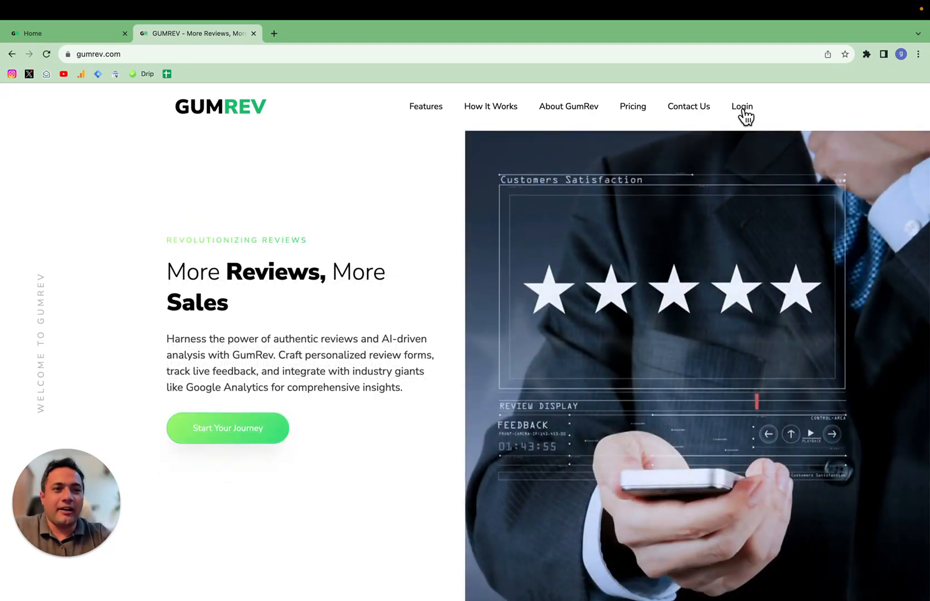
- Log in to GumRev from its website to reach the review forms dashboard
{"action": "left_click", "coordinate": [744, 110]}
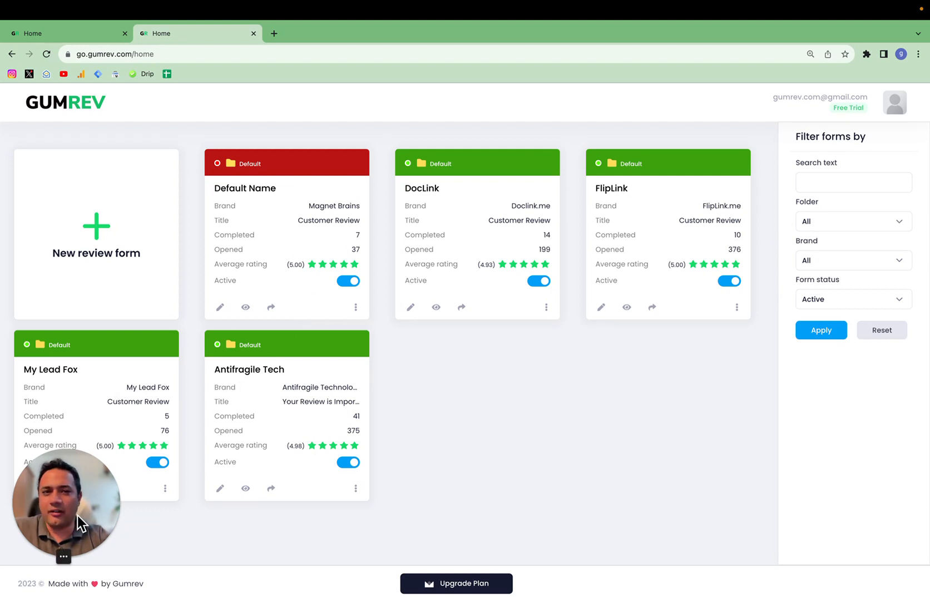
{"action": "mouse_move", "coordinate": [69, 533]}
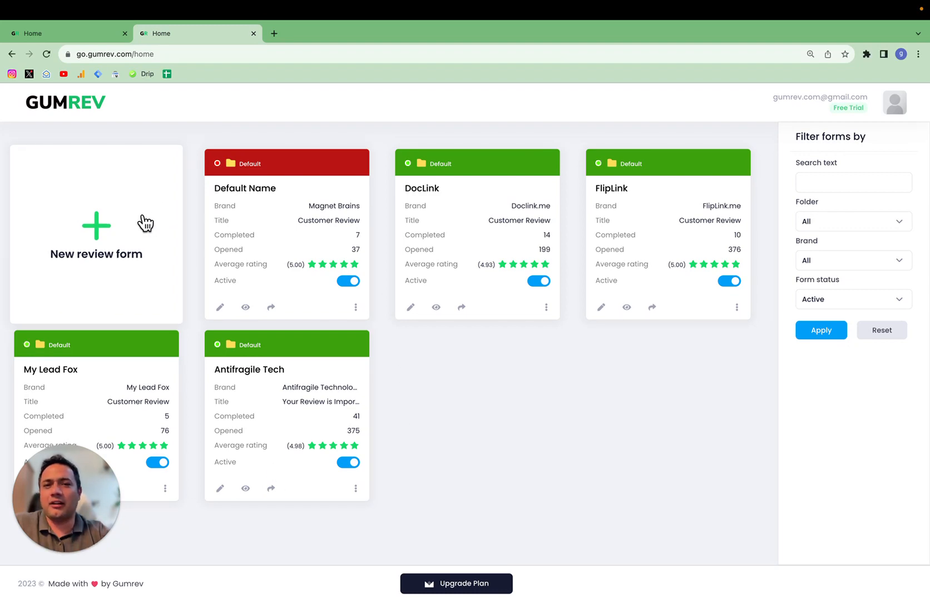
- Switch to Safari to view the main headline on the findemails.me homepage, and return to GumRev in Chrome
{"action": "key", "text": "ctrl+Left"}
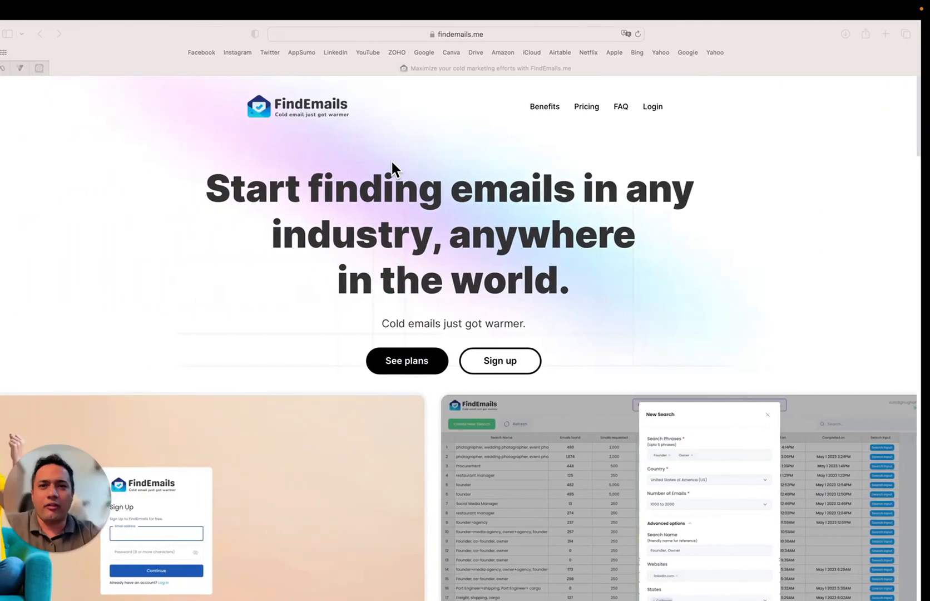
{"action": "left_click_drag", "start_coordinate": [219, 184], "coordinate": [557, 277]}
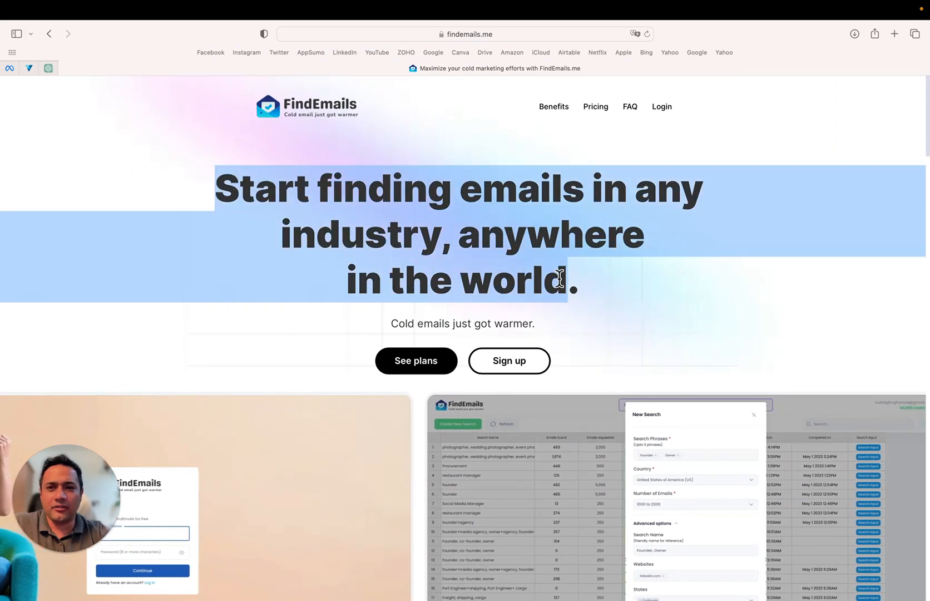
{"action": "left_click", "coordinate": [461, 277]}
{"action": "key", "text": "ctrl+Right"}
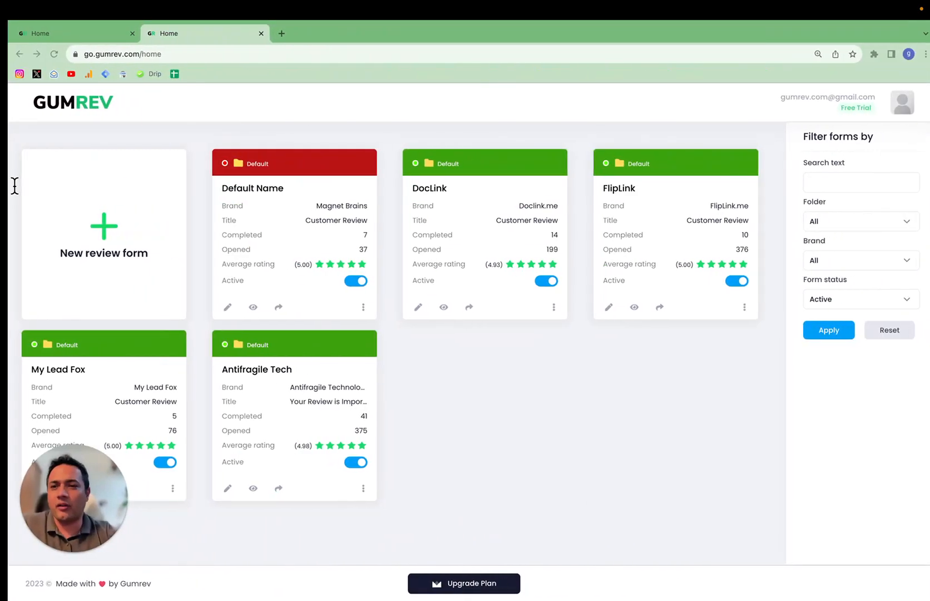
- Start a new review form and enter FindEmails.me as the brand name in the business profile
{"action": "left_click", "coordinate": [111, 242]}
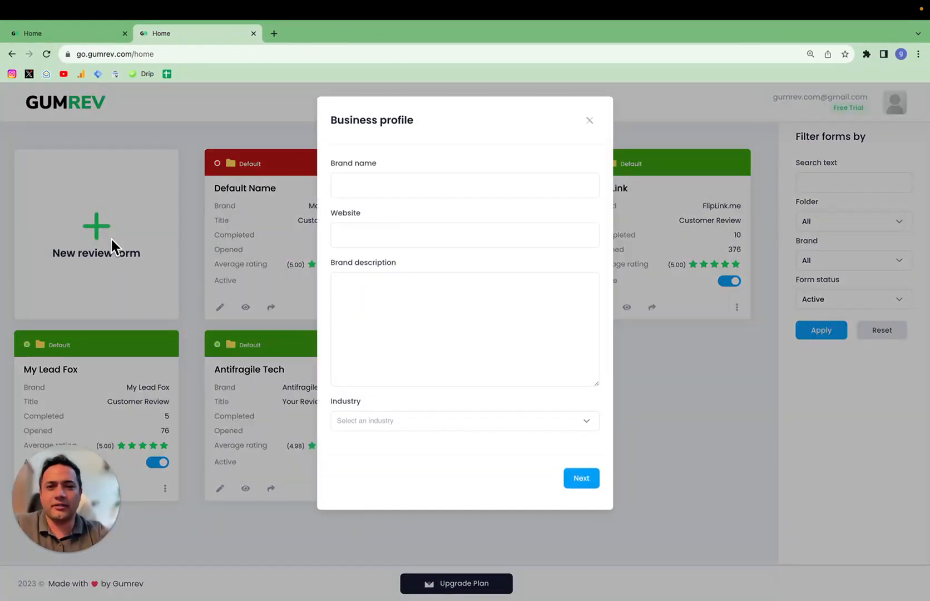
{"action": "left_click", "coordinate": [397, 183]}
{"action": "type", "text": "Finde"}
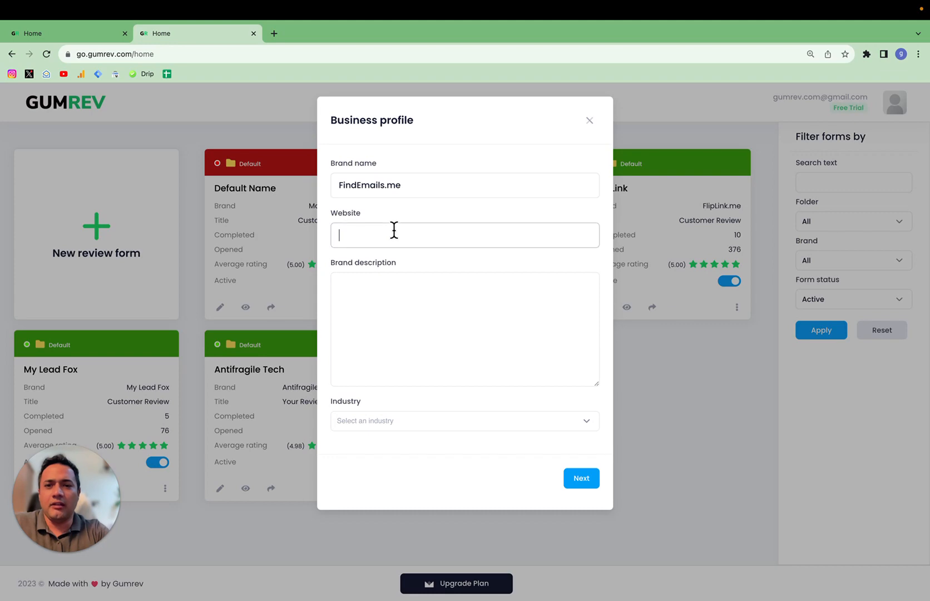
{"action": "triple_click", "coordinate": [409, 178]}
{"action": "key", "text": "ctrl+Left"}
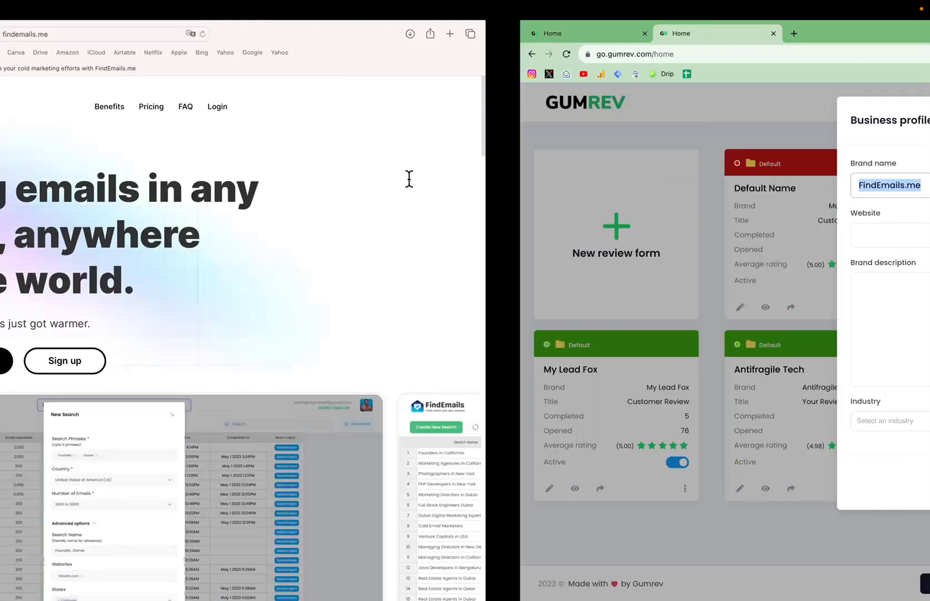
{"action": "left_click", "coordinate": [402, 36]}
{"action": "key", "text": "super+c"}
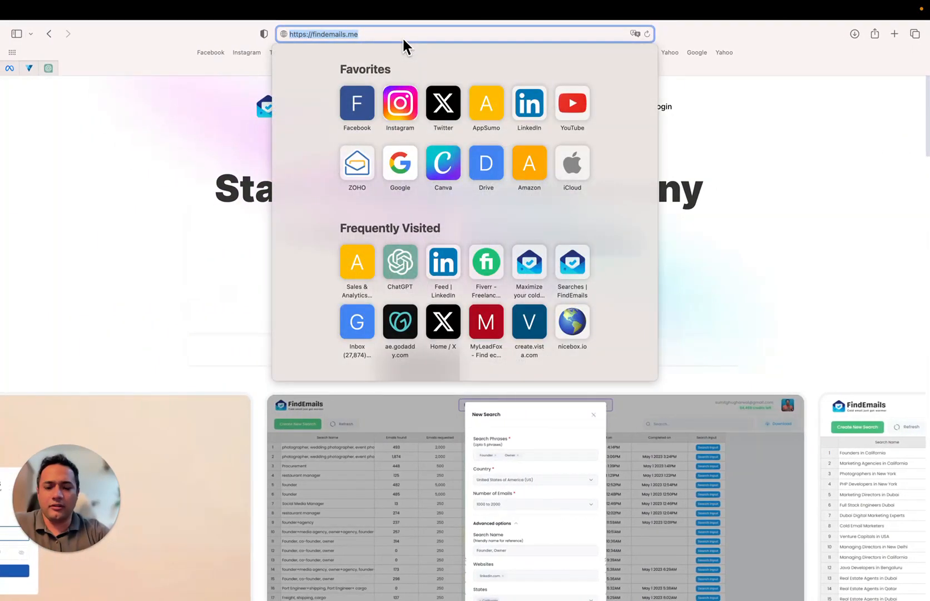
{"action": "key", "text": "ctrl+Right"}
{"action": "left_click", "coordinate": [381, 235]}
{"action": "key", "text": "super+v"}
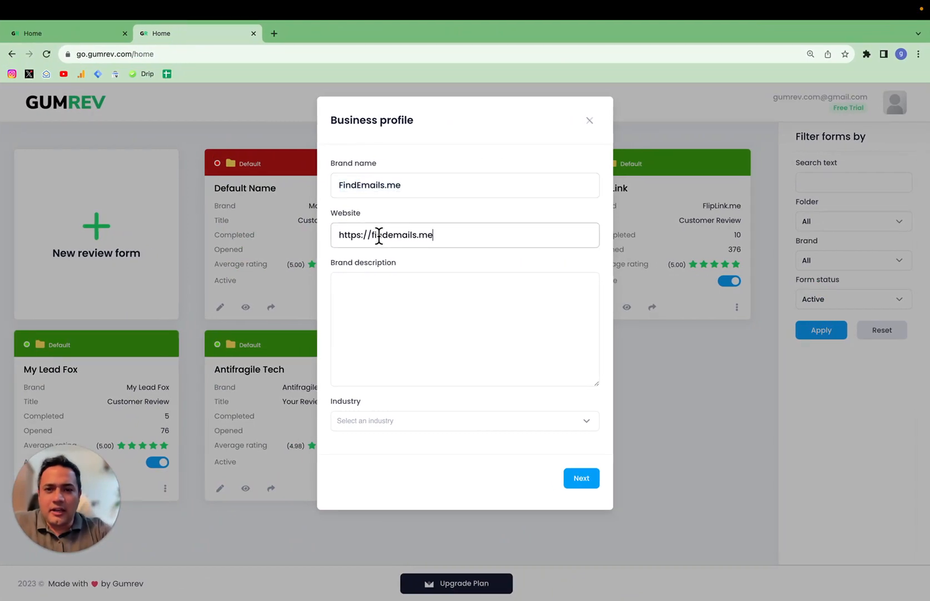
- Copy the homepage headline "Start finding emails in any industry, anywhere in the world." from Safari into the brand description
{"action": "left_click", "coordinate": [382, 304]}
{"action": "key", "text": "ctrl+Left"}
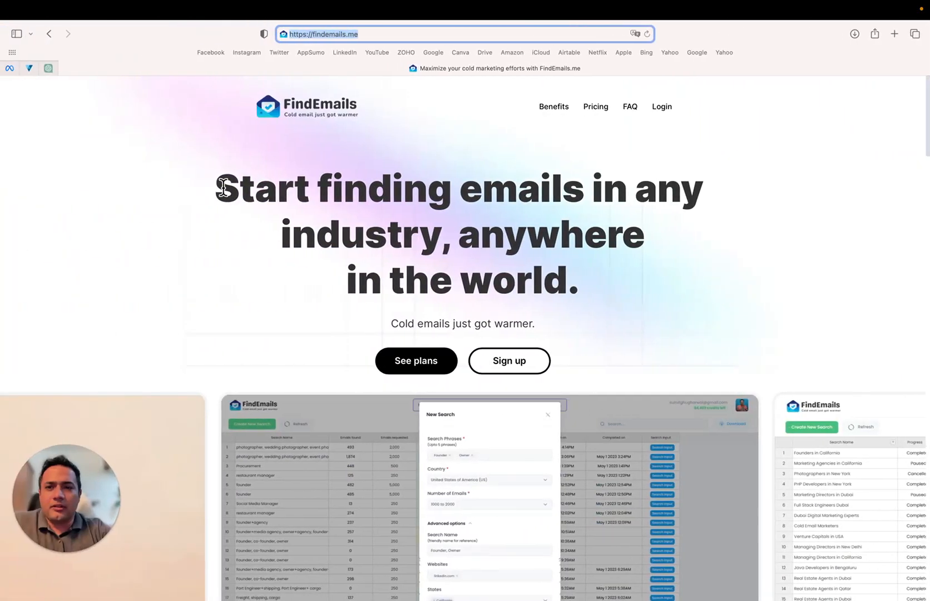
{"action": "left_click_drag", "start_coordinate": [217, 187], "coordinate": [579, 285]}
{"action": "key", "text": "super+c"}
{"action": "key", "text": "ctrl+Right"}
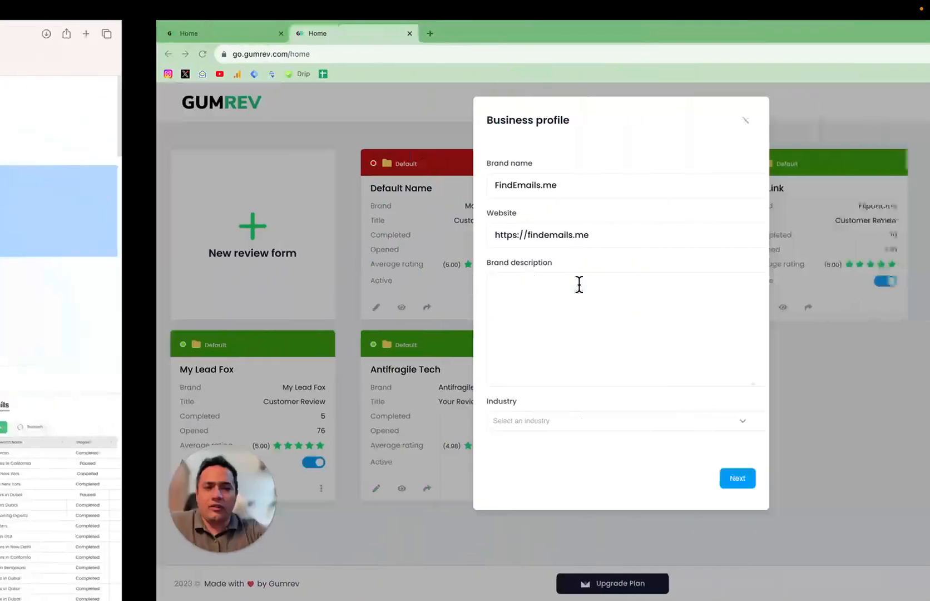
{"action": "key", "text": "super+v"}
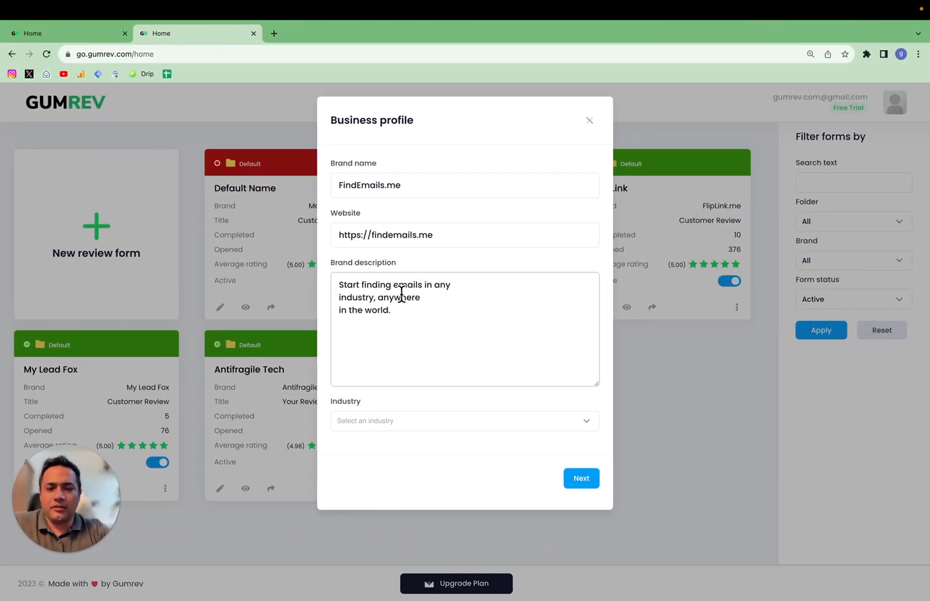
- Copy the FindEmails page text from "How it works" through "Find and verify emails with ease" and append it to the brand description
{"action": "key", "text": "ctrl+Left"}
{"action": "scroll", "coordinate": [401, 295], "scroll_direction": "down", "scroll_amount": 5}
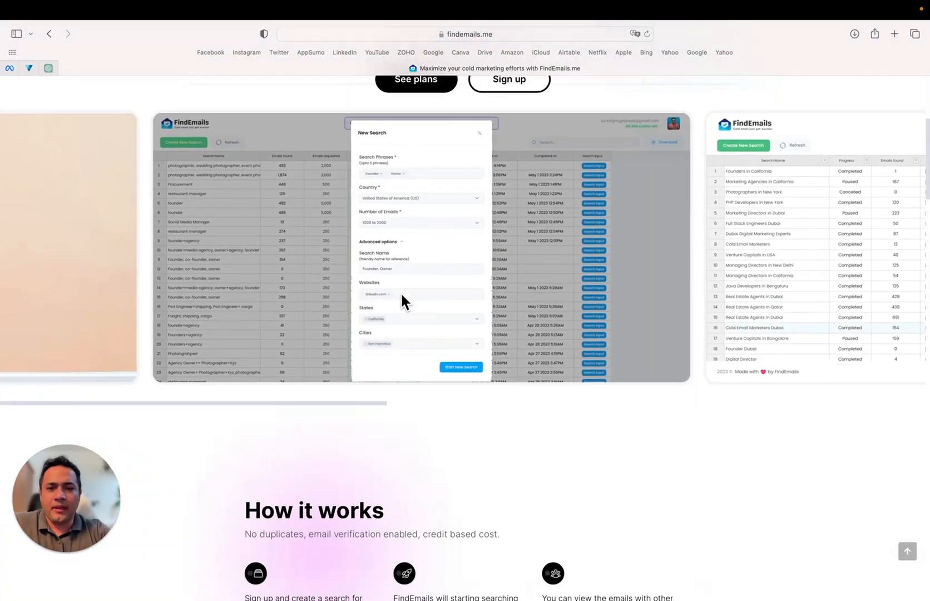
{"action": "scroll", "coordinate": [401, 301], "scroll_direction": "down", "scroll_amount": 10}
{"action": "scroll", "coordinate": [299, 158], "scroll_direction": "up", "scroll_amount": 1}
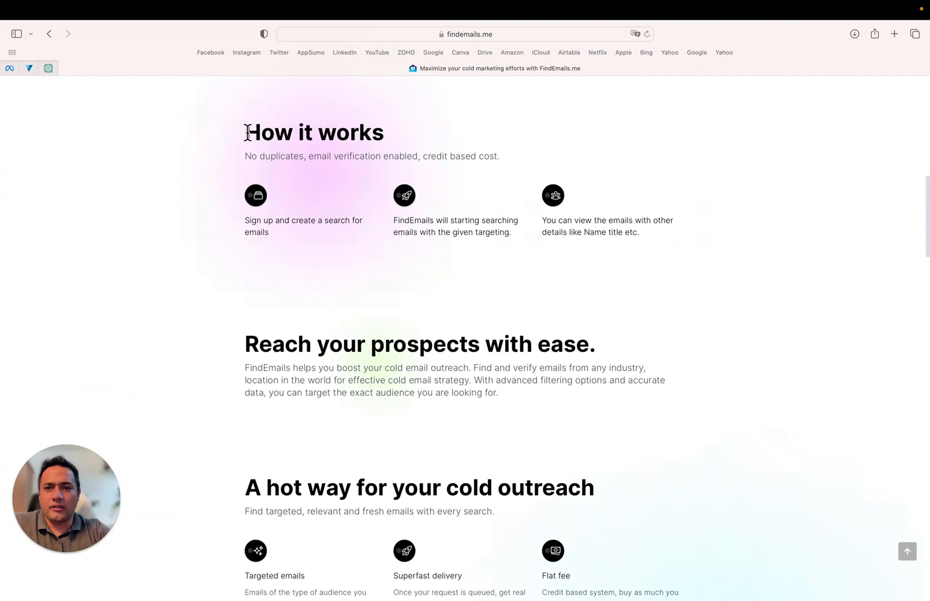
{"action": "left_click_drag", "start_coordinate": [247, 132], "coordinate": [582, 585]}
{"action": "scroll", "coordinate": [581, 498], "scroll_direction": "down", "scroll_amount": 3}
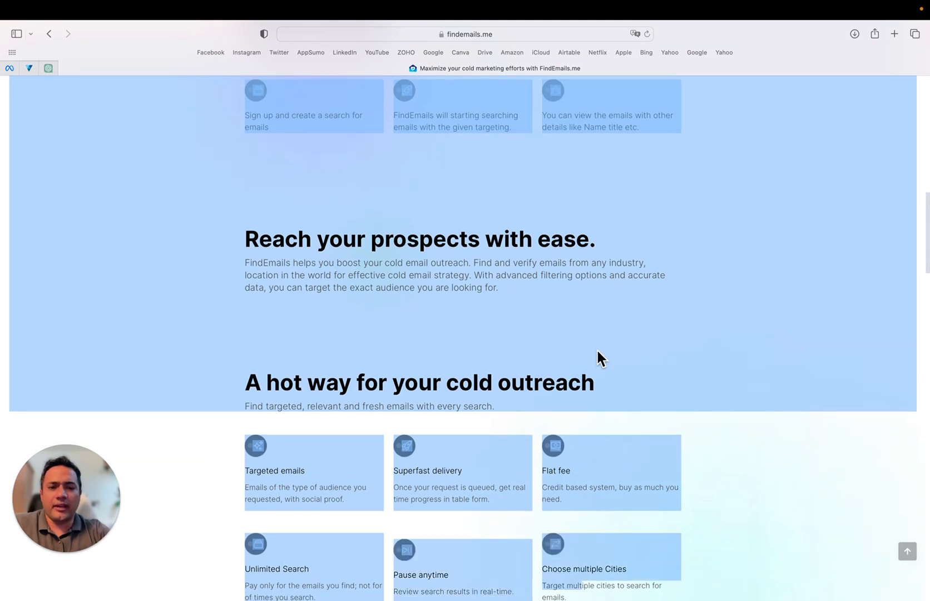
{"action": "scroll", "coordinate": [600, 360], "scroll_direction": "down", "scroll_amount": 5}
{"action": "left_click_drag", "start_coordinate": [598, 356], "coordinate": [557, 533]}
{"action": "key", "text": "ctrl+Right"}
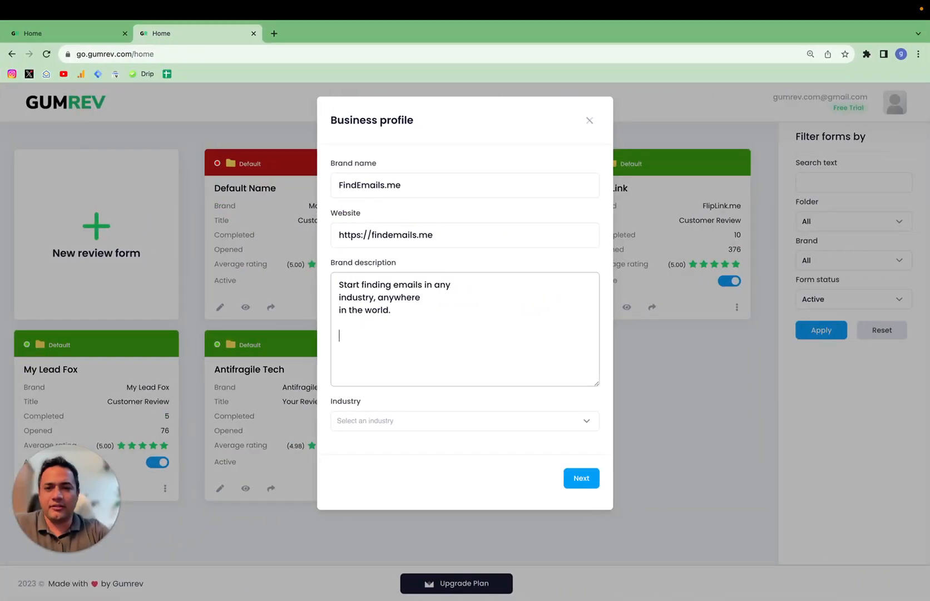
{"action": "key", "text": "super+v"}
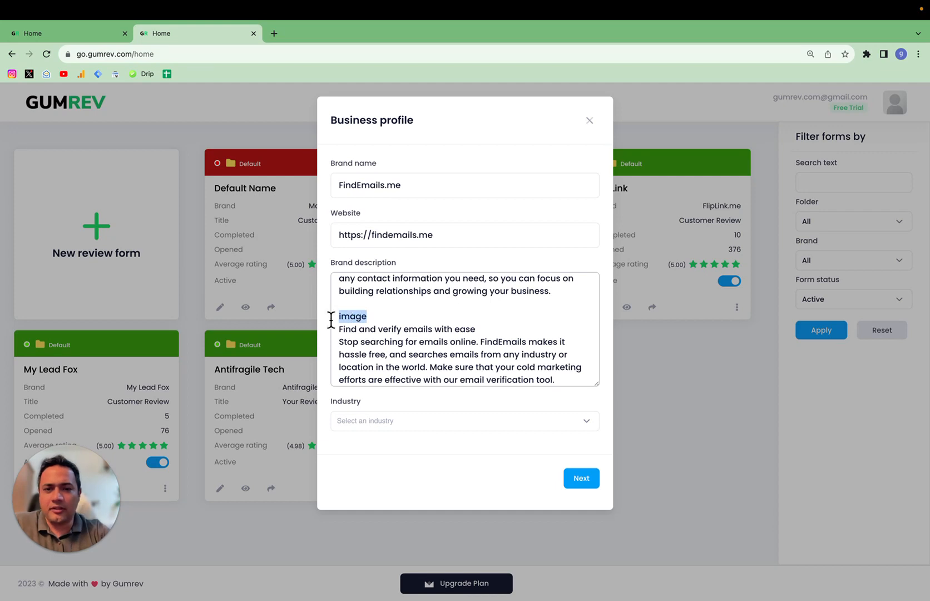
- Delete the stray "image" placeholder lines throughout the pasted brand description
{"action": "scroll", "coordinate": [335, 326], "scroll_direction": "up", "scroll_amount": 5}
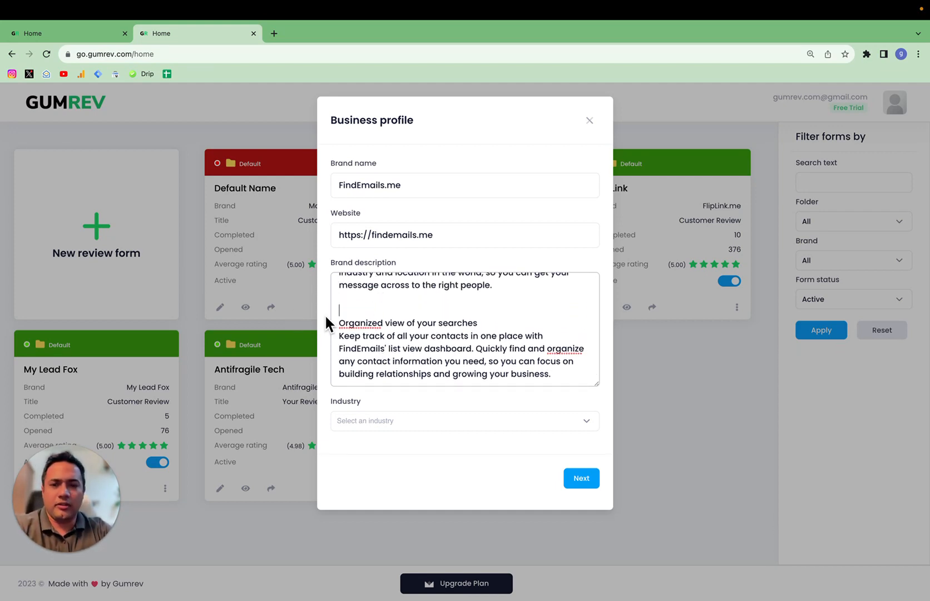
{"action": "scroll", "coordinate": [334, 324], "scroll_direction": "up", "scroll_amount": 3}
{"action": "scroll", "coordinate": [379, 320], "scroll_direction": "up", "scroll_amount": 3}
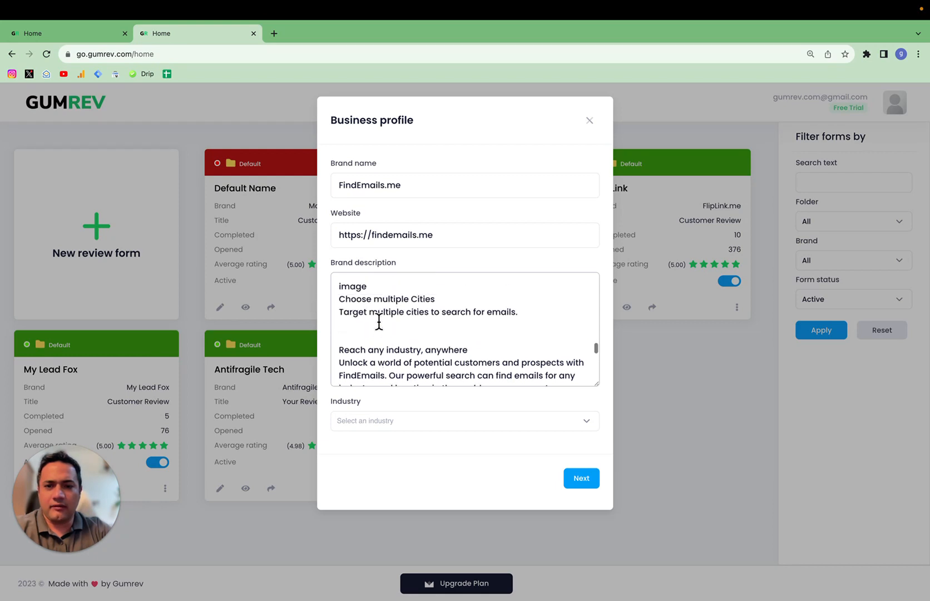
{"action": "scroll", "coordinate": [365, 334], "scroll_direction": "up", "scroll_amount": 3}
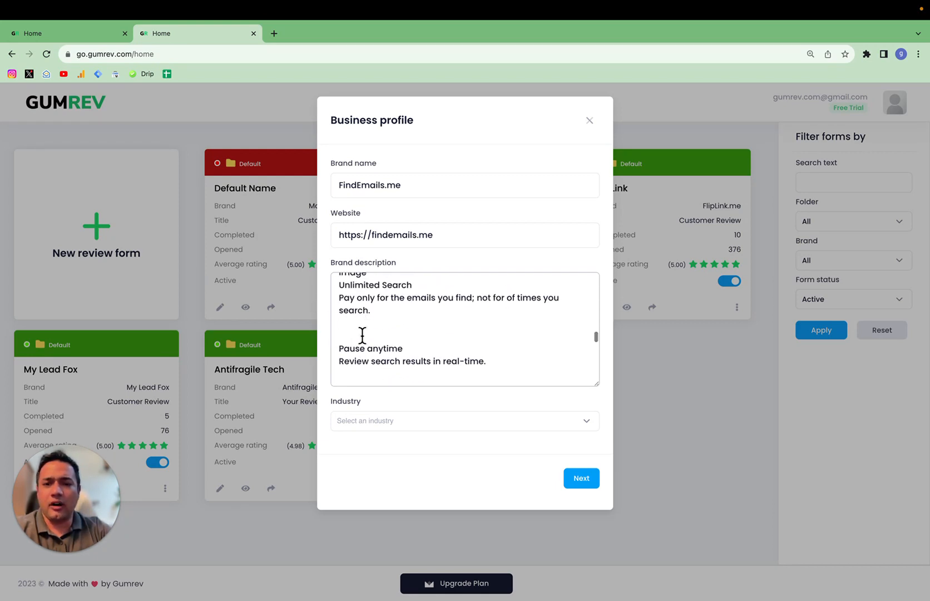
{"action": "scroll", "coordinate": [362, 335], "scroll_direction": "up", "scroll_amount": 3}
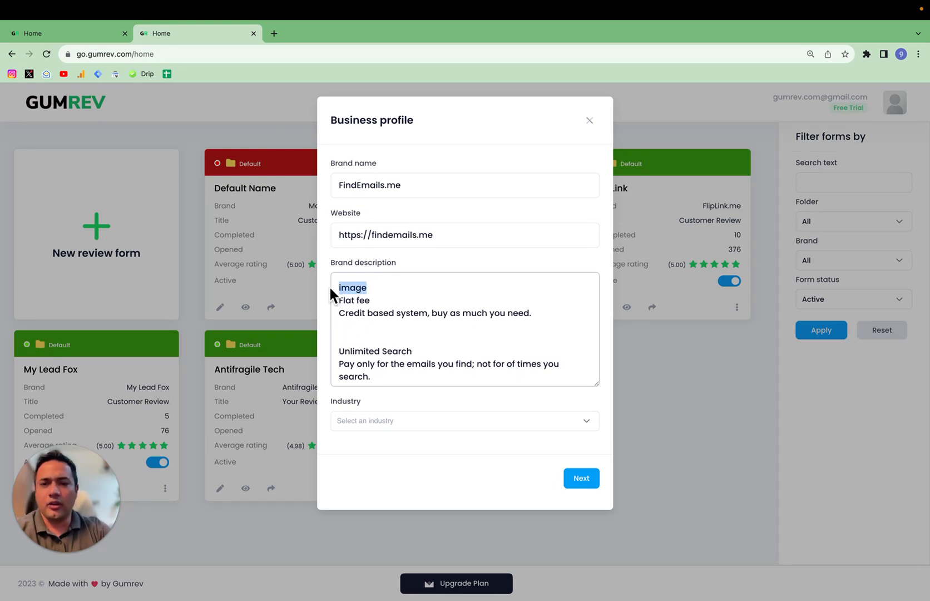
{"action": "key", "text": "BackSpace"}
{"action": "scroll", "coordinate": [370, 314], "scroll_direction": "up", "scroll_amount": 5}
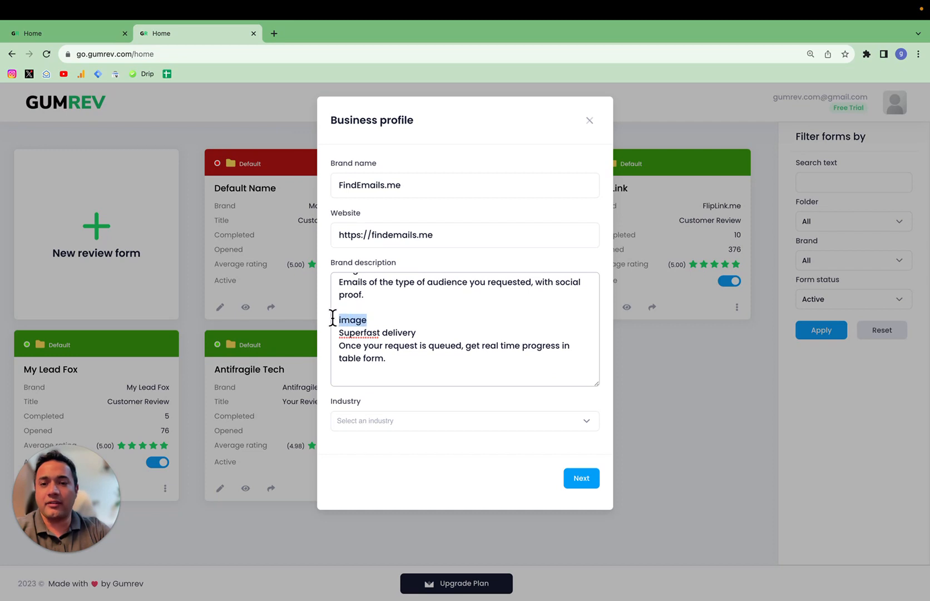
{"action": "scroll", "coordinate": [383, 327], "scroll_direction": "up", "scroll_amount": 3}
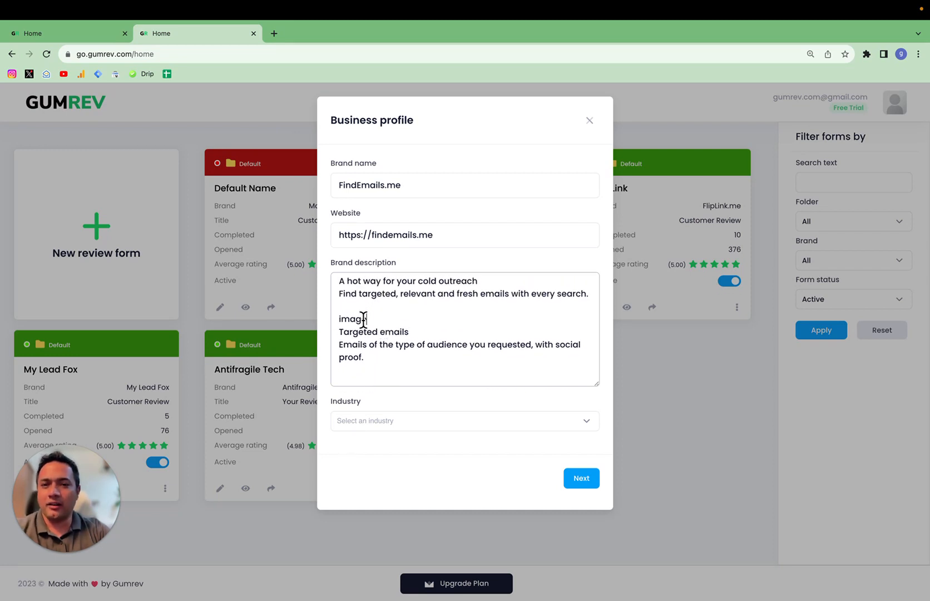
{"action": "left_click_drag", "start_coordinate": [364, 319], "coordinate": [316, 320]}
{"action": "key", "text": "BackSpace"}
{"action": "scroll", "coordinate": [374, 325], "scroll_direction": "up", "scroll_amount": 2}
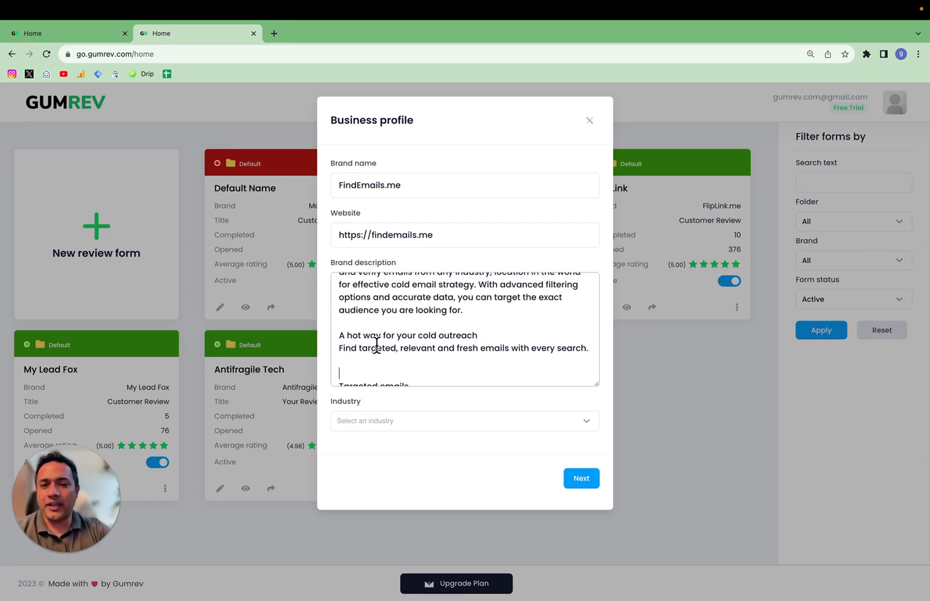
{"action": "scroll", "coordinate": [377, 345], "scroll_direction": "up", "scroll_amount": 8}
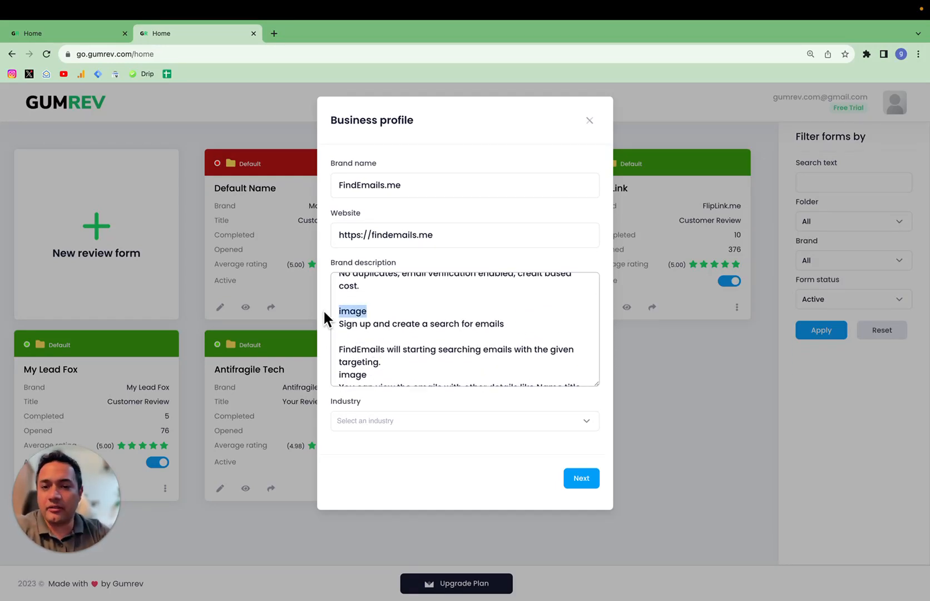
{"action": "scroll", "coordinate": [360, 317], "scroll_direction": "down", "scroll_amount": 3}
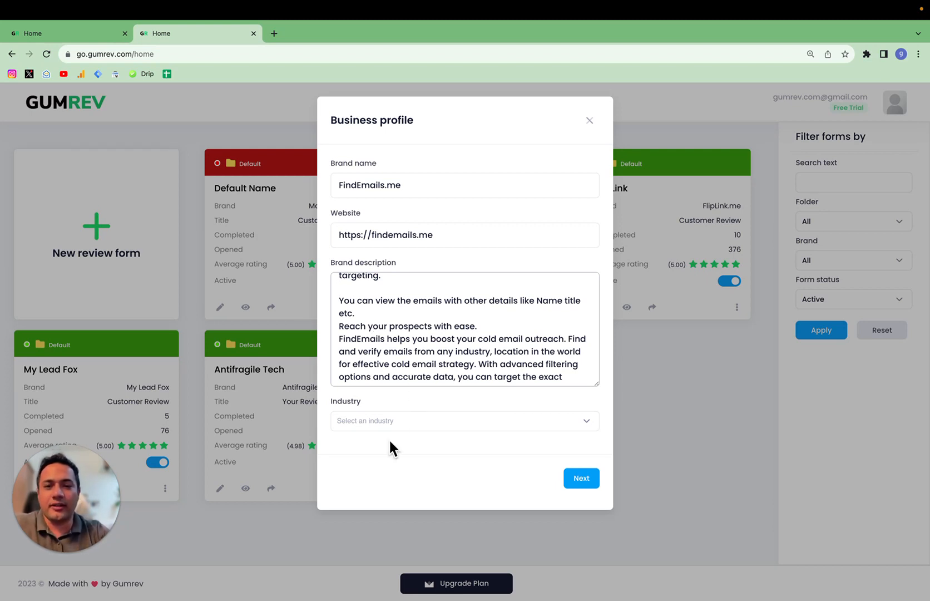
- Set the industry to Software as a Service and proceed to the review form editor
{"action": "left_click", "coordinate": [392, 420]}
{"action": "type", "text": "S"}
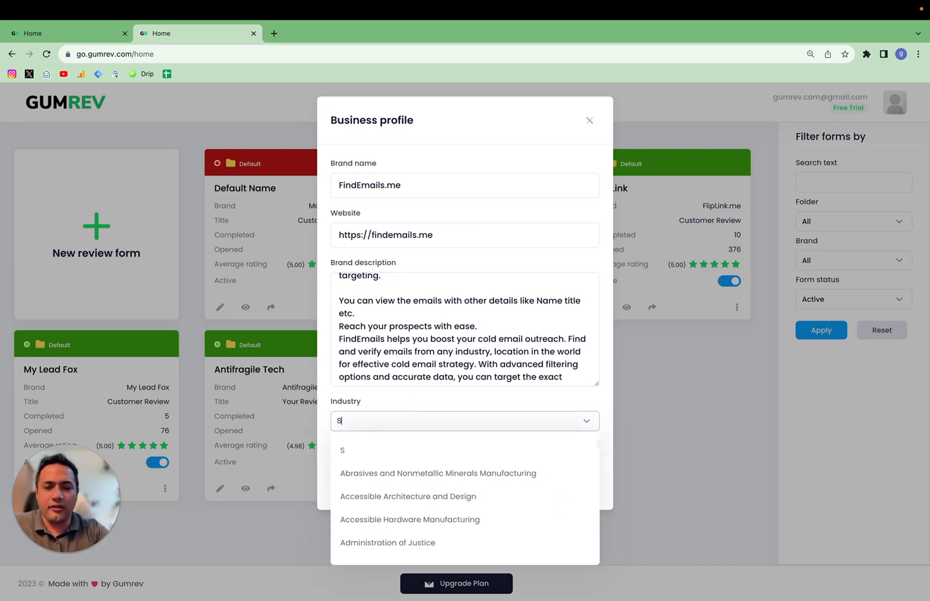
{"action": "type", "text": "o"}
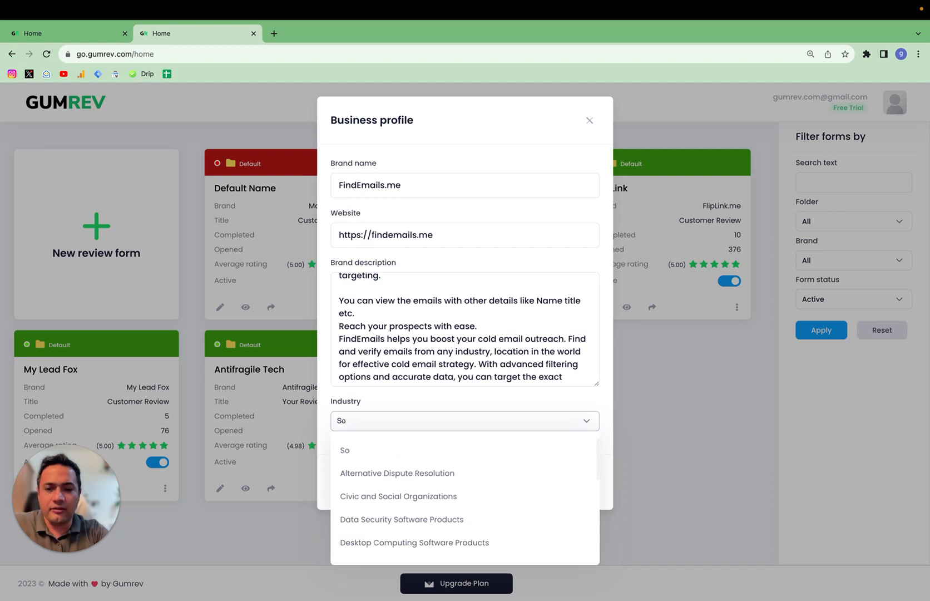
{"action": "type", "text": "ft"}
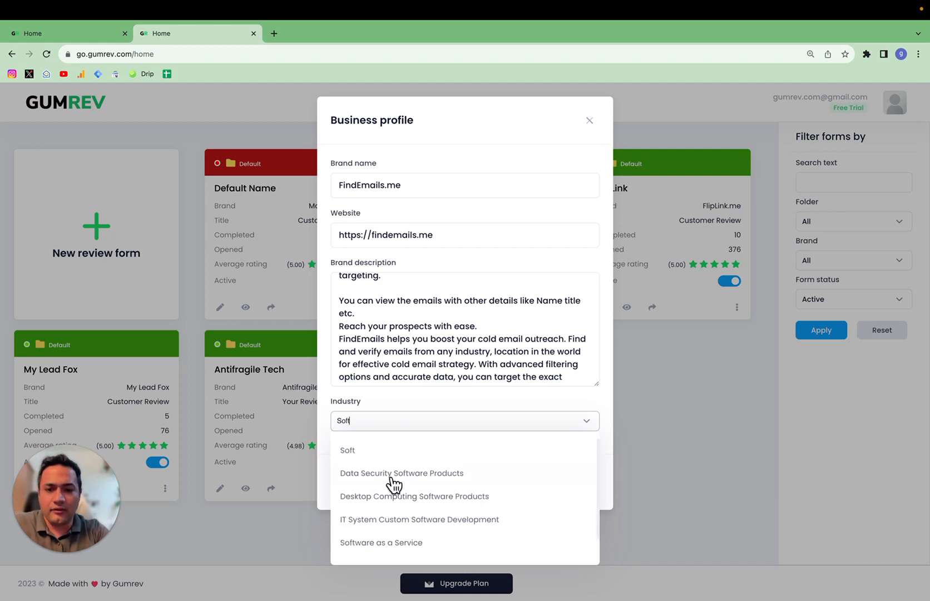
{"action": "left_click", "coordinate": [395, 548]}
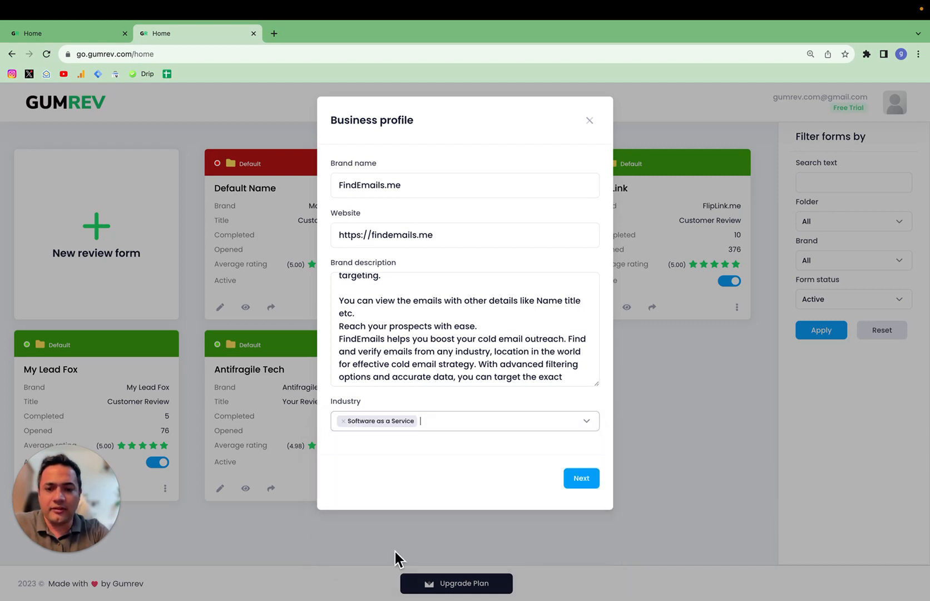
{"action": "left_click", "coordinate": [583, 480]}
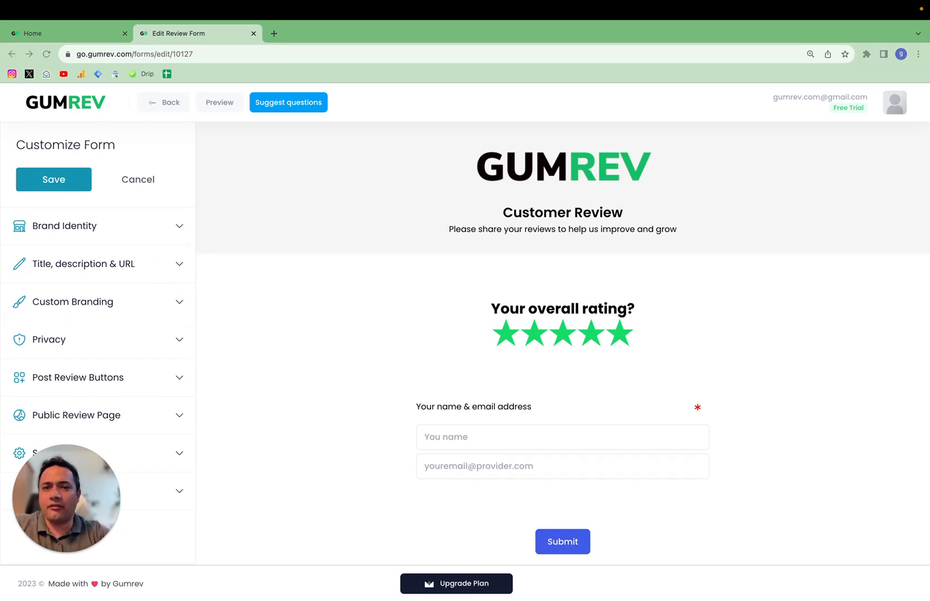
{"action": "mouse_move", "coordinate": [58, 484]}
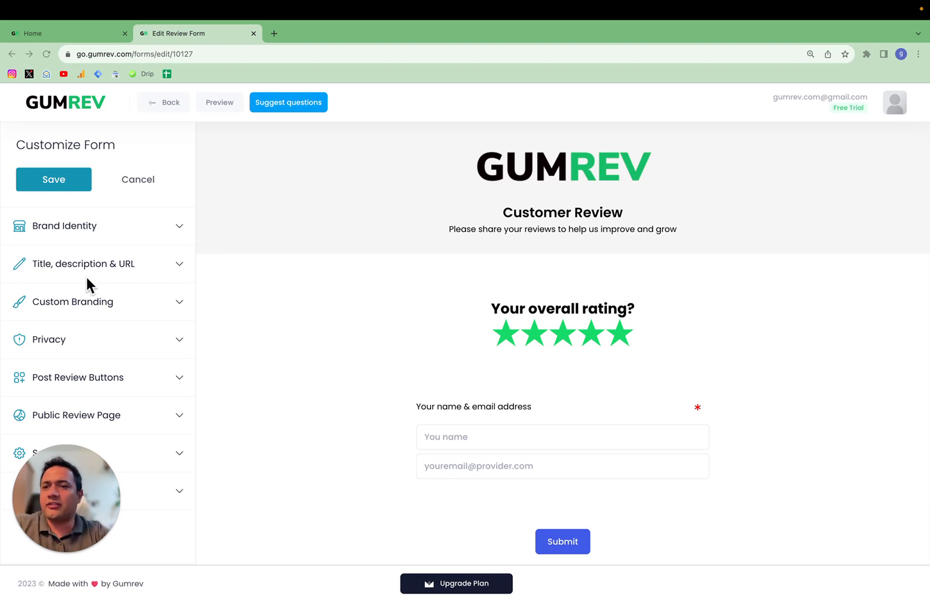
{"action": "scroll", "coordinate": [85, 304], "scroll_direction": "down", "scroll_amount": 1}
{"action": "scroll", "coordinate": [84, 302], "scroll_direction": "up", "scroll_amount": 1}
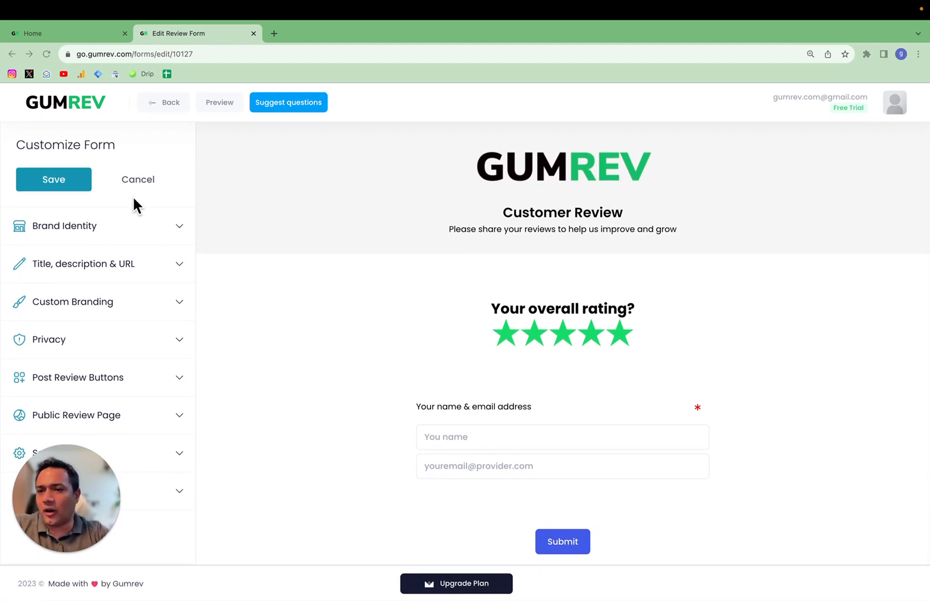
{"action": "left_click", "coordinate": [138, 237]}
{"action": "left_click", "coordinate": [137, 237]}
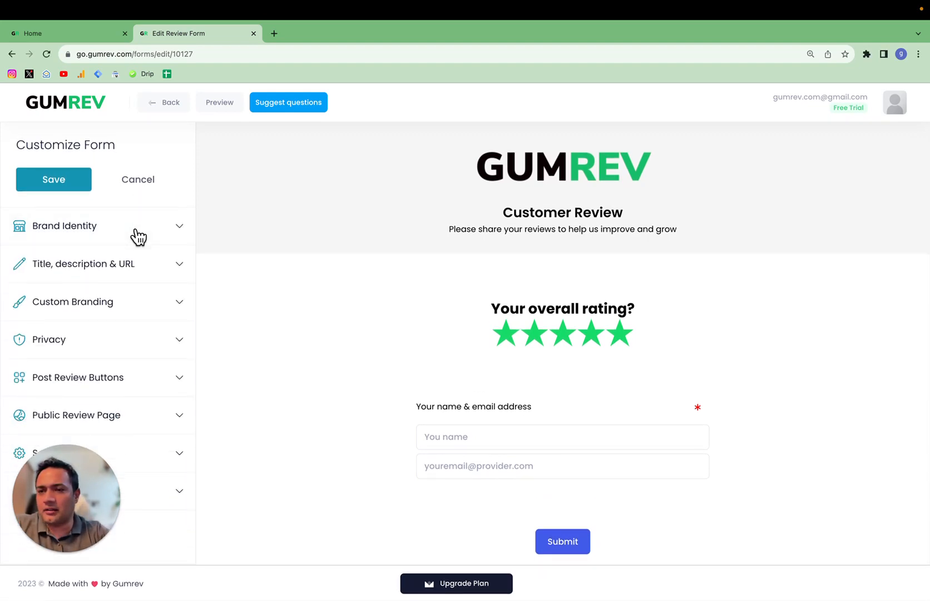
{"action": "left_click", "coordinate": [143, 278]}
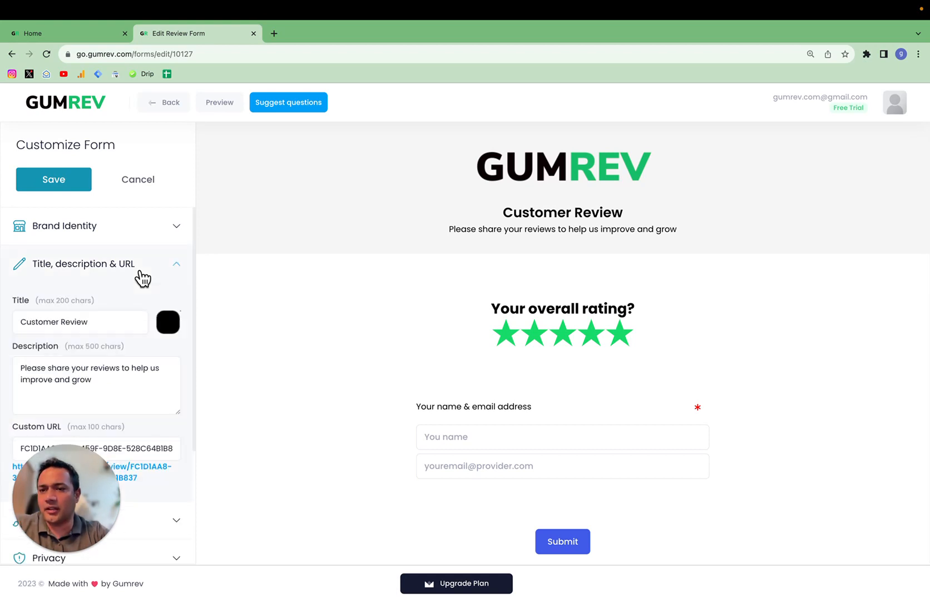
{"action": "left_click", "coordinate": [143, 277]}
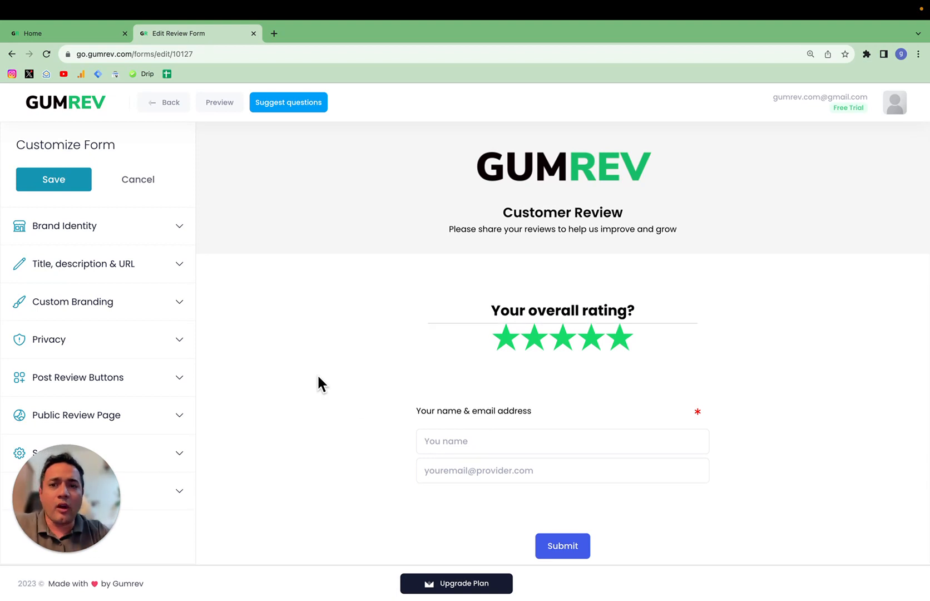
- Optimize the FindEmails.me brand description in Brand Identity and review the rewritten text, website and business industry
{"action": "left_click", "coordinate": [151, 228]}
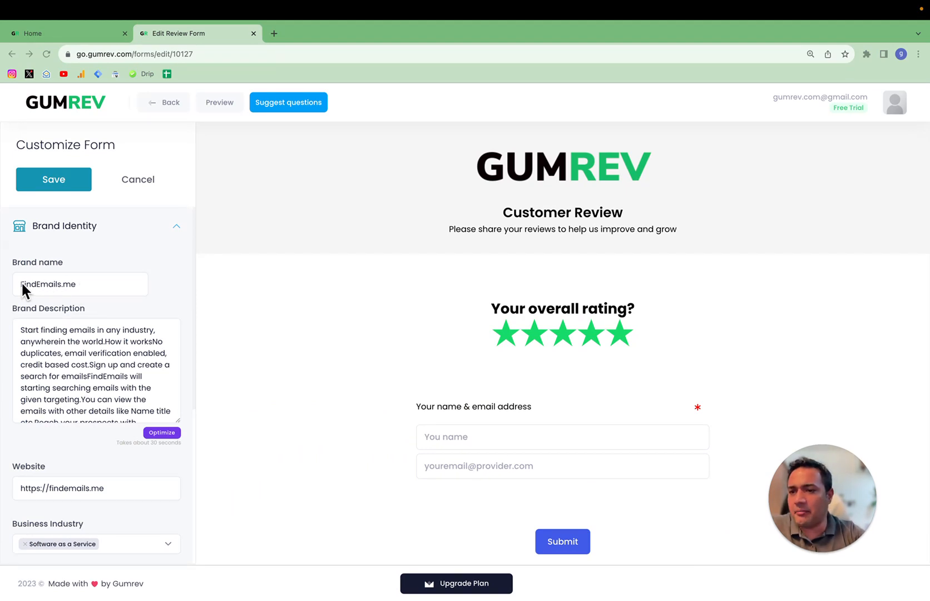
{"action": "scroll", "coordinate": [64, 368], "scroll_direction": "down", "scroll_amount": 10}
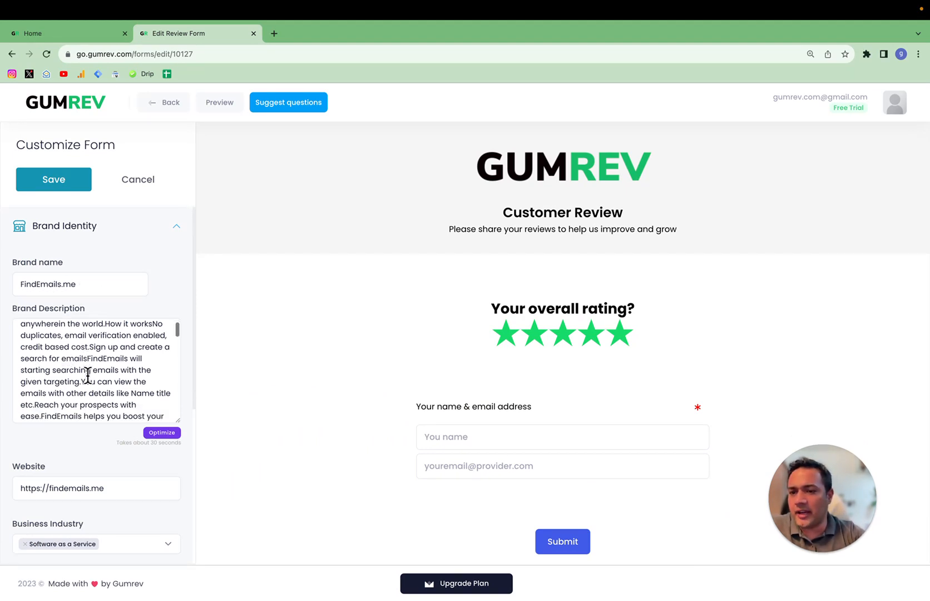
{"action": "scroll", "coordinate": [88, 376], "scroll_direction": "up", "scroll_amount": 10}
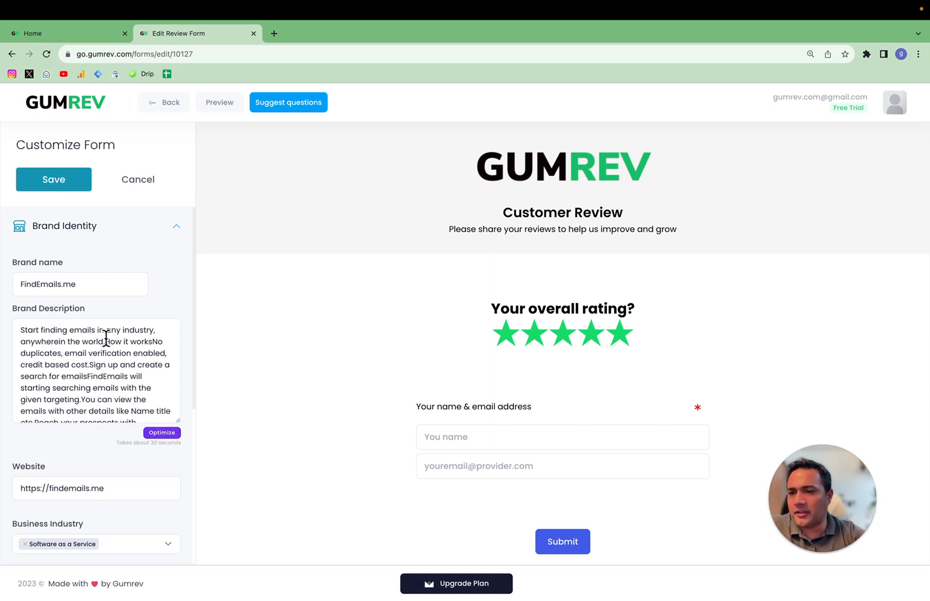
{"action": "scroll", "coordinate": [102, 375], "scroll_direction": "down", "scroll_amount": 10}
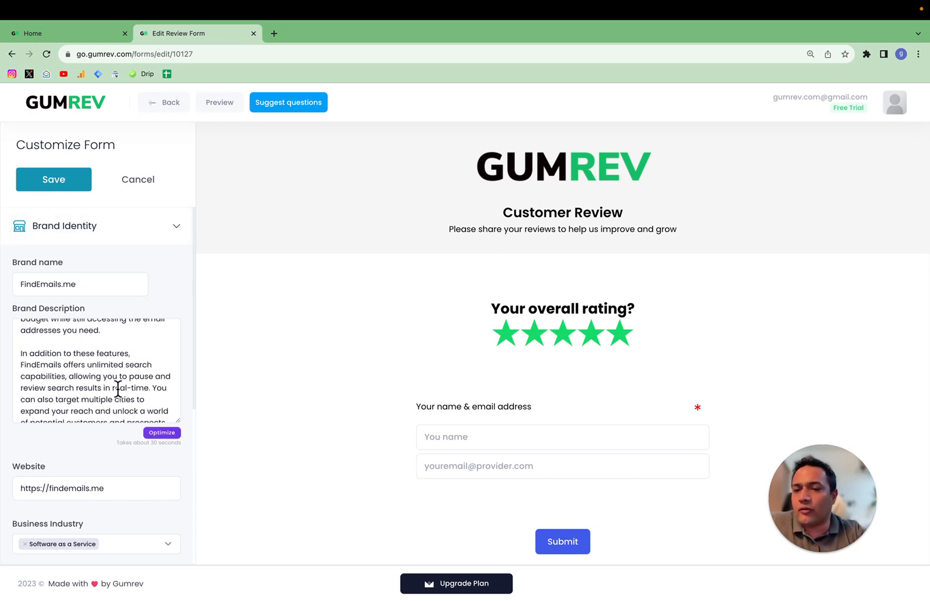
{"action": "scroll", "coordinate": [118, 378], "scroll_direction": "up", "scroll_amount": 10}
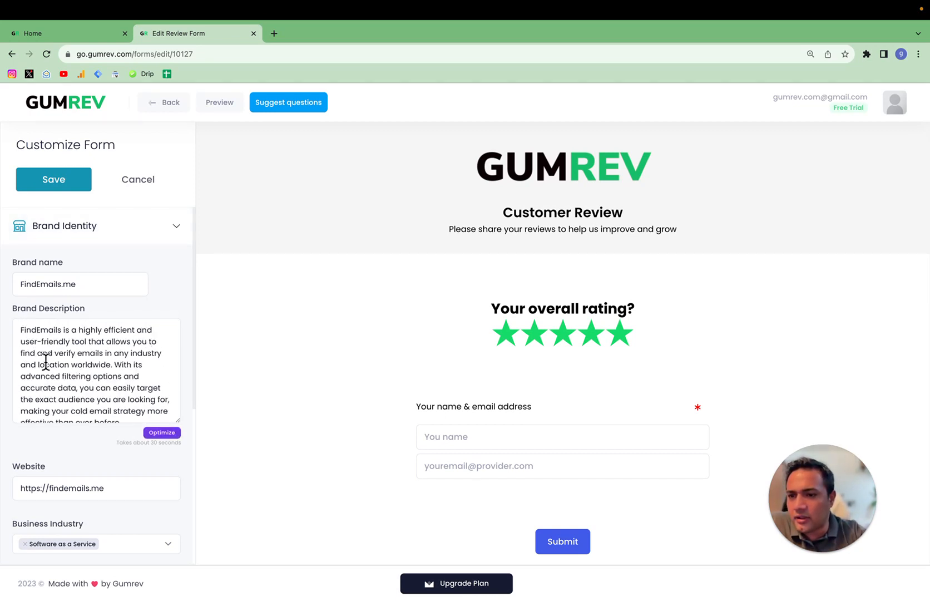
{"action": "scroll", "coordinate": [136, 367], "scroll_direction": "down", "scroll_amount": 10}
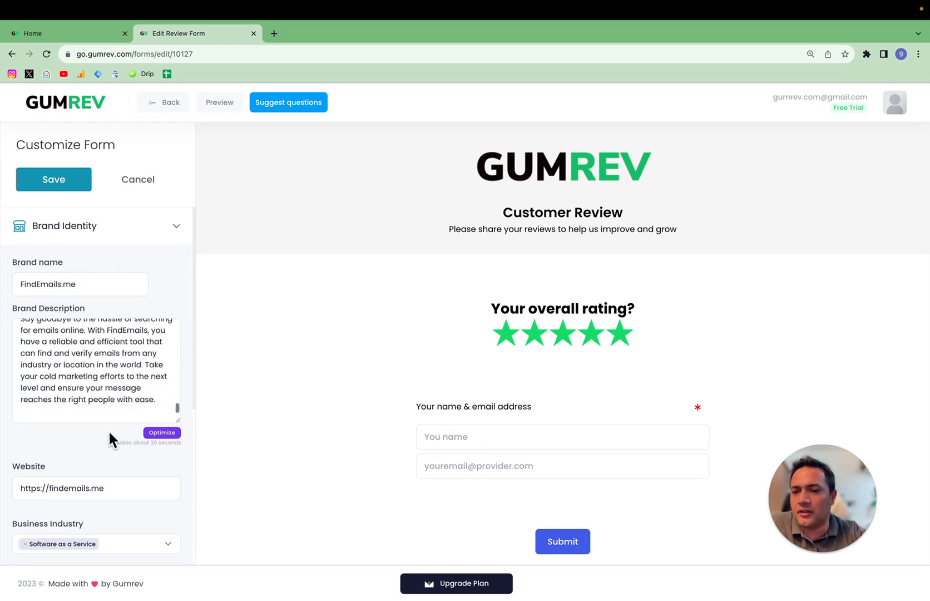
{"action": "scroll", "coordinate": [103, 443], "scroll_direction": "down", "scroll_amount": 5}
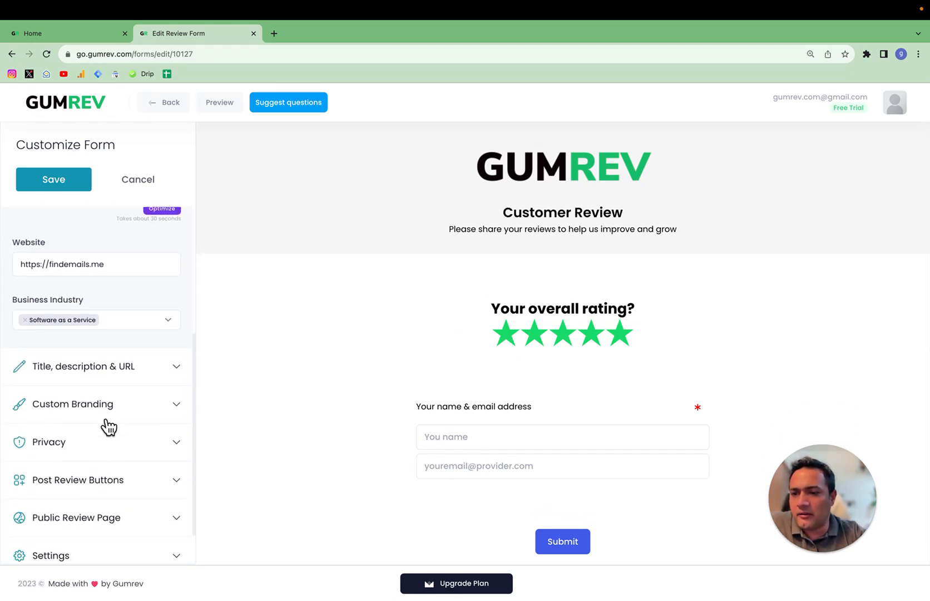
{"action": "scroll", "coordinate": [115, 304], "scroll_direction": "up", "scroll_amount": 1}
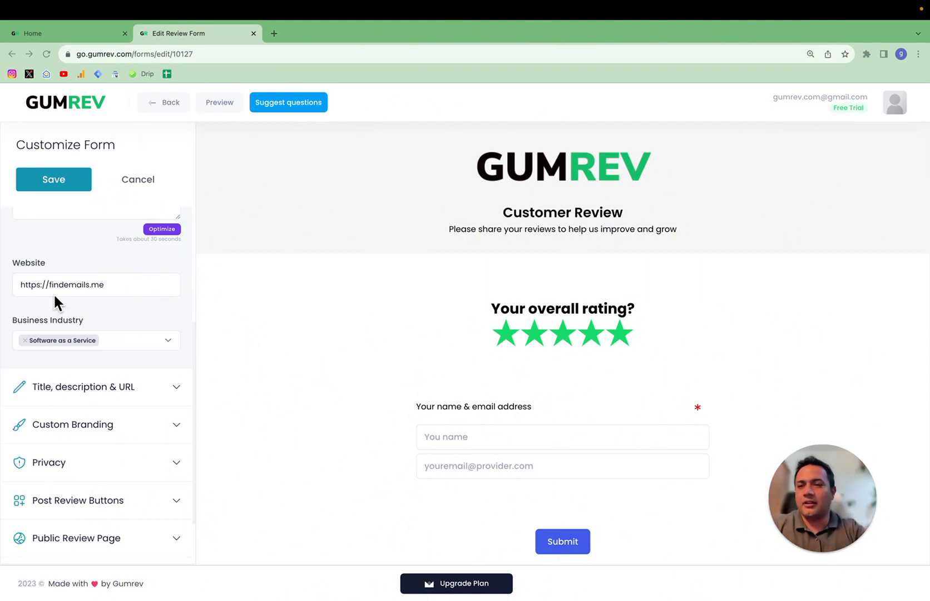
{"action": "scroll", "coordinate": [147, 375], "scroll_direction": "up", "scroll_amount": 5}
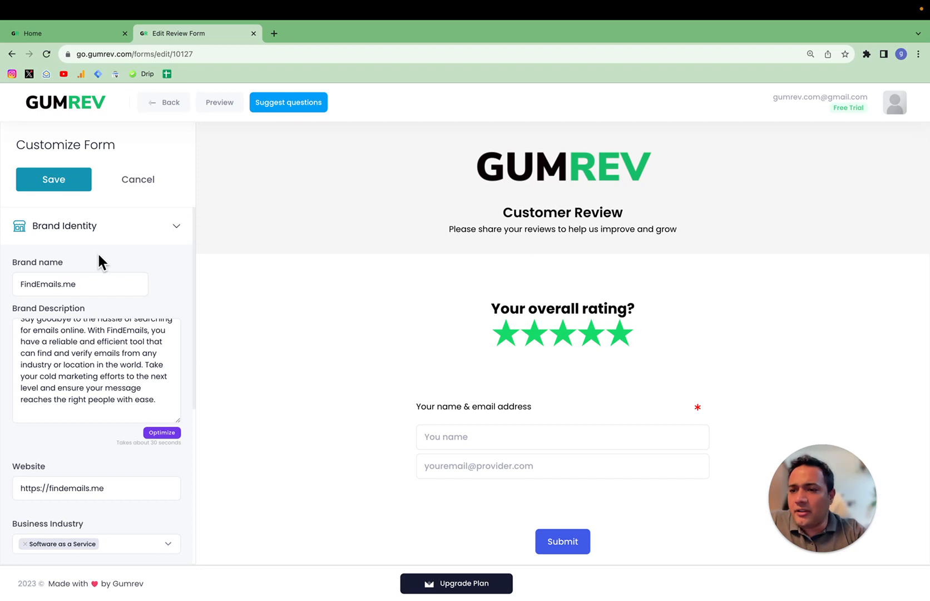
{"action": "scroll", "coordinate": [121, 314], "scroll_direction": "down", "scroll_amount": 1}
{"action": "scroll", "coordinate": [122, 315], "scroll_direction": "up", "scroll_amount": 1}
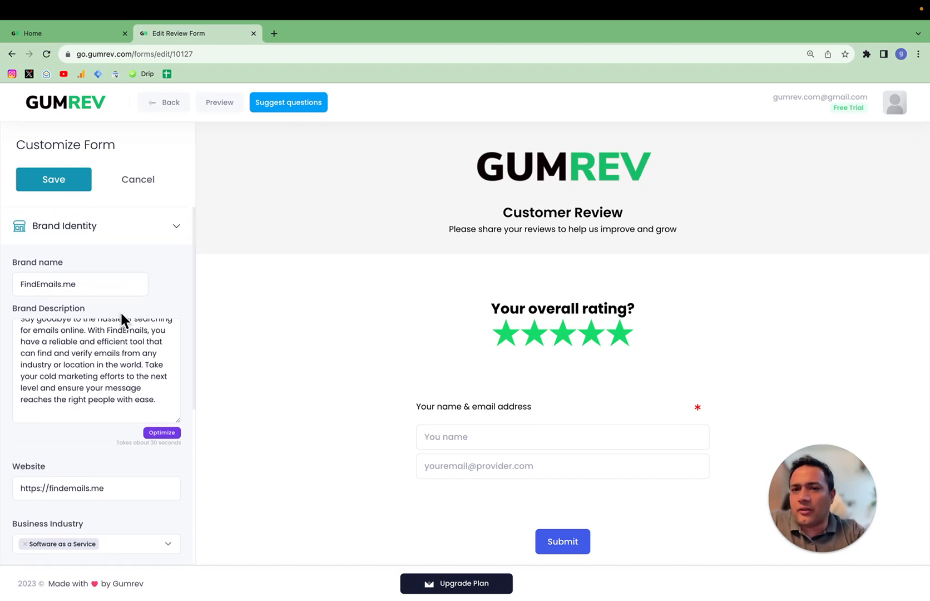
- Generate suggested review questions from the brand identity and read through the whole list
{"action": "left_click", "coordinate": [280, 104]}
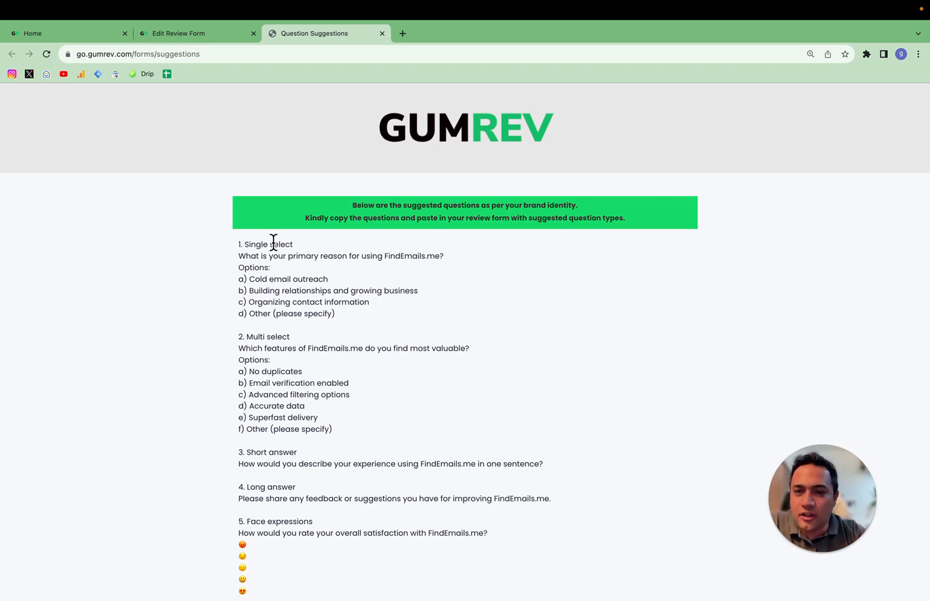
{"action": "scroll", "coordinate": [272, 243], "scroll_direction": "down", "scroll_amount": 3}
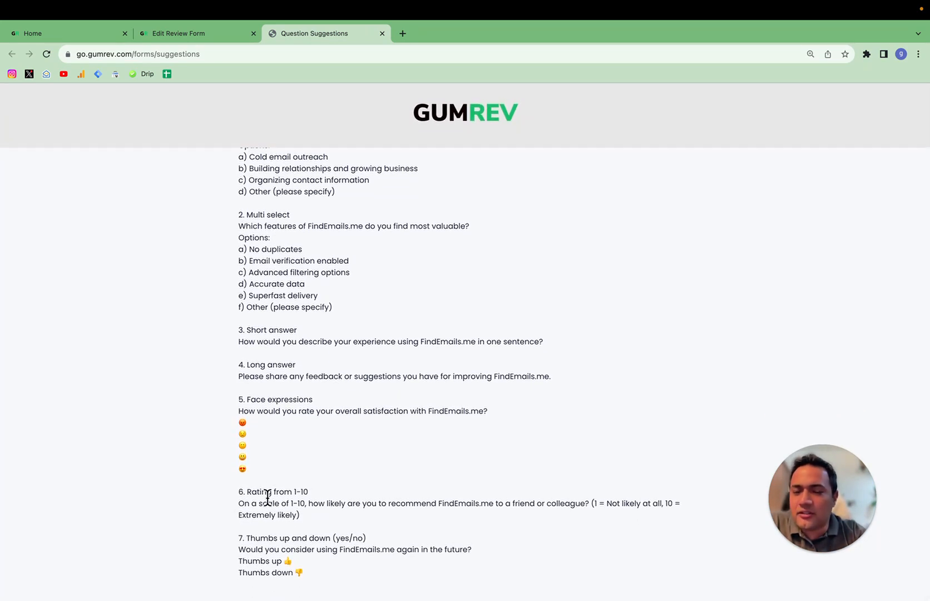
{"action": "scroll", "coordinate": [282, 467], "scroll_direction": "up", "scroll_amount": 5}
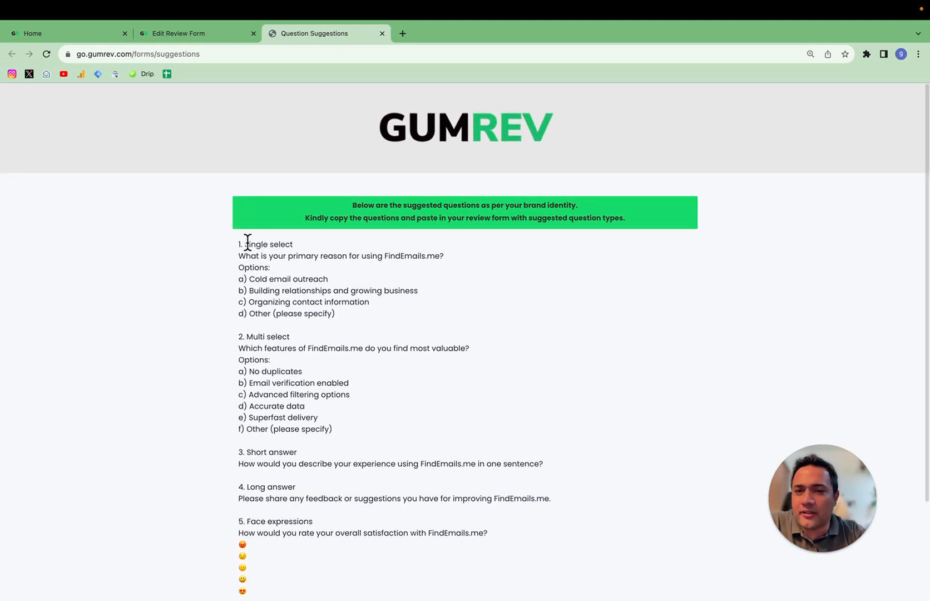
{"action": "scroll", "coordinate": [261, 333], "scroll_direction": "down", "scroll_amount": 3}
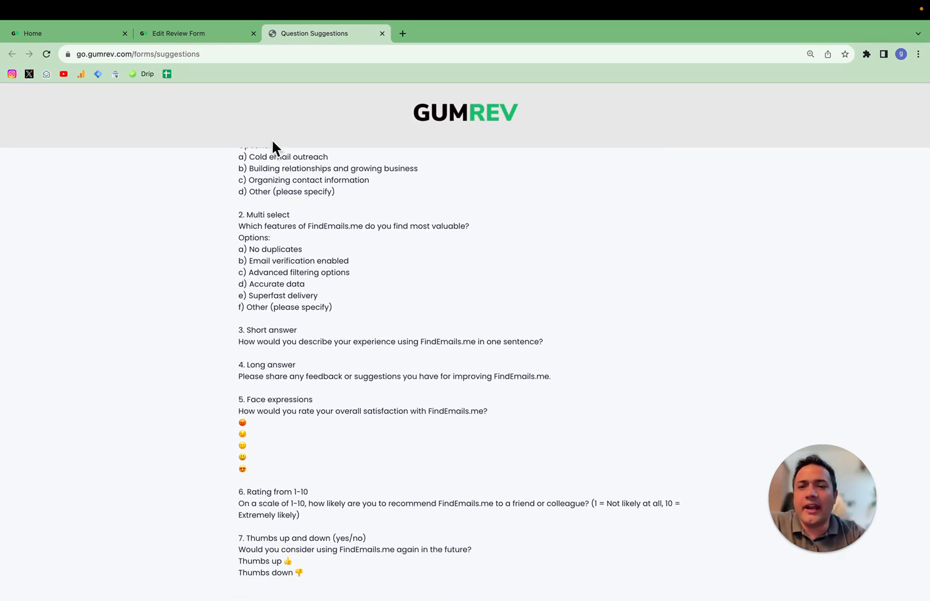
{"action": "scroll", "coordinate": [291, 235], "scroll_direction": "up", "scroll_amount": 5}
- Add a Single Select question directly below the overall rating in the review form
{"action": "left_click", "coordinate": [193, 34]}
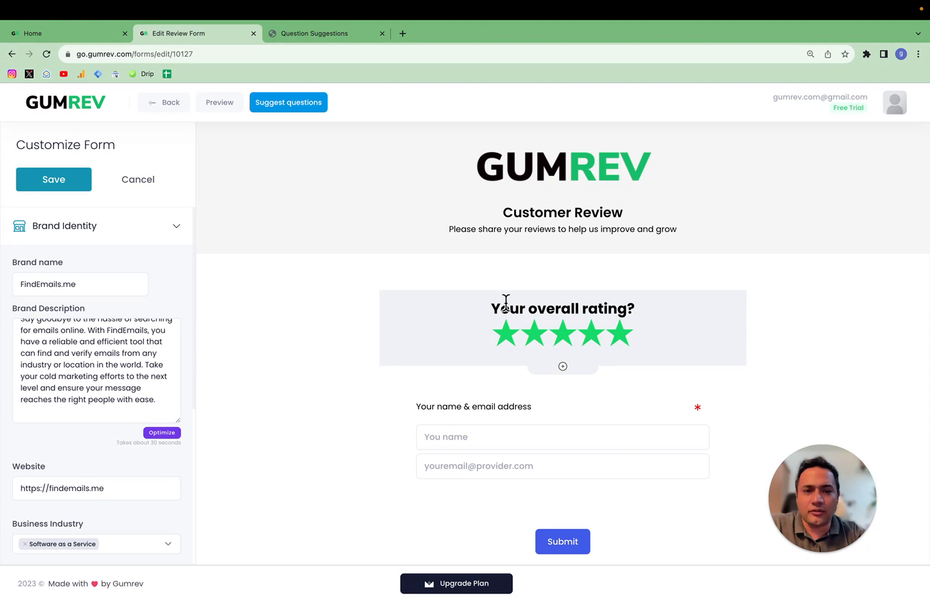
{"action": "left_click", "coordinate": [564, 367]}
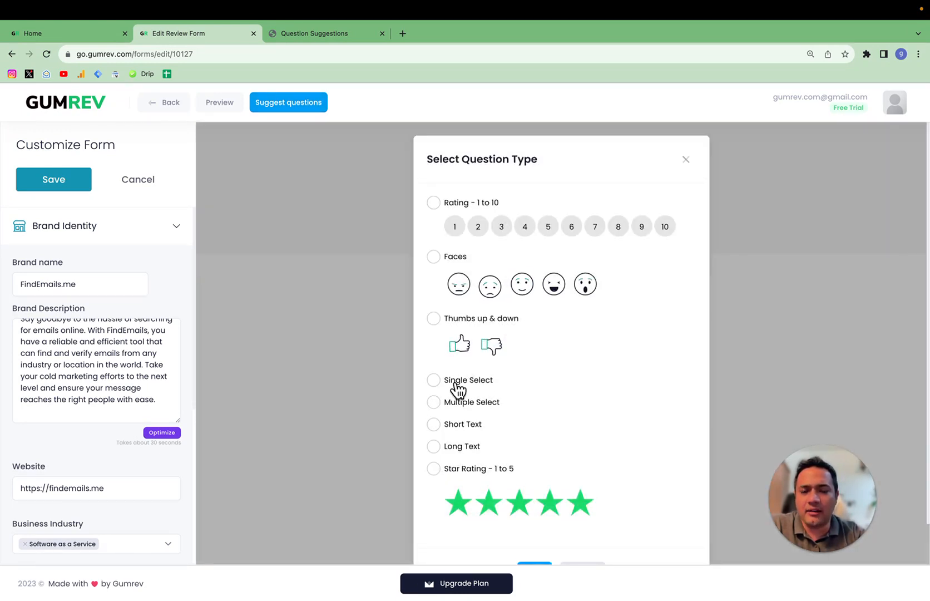
{"action": "left_click", "coordinate": [457, 384]}
{"action": "scroll", "coordinate": [550, 367], "scroll_direction": "down", "scroll_amount": 2}
{"action": "left_click", "coordinate": [533, 528]}
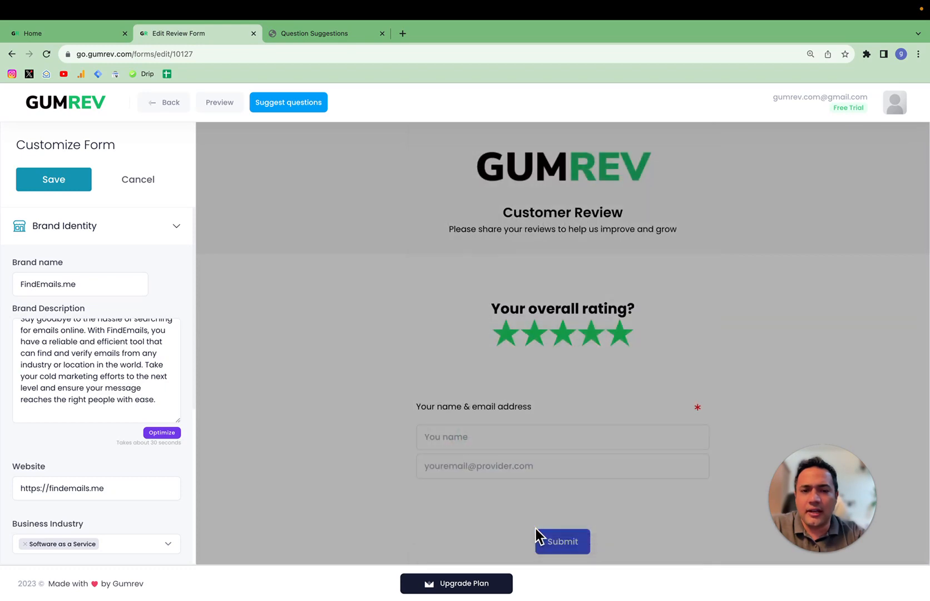
- Copy the suggested question "What is your primary reason for using FindEmails.me?" into the single-select question's placeholder text
{"action": "left_click", "coordinate": [298, 33]}
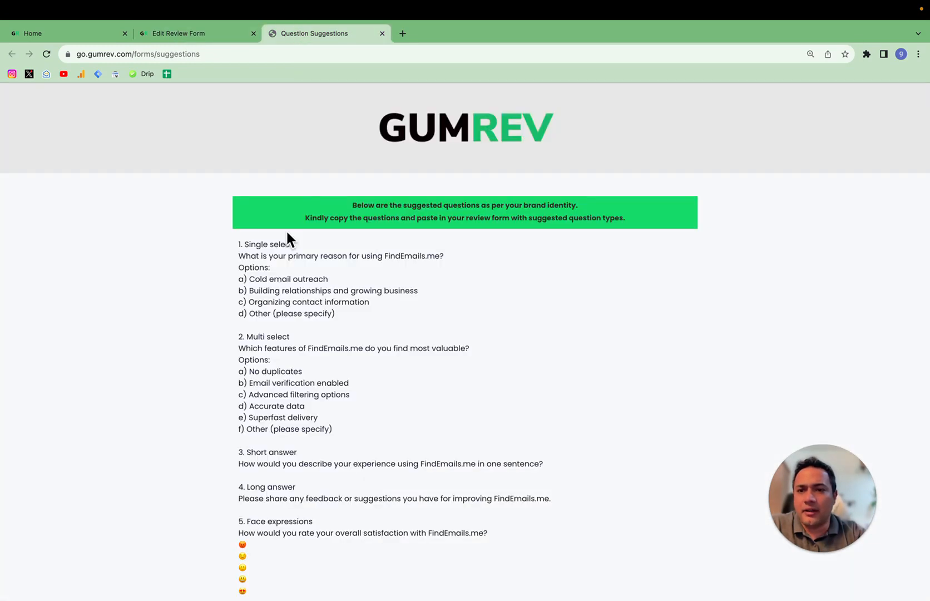
{"action": "left_click_drag", "start_coordinate": [239, 257], "coordinate": [446, 257]}
{"action": "key", "text": "super+c"}
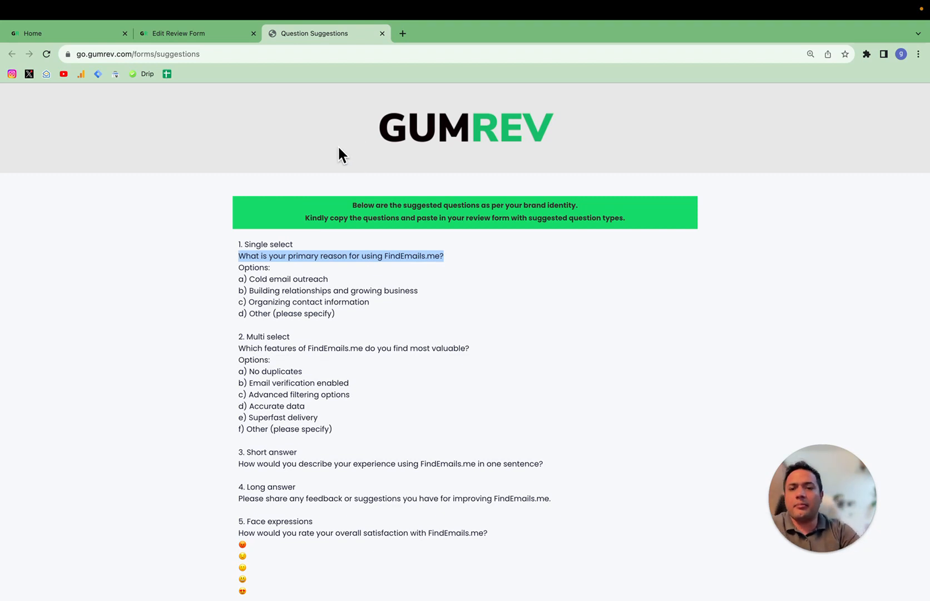
{"action": "left_click", "coordinate": [214, 34]}
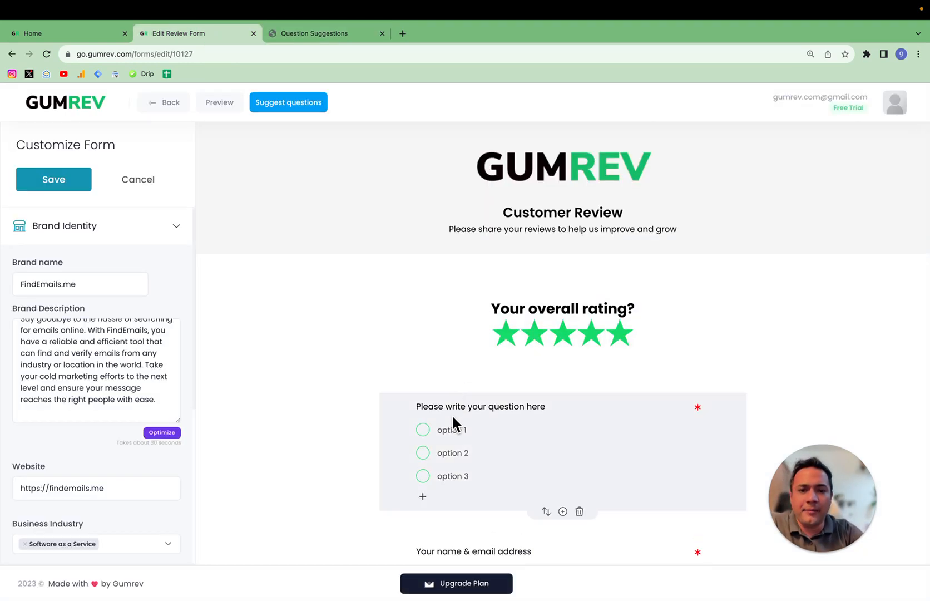
{"action": "left_click", "coordinate": [462, 406]}
{"action": "right_click", "coordinate": [461, 407]}
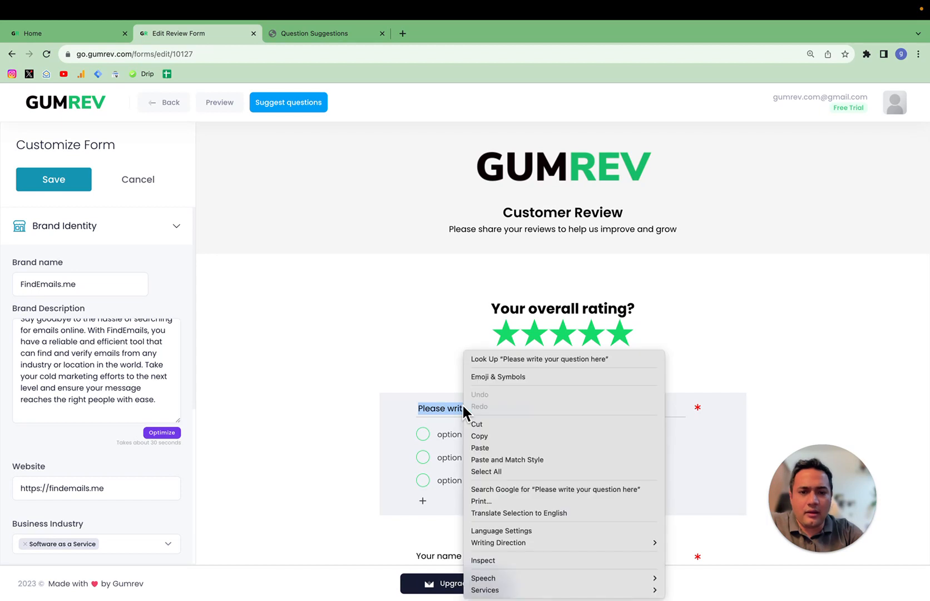
{"action": "left_click", "coordinate": [512, 456]}
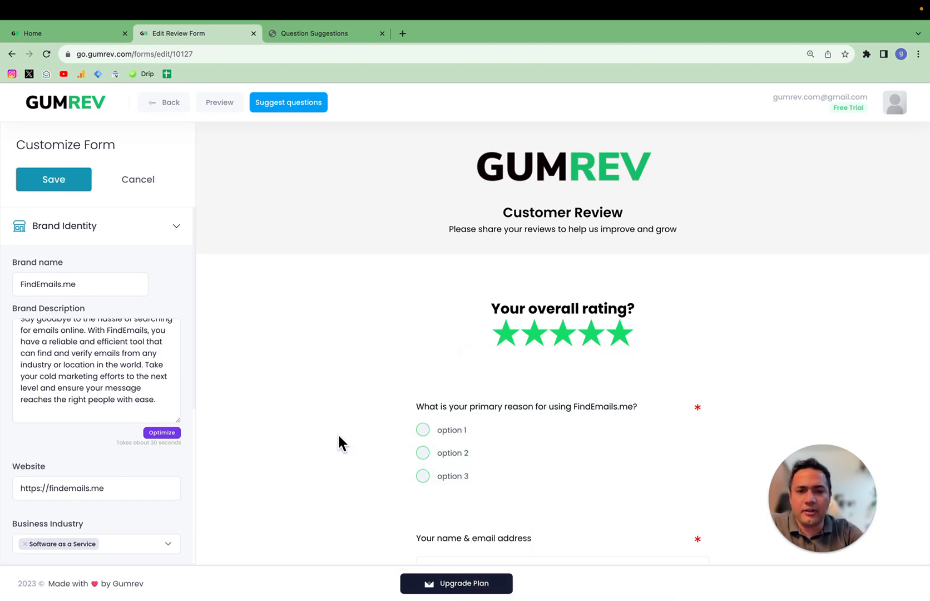
- Replace option 1 of the single-select question with the suggested answer "Cold email outreach"
{"action": "left_click", "coordinate": [329, 35]}
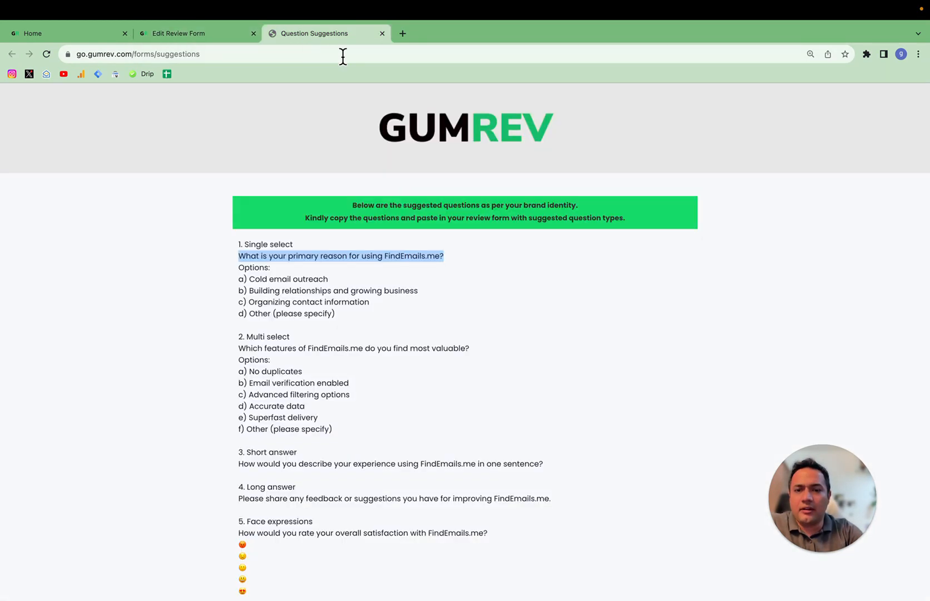
{"action": "double_click", "coordinate": [258, 278]}
{"action": "left_click", "coordinate": [325, 278]}
{"action": "left_click_drag", "start_coordinate": [311, 278], "coordinate": [251, 278]}
{"action": "key", "text": "super+c"}
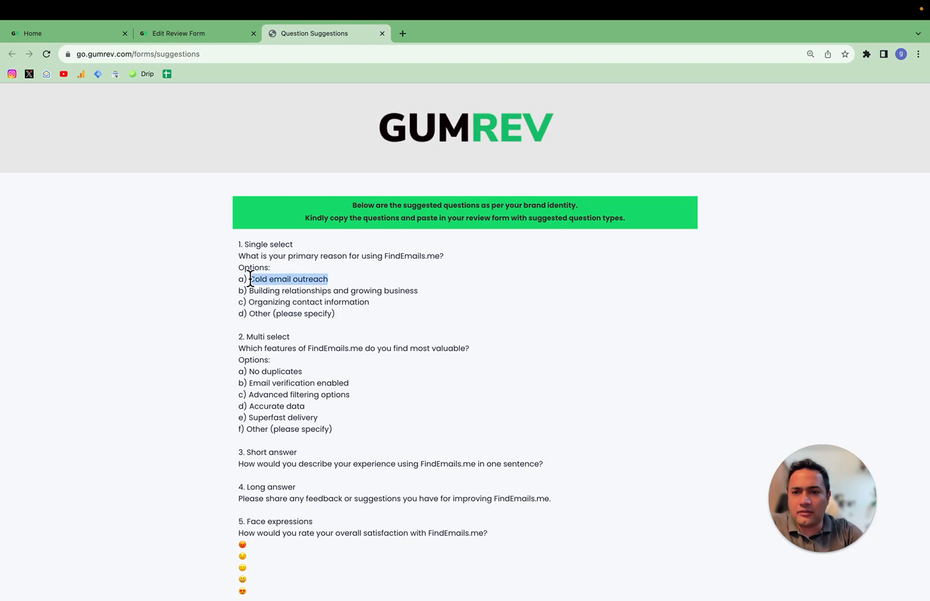
{"action": "left_click", "coordinate": [184, 34]}
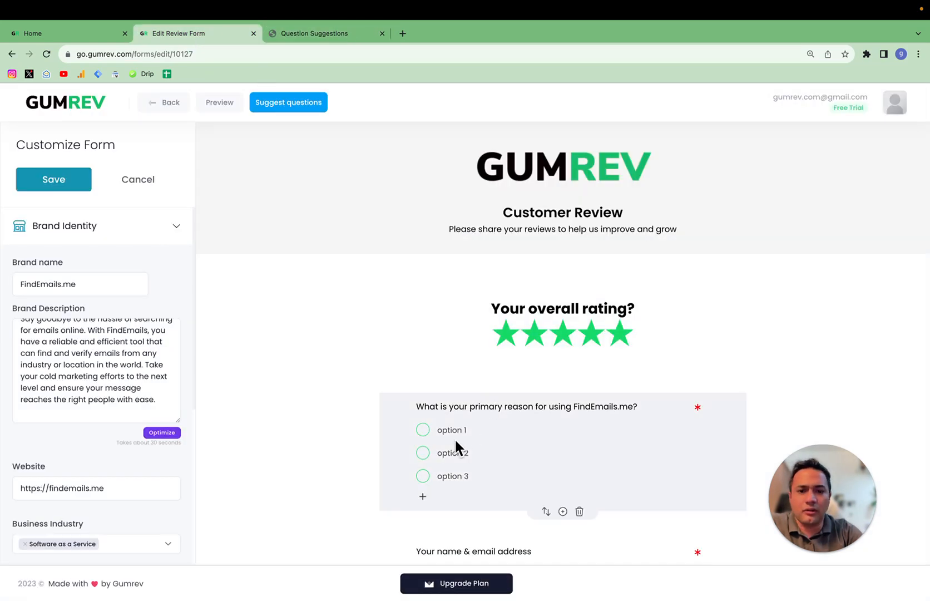
{"action": "triple_click", "coordinate": [451, 433]}
{"action": "right_click", "coordinate": [450, 433]}
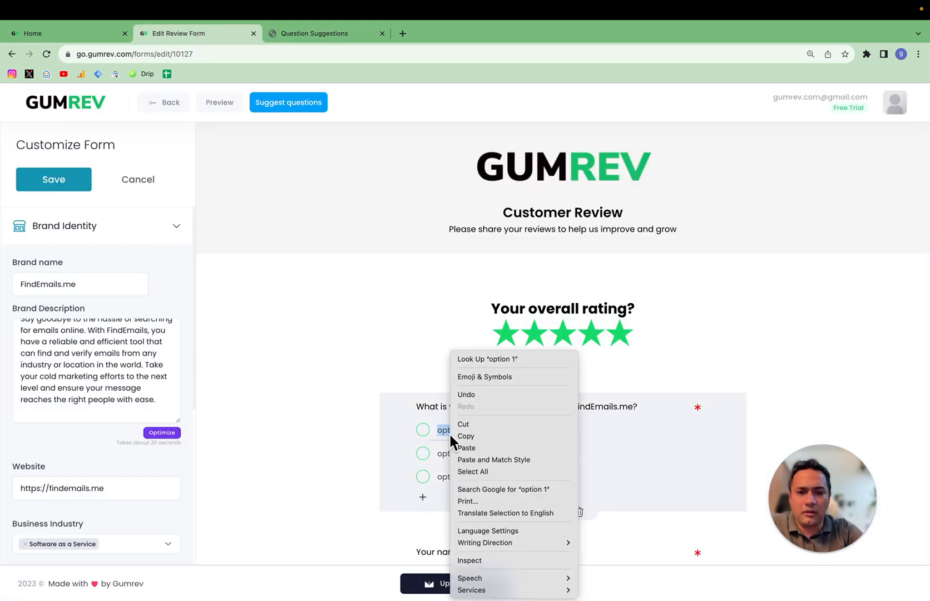
{"action": "left_click", "coordinate": [477, 457]}
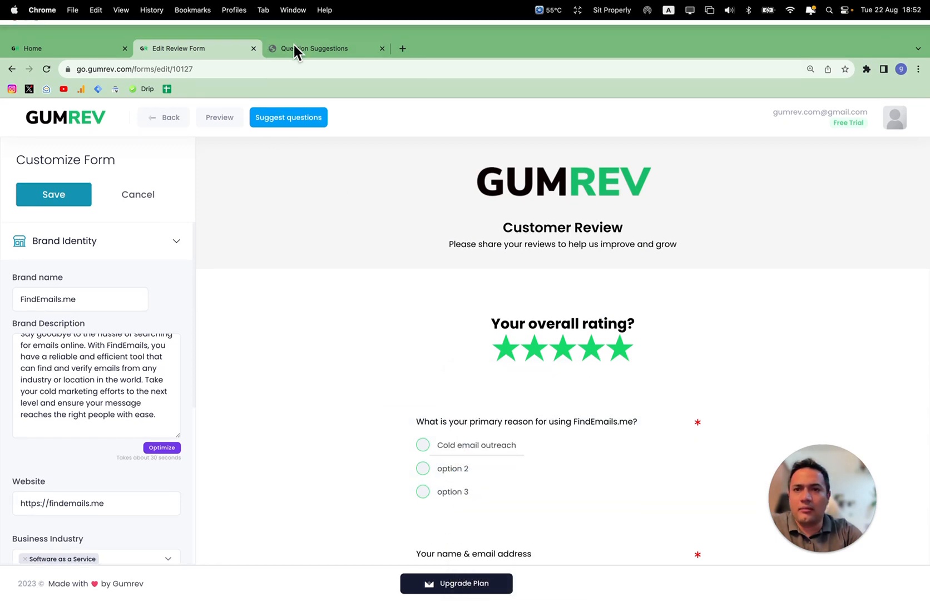
- Replace option 2 of the single-select question with the suggested answer "Building relationships and growing business"
{"action": "left_click", "coordinate": [297, 46]}
{"action": "double_click", "coordinate": [294, 290]}
{"action": "left_click", "coordinate": [293, 290]}
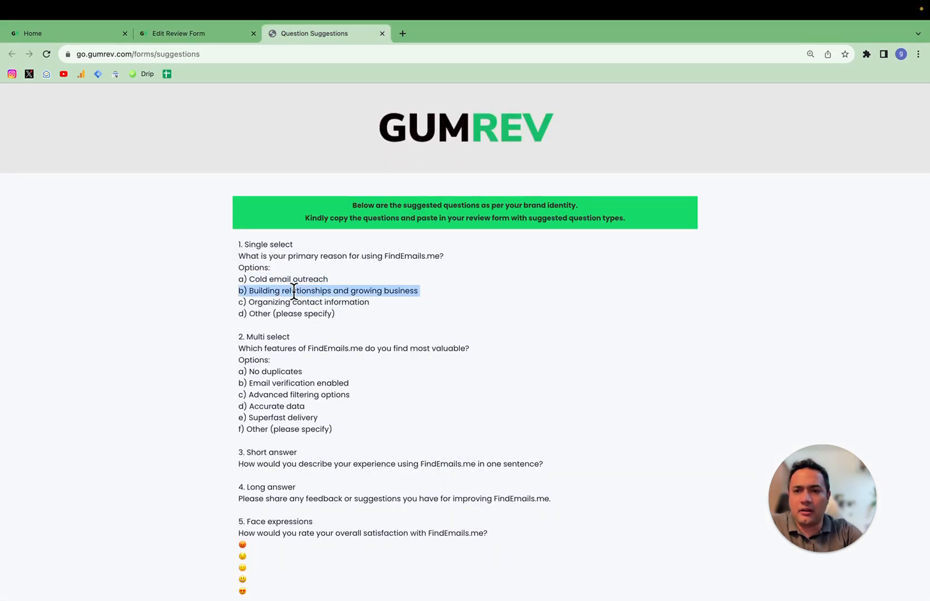
{"action": "left_click_drag", "start_coordinate": [418, 291], "coordinate": [251, 290]}
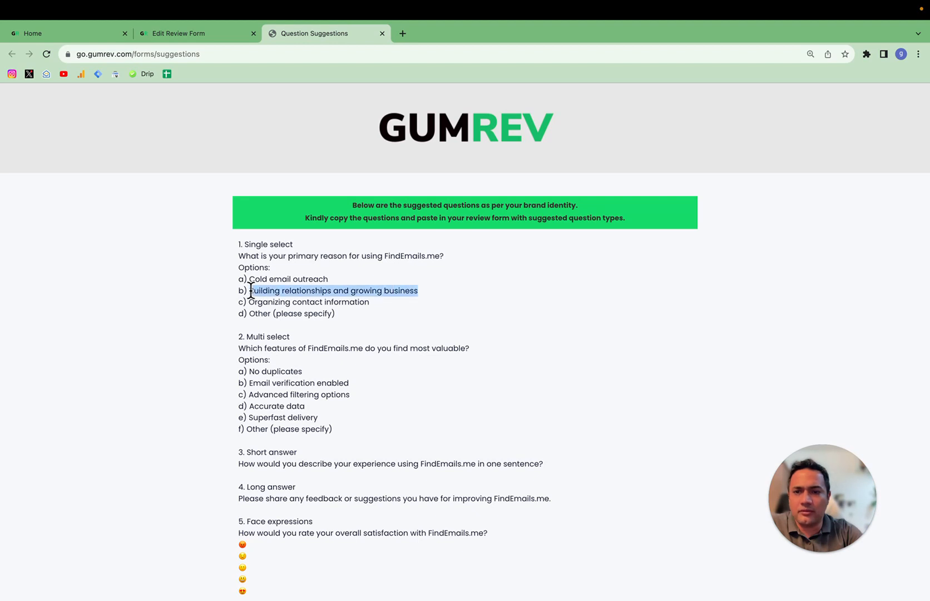
{"action": "left_click", "coordinate": [209, 33]}
{"action": "double_click", "coordinate": [450, 453]}
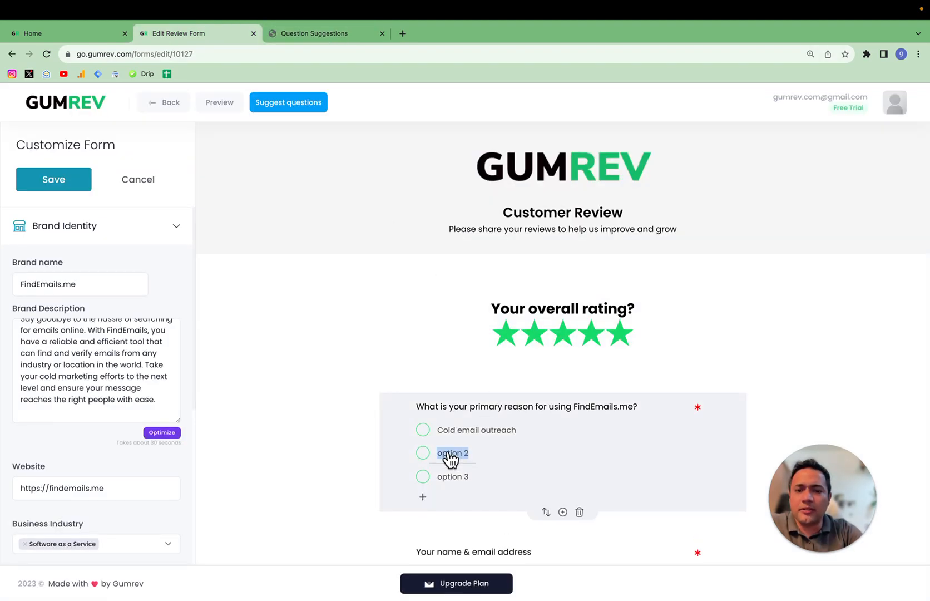
{"action": "right_click", "coordinate": [449, 456]}
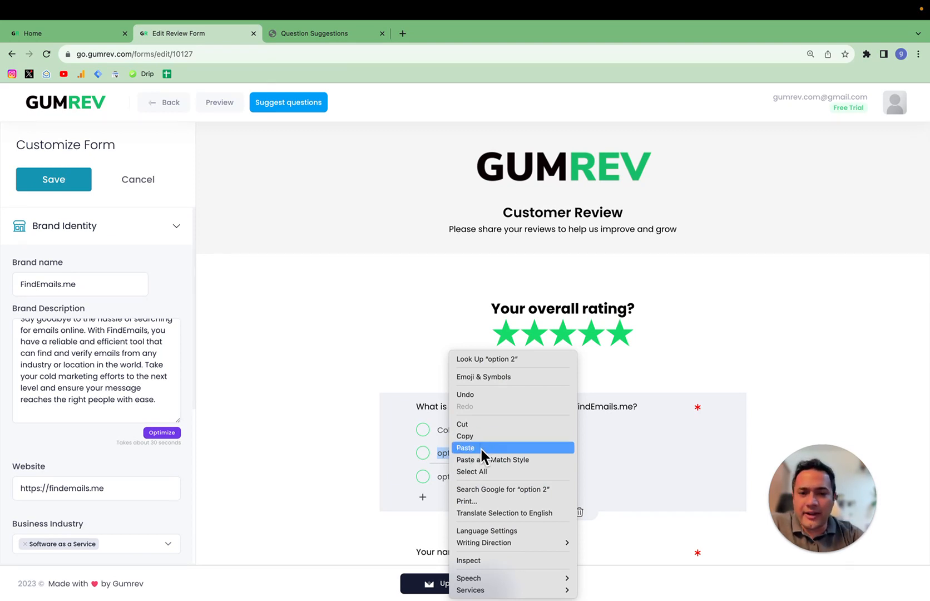
{"action": "left_click", "coordinate": [478, 460]}
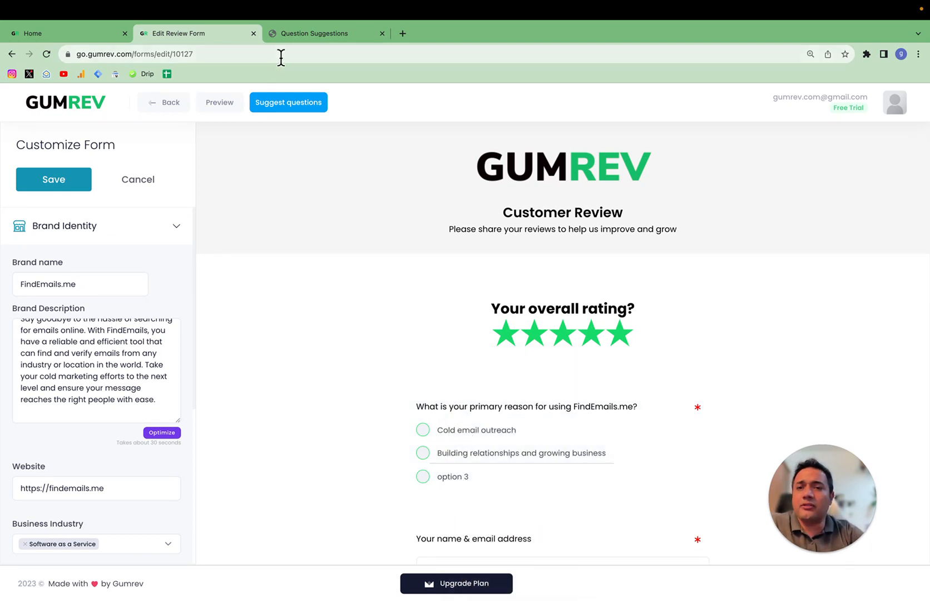
- Replace option 3 of the single-select question with the suggested answer "Organizing contact information"
{"action": "left_click", "coordinate": [300, 34]}
{"action": "left_click_drag", "start_coordinate": [369, 301], "coordinate": [251, 301]}
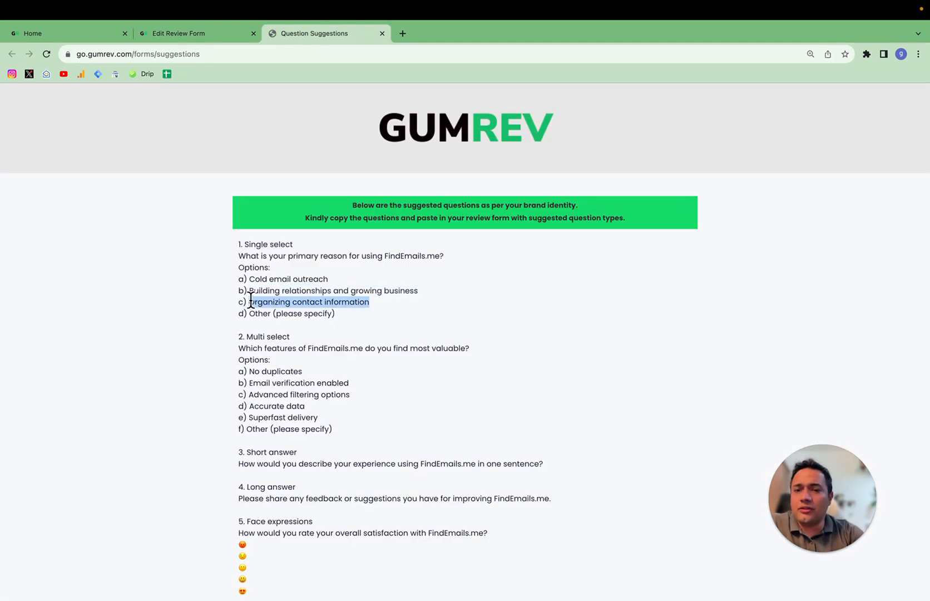
{"action": "left_click", "coordinate": [221, 33]}
{"action": "left_click", "coordinate": [452, 479]}
{"action": "double_click", "coordinate": [452, 478]}
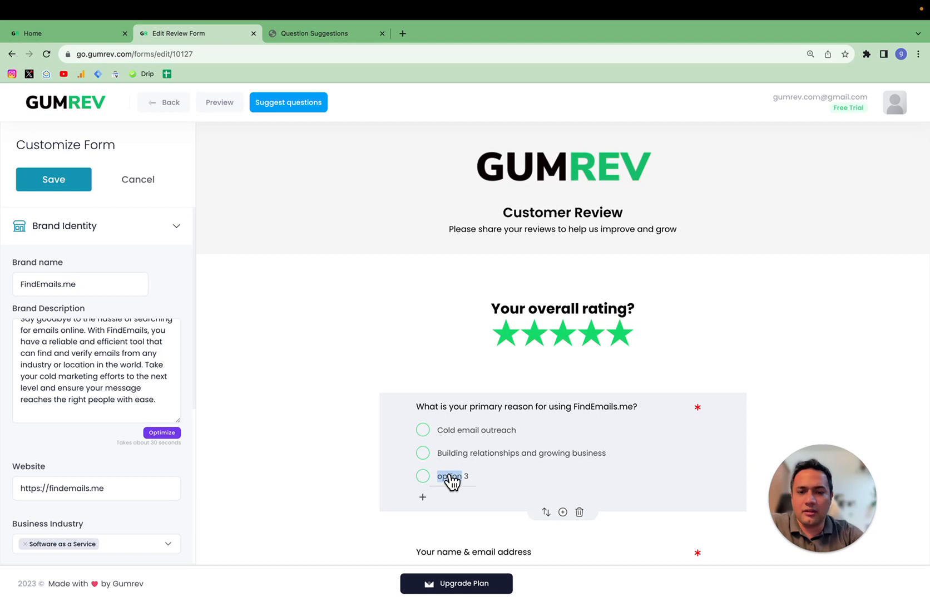
{"action": "right_click", "coordinate": [450, 473]}
{"action": "left_click", "coordinate": [451, 471]}
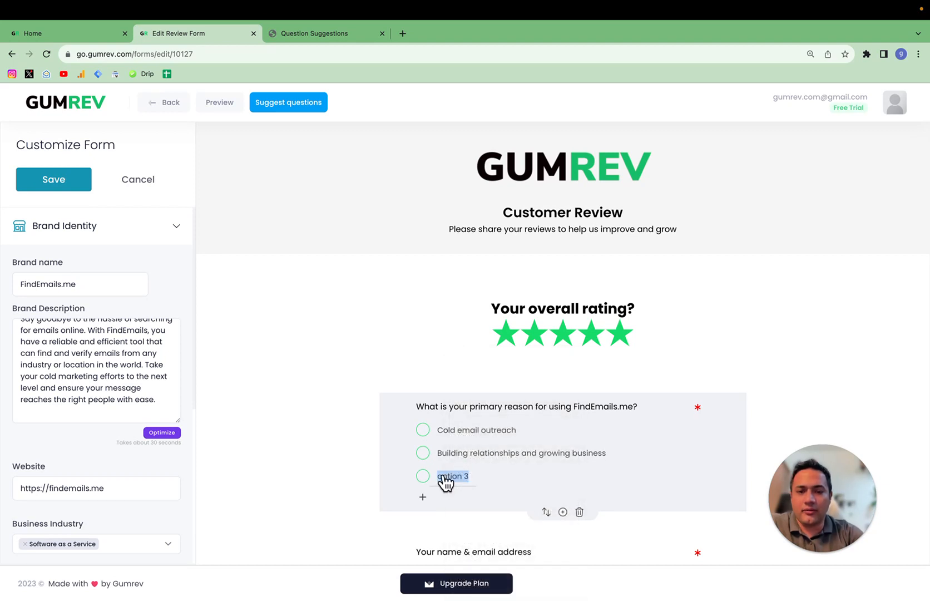
{"action": "right_click", "coordinate": [443, 472]}
{"action": "left_click", "coordinate": [470, 459]}
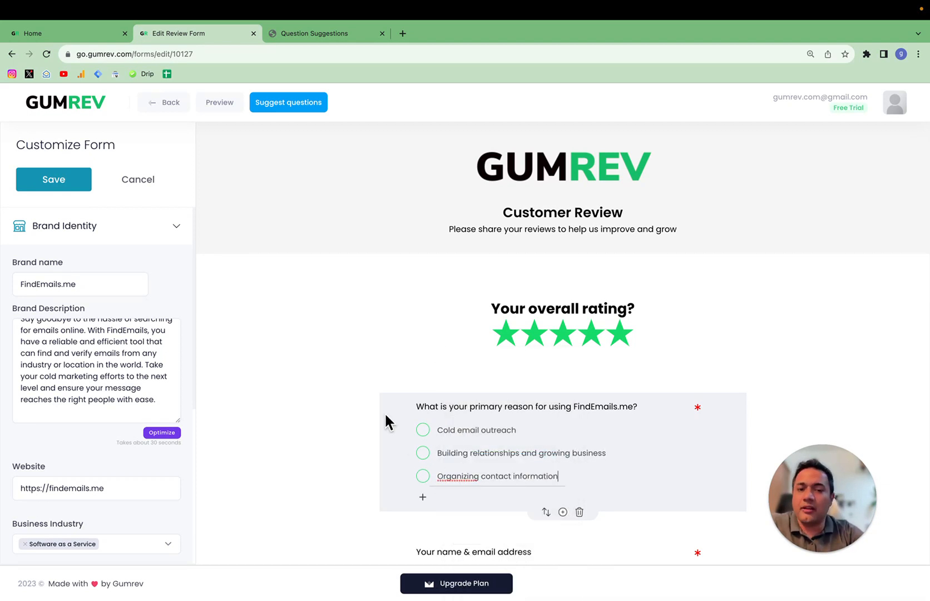
{"action": "scroll", "coordinate": [352, 385], "scroll_direction": "down", "scroll_amount": 3}
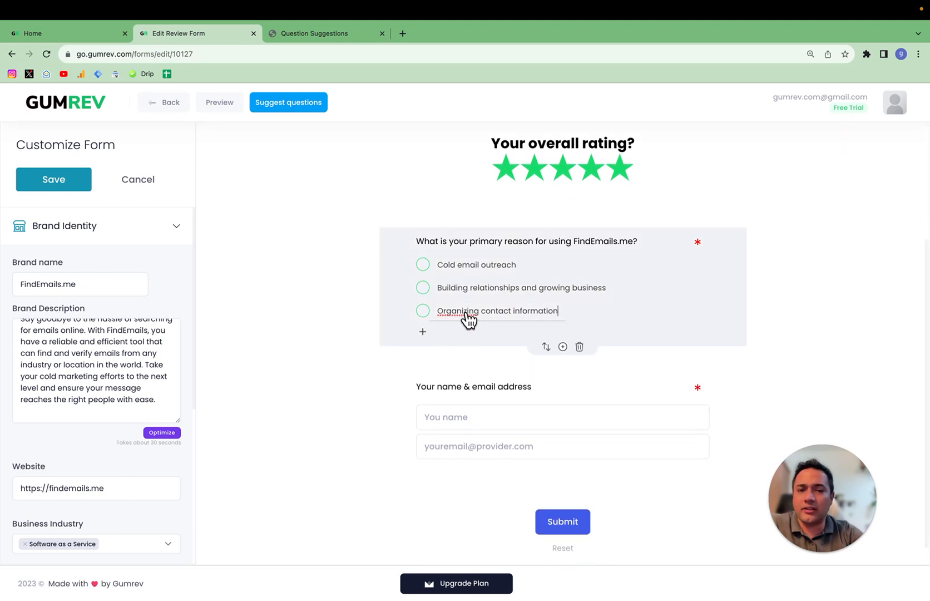
{"action": "left_click", "coordinate": [423, 332]}
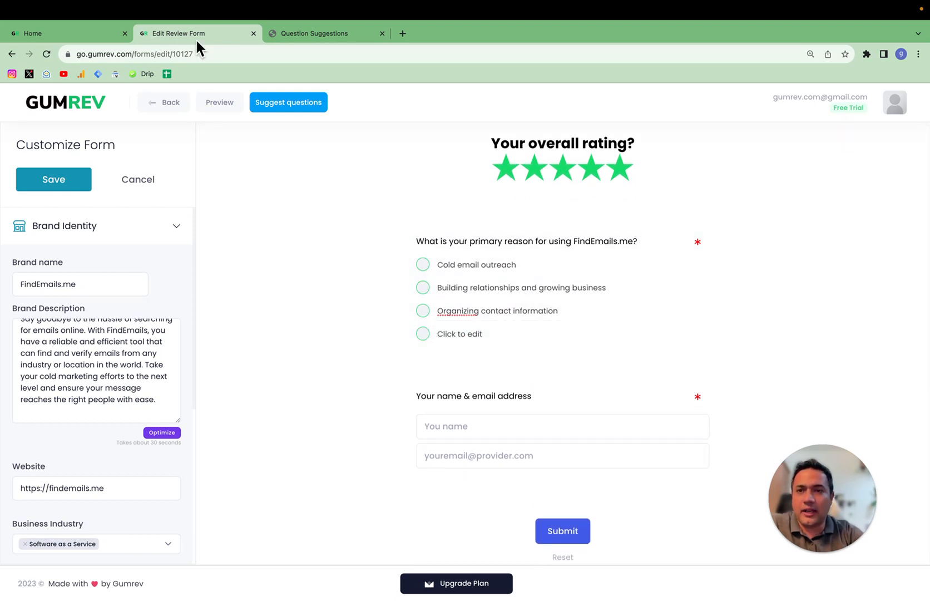
{"action": "left_click", "coordinate": [296, 34]}
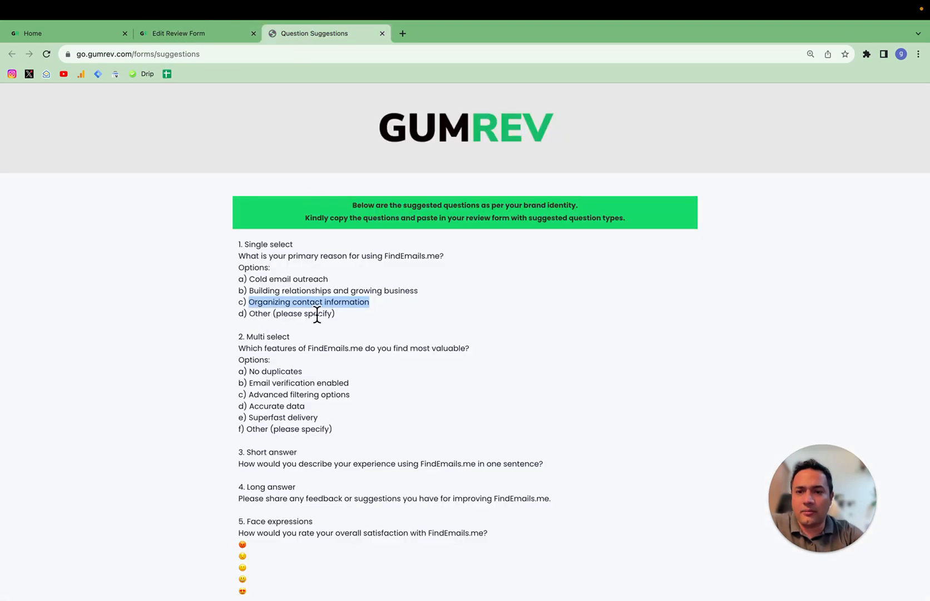
{"action": "left_click", "coordinate": [198, 35]}
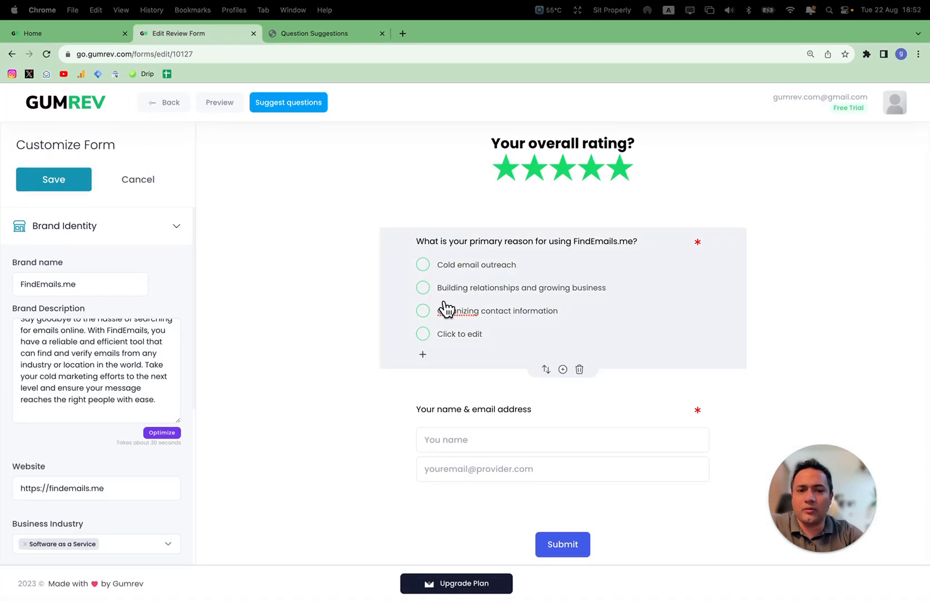
{"action": "left_click", "coordinate": [474, 335]}
{"action": "key", "text": "BackSpace"}
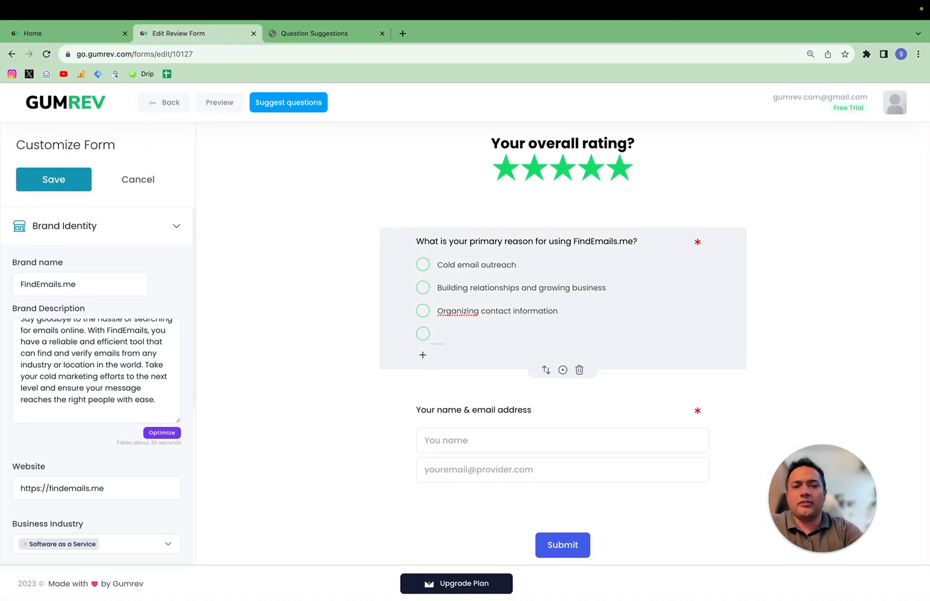
{"action": "left_click", "coordinate": [362, 376]}
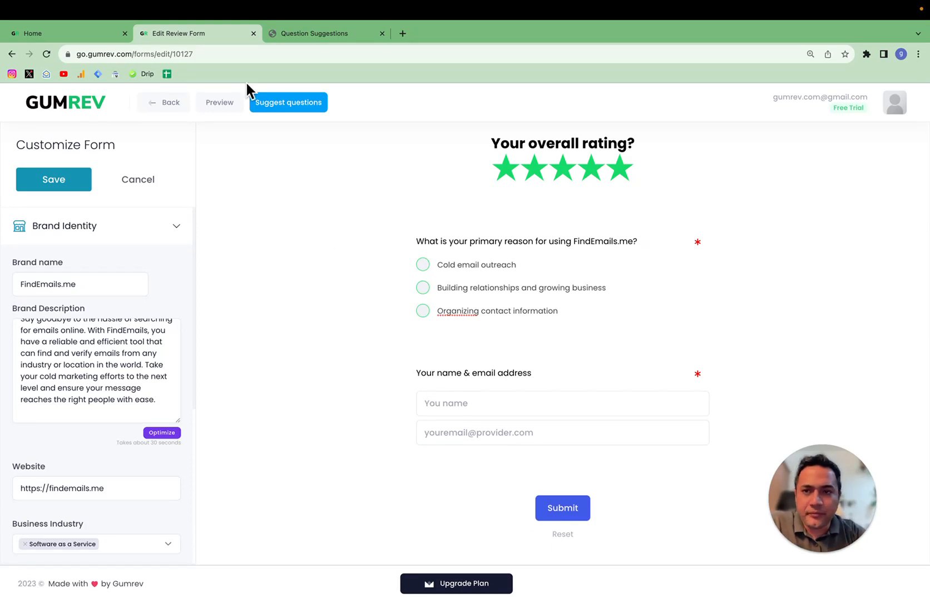
- Copy the suggested multi-select question "Which features of FindEmails.me do you find most valuable?" from the question suggestions
{"action": "left_click", "coordinate": [307, 34]}
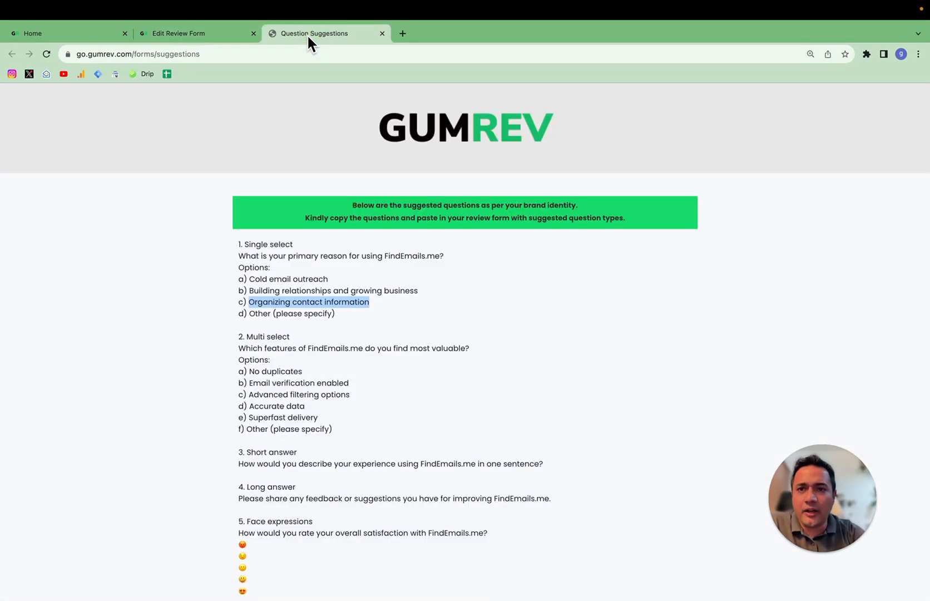
{"action": "triple_click", "coordinate": [278, 348]}
{"action": "right_click", "coordinate": [279, 348]}
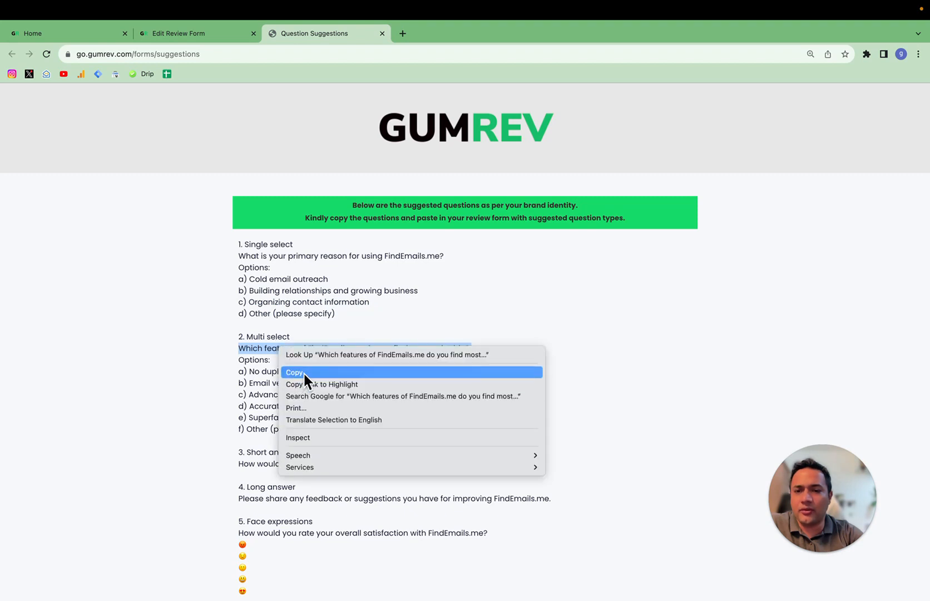
{"action": "left_click", "coordinate": [303, 371]}
- Add a Multiple Select question directly below the primary-reason question in the review form
{"action": "left_click", "coordinate": [206, 49]}
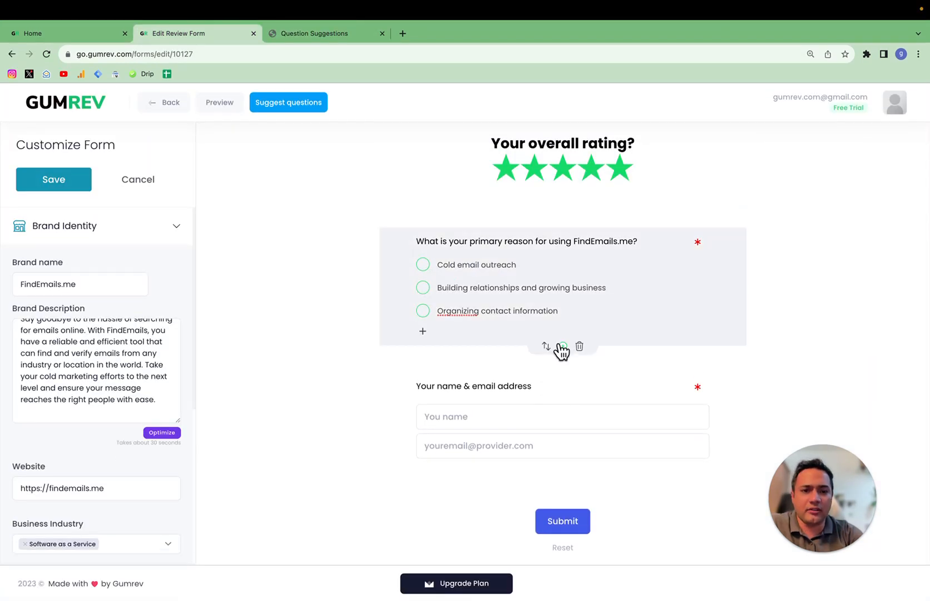
{"action": "left_click", "coordinate": [562, 349]}
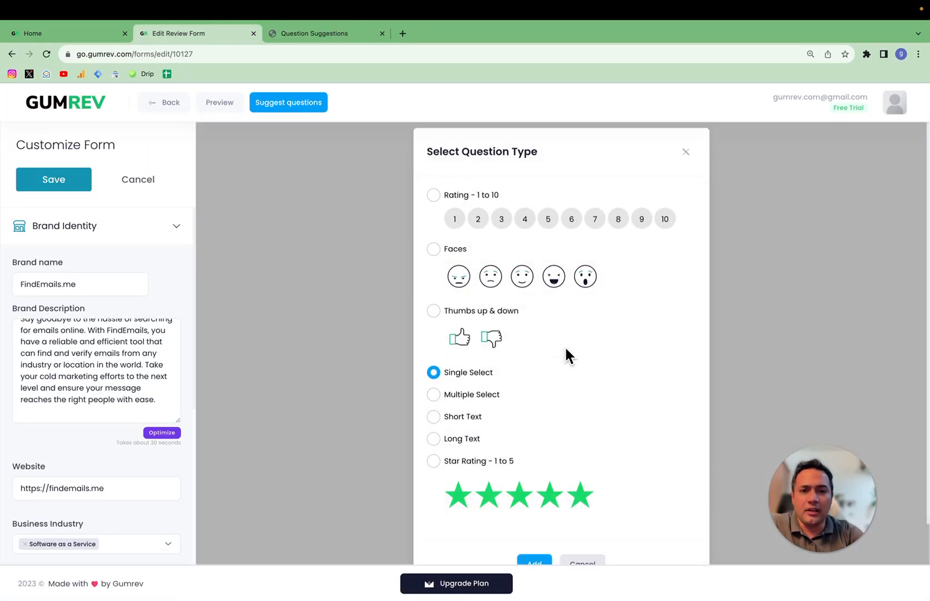
{"action": "left_click", "coordinate": [463, 409]}
{"action": "scroll", "coordinate": [520, 383], "scroll_direction": "down", "scroll_amount": 2}
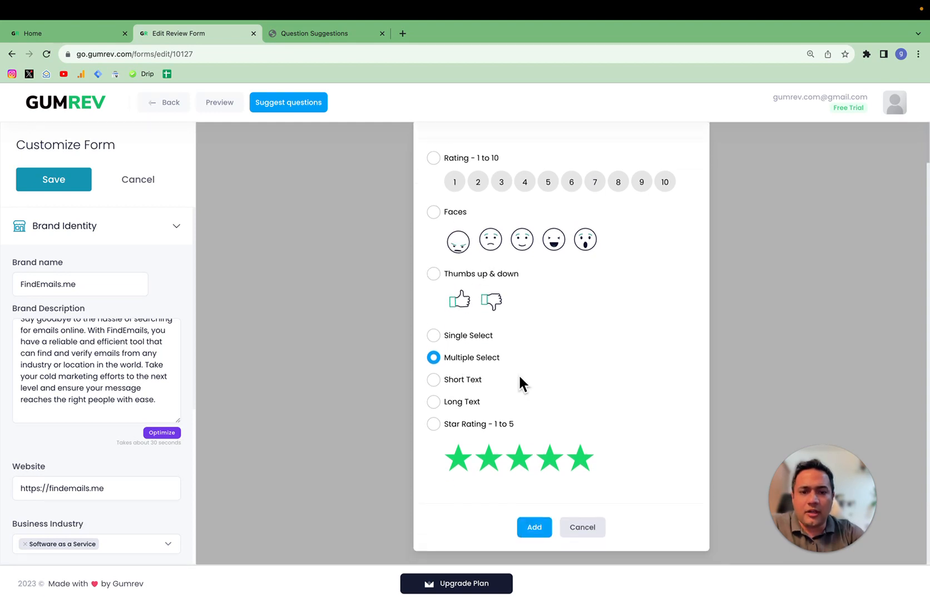
{"action": "left_click", "coordinate": [533, 525]}
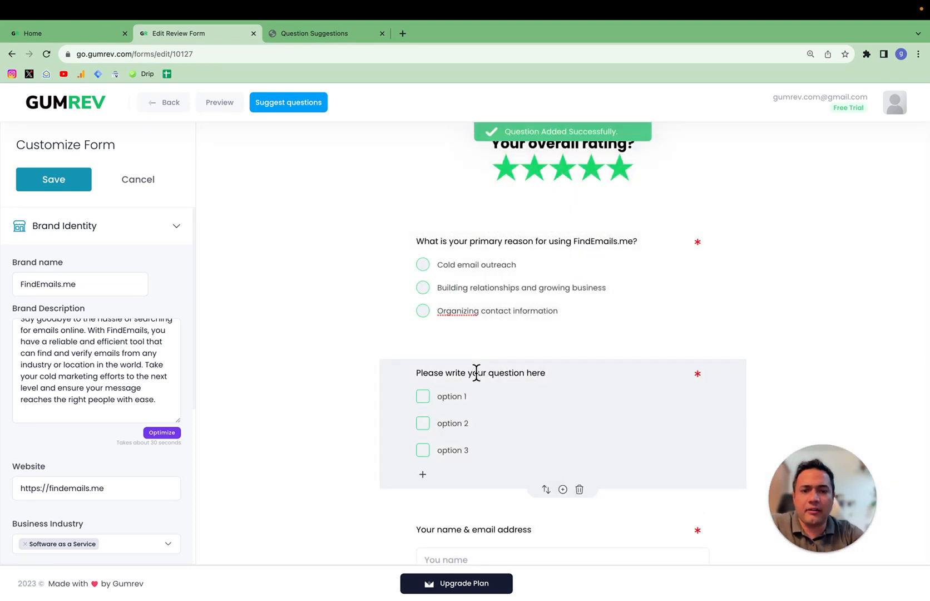
- Replace the multiple-select question's placeholder text with the copied question "Which features of FindEmails.me do you find most valuable?"
{"action": "triple_click", "coordinate": [476, 372]}
{"action": "right_click", "coordinate": [476, 370]}
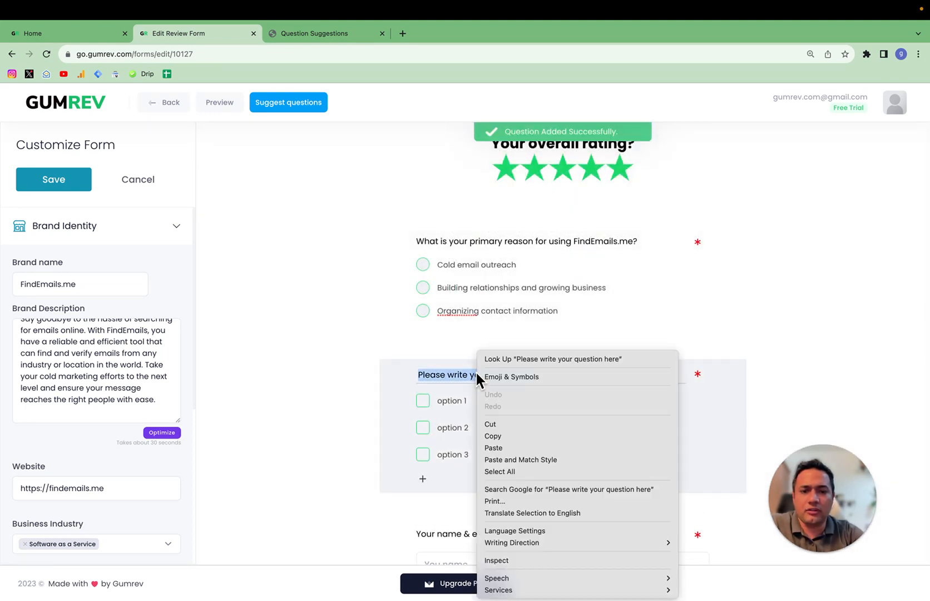
{"action": "left_click", "coordinate": [508, 459]}
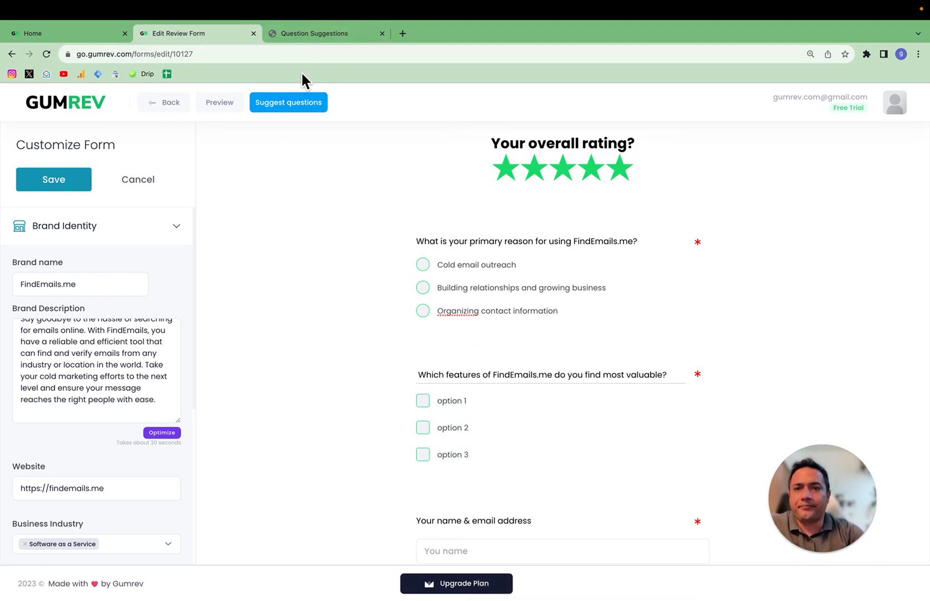
- Replace option 1 of the multiple-select question with the suggested answer "No duplicates"
{"action": "left_click", "coordinate": [307, 48]}
{"action": "left_click", "coordinate": [267, 373]}
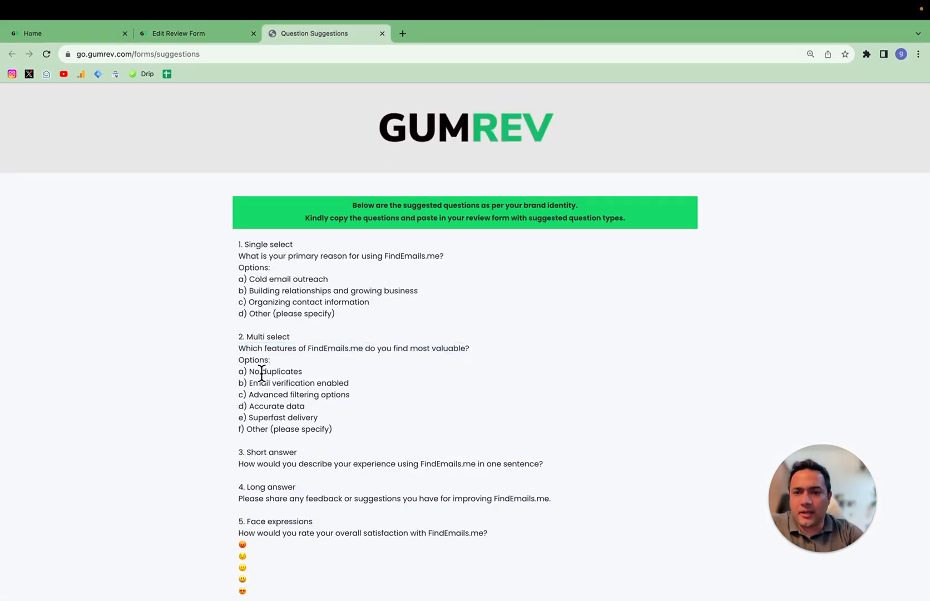
{"action": "left_click_drag", "start_coordinate": [250, 372], "coordinate": [304, 370]}
{"action": "key", "text": "super+c"}
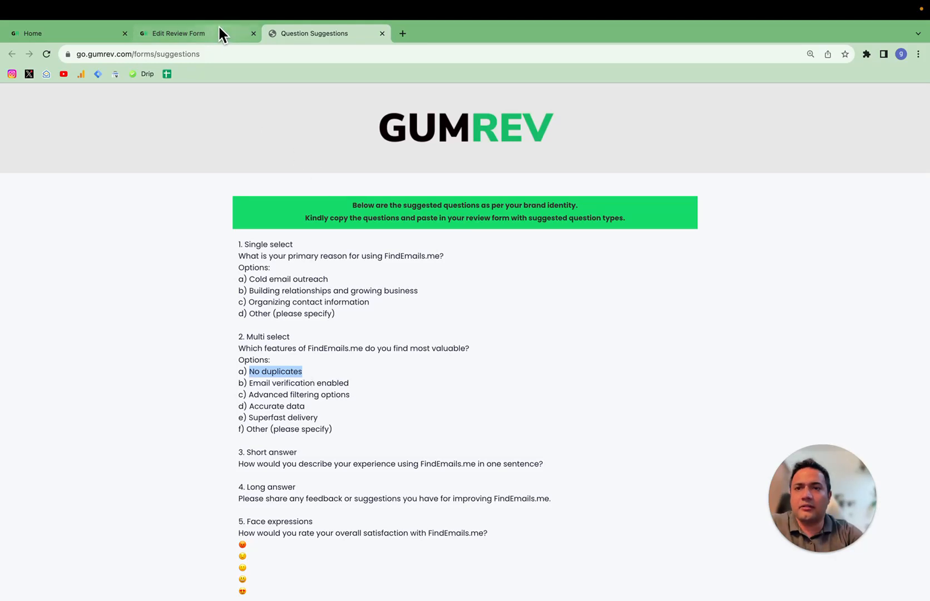
{"action": "left_click", "coordinate": [220, 32]}
{"action": "left_click", "coordinate": [453, 405]}
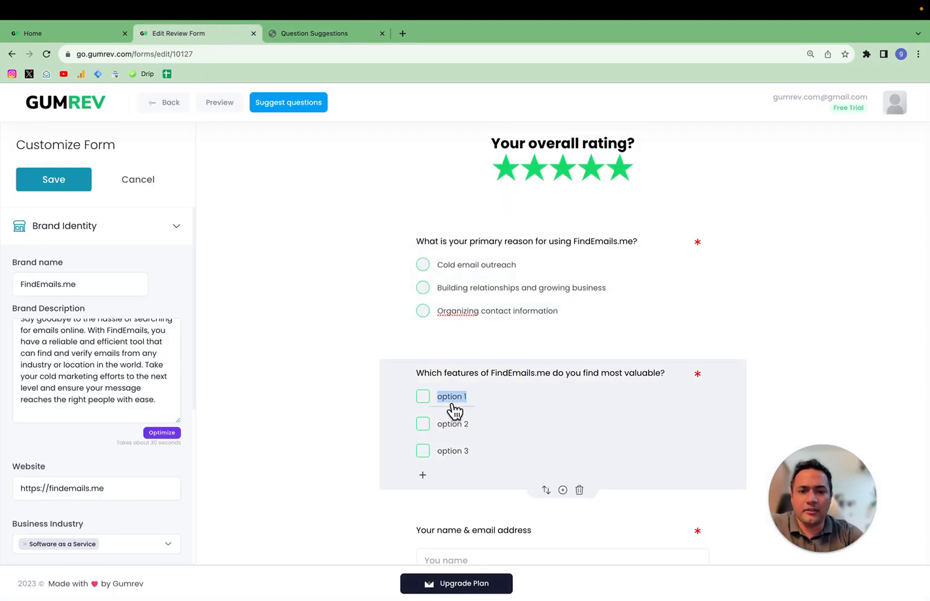
{"action": "key", "text": "super+v"}
{"action": "key", "text": "super+z"}
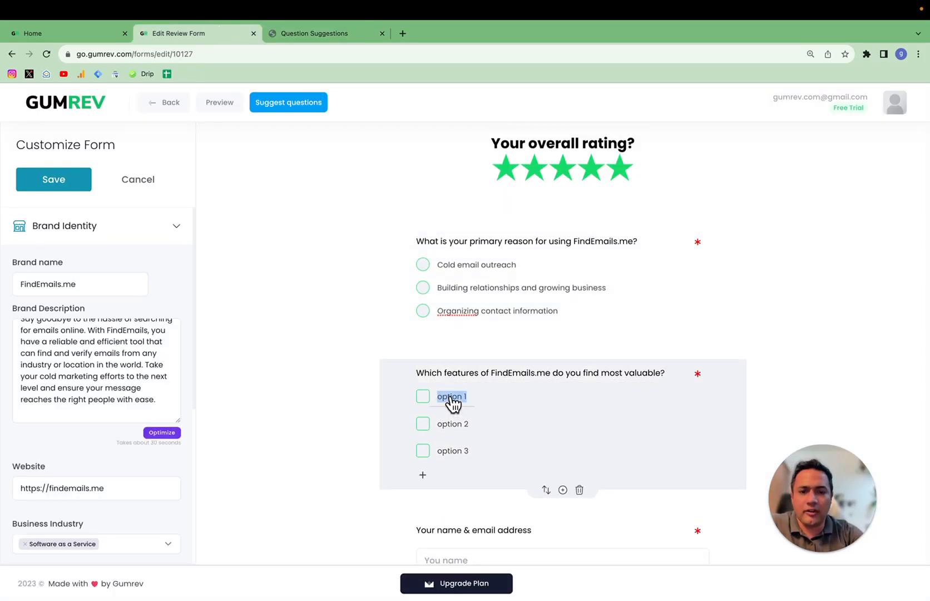
{"action": "right_click", "coordinate": [453, 405]}
{"action": "left_click", "coordinate": [482, 470]}
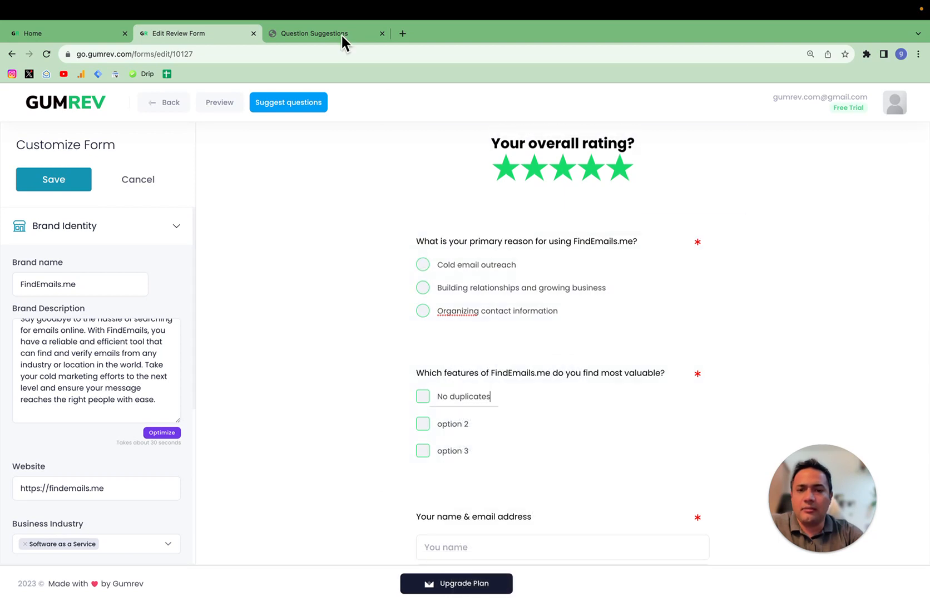
- Replace option 2 of the multiple-select question with the copied suggestion line "b) Email verification enabled"
{"action": "left_click", "coordinate": [301, 33]}
{"action": "triple_click", "coordinate": [271, 379]}
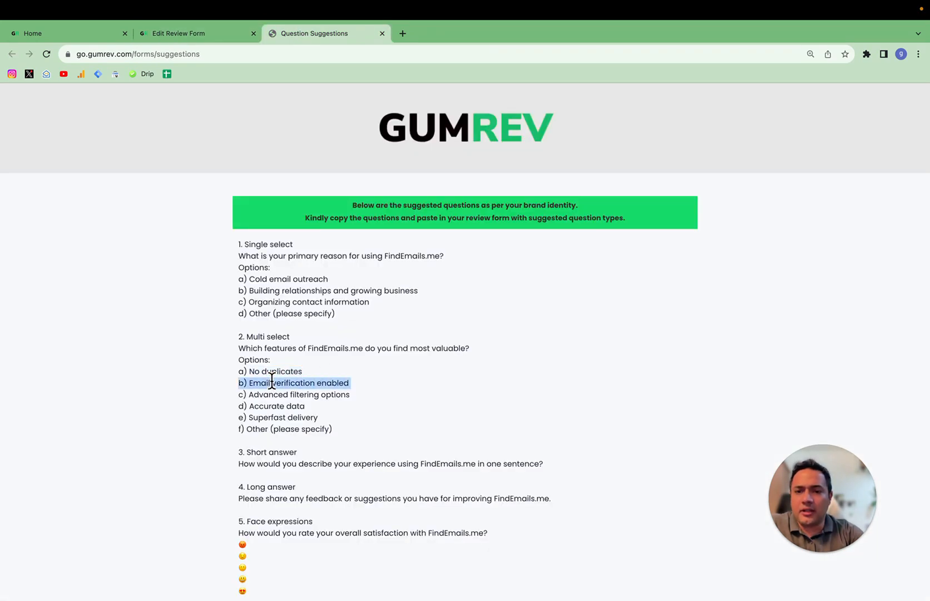
{"action": "right_click", "coordinate": [271, 379]}
{"action": "left_click", "coordinate": [285, 405]}
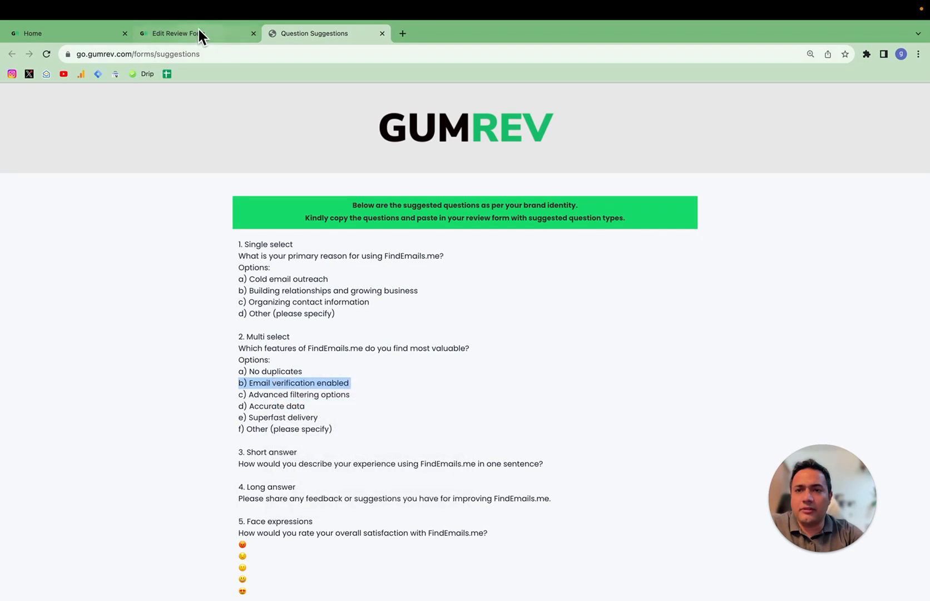
{"action": "left_click", "coordinate": [199, 32]}
{"action": "triple_click", "coordinate": [454, 426]}
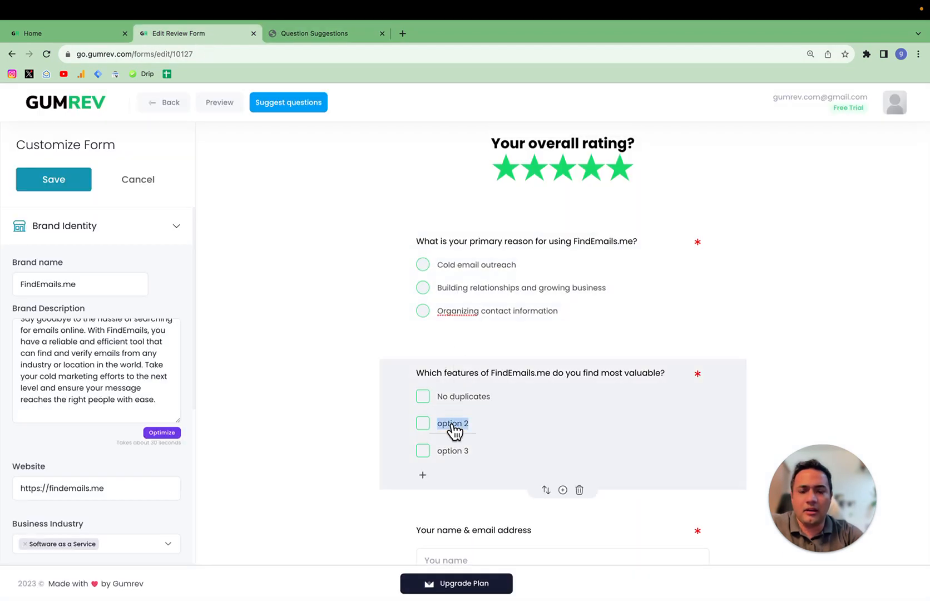
{"action": "right_click", "coordinate": [454, 428]}
{"action": "left_click", "coordinate": [483, 458]}
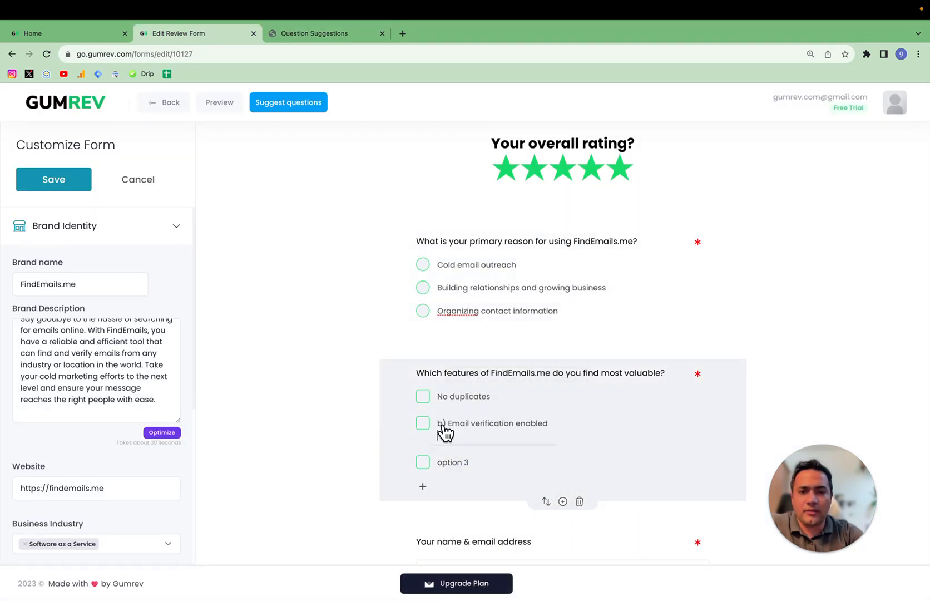
- Remove the "b)" prefix and the trailing empty line from the "Email verification enabled" option
{"action": "left_click", "coordinate": [447, 425]}
{"action": "key", "text": "BackSpace"}
{"action": "key", "text": "BackSpace"}
{"action": "key", "text": "BackSpace"}
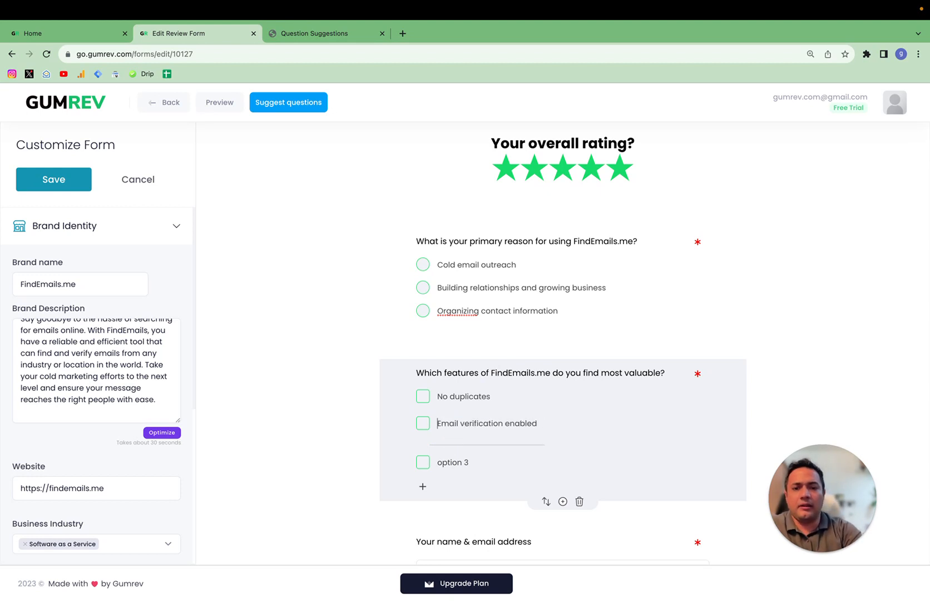
{"action": "left_click", "coordinate": [447, 433]}
{"action": "key", "text": "BackSpace"}
{"action": "left_click", "coordinate": [217, 326]}
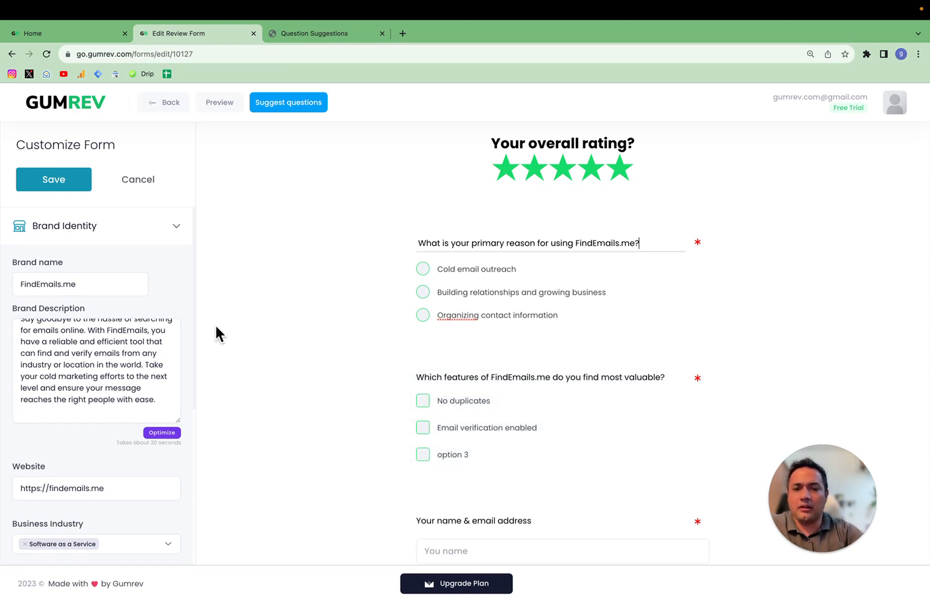
- Replace option 3 of the multiple-select question with the suggested answer "Advanced filtering options"
{"action": "left_click", "coordinate": [291, 33]}
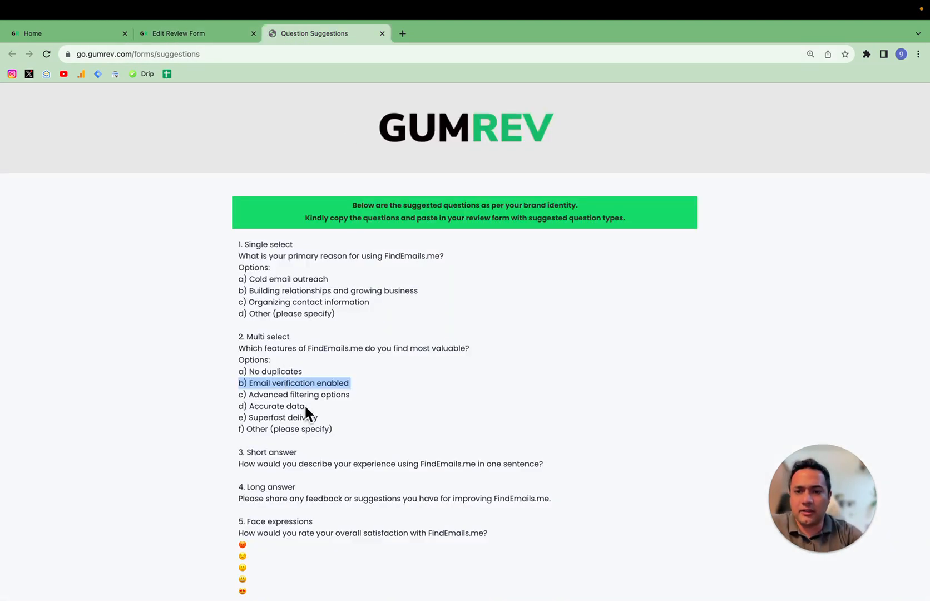
{"action": "left_click_drag", "start_coordinate": [350, 394], "coordinate": [252, 395]}
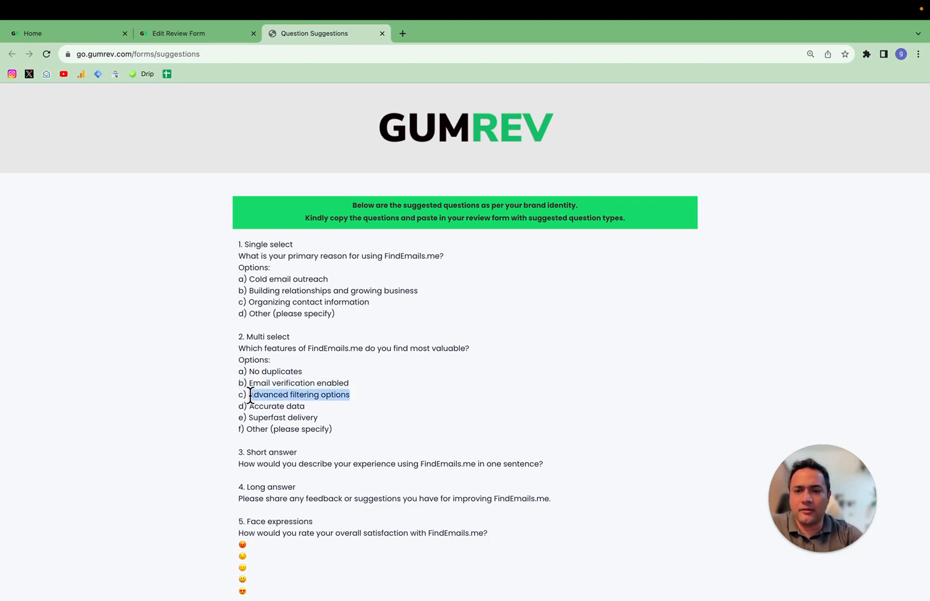
{"action": "left_click", "coordinate": [221, 49]}
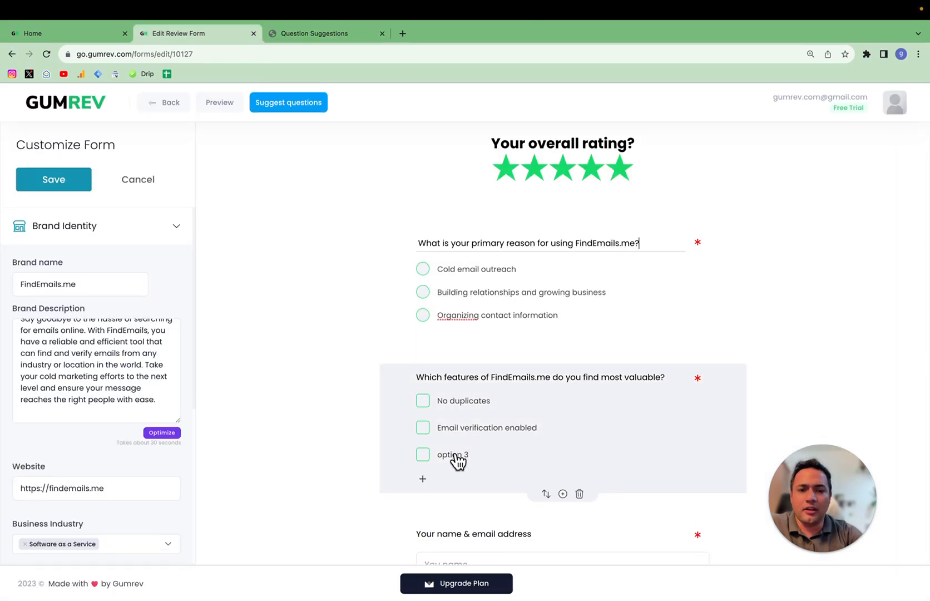
{"action": "triple_click", "coordinate": [456, 454]}
{"action": "right_click", "coordinate": [455, 452]}
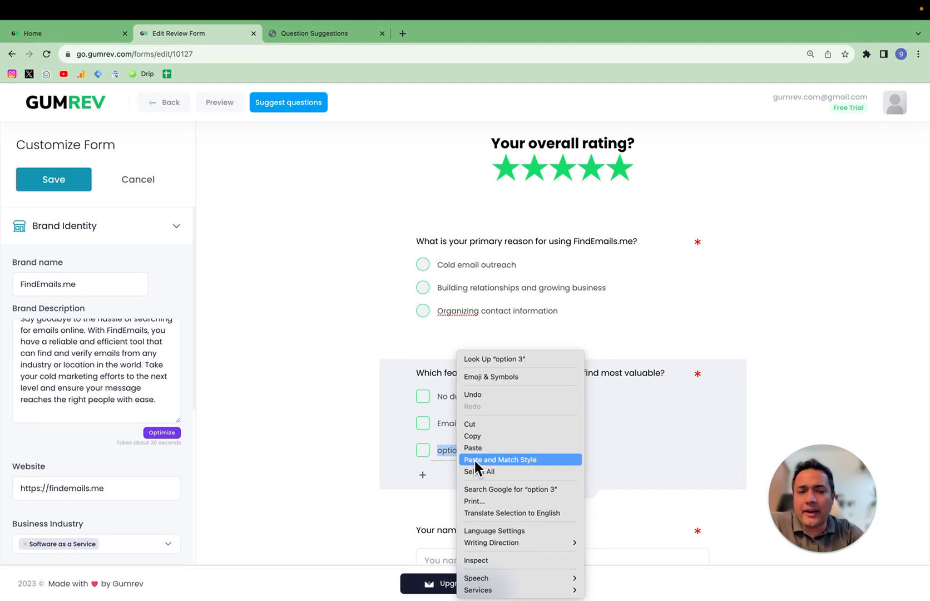
{"action": "left_click", "coordinate": [474, 459]}
- Add a fourth option to the multiple-select question with the suggested answer "Accurate data"
{"action": "left_click", "coordinate": [308, 34]}
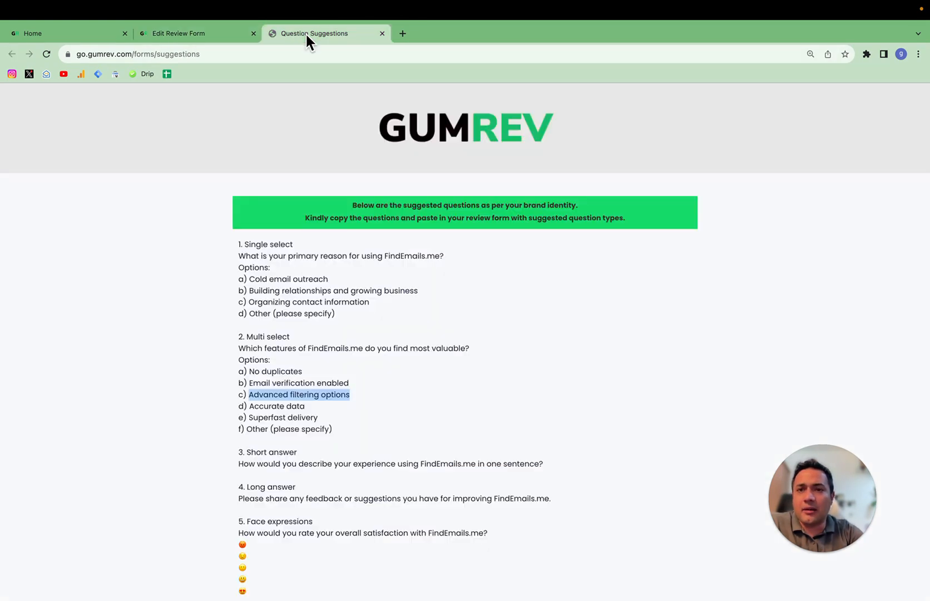
{"action": "left_click_drag", "start_coordinate": [305, 407], "coordinate": [249, 404]}
{"action": "key", "text": "super+c"}
{"action": "left_click", "coordinate": [204, 34]}
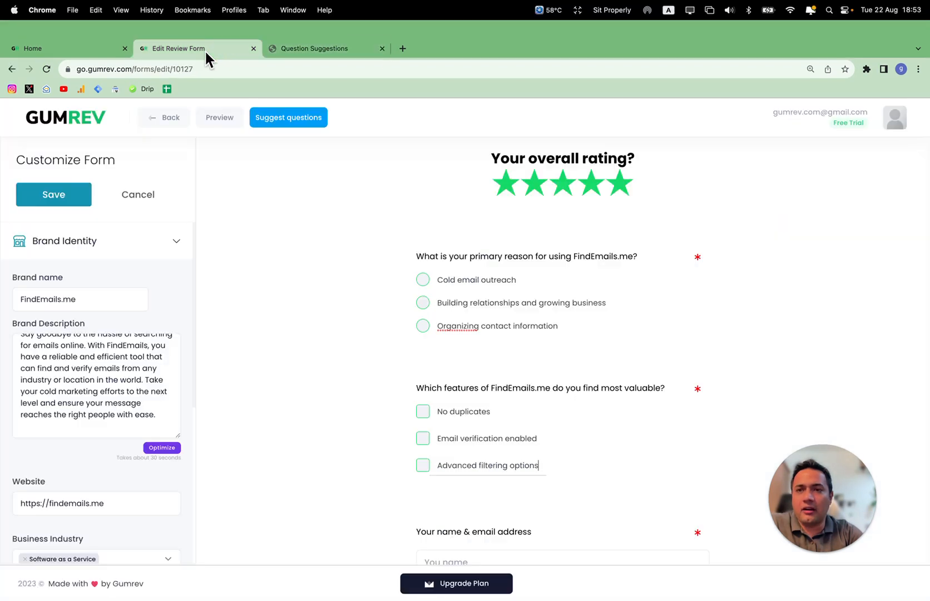
{"action": "left_click", "coordinate": [423, 479]}
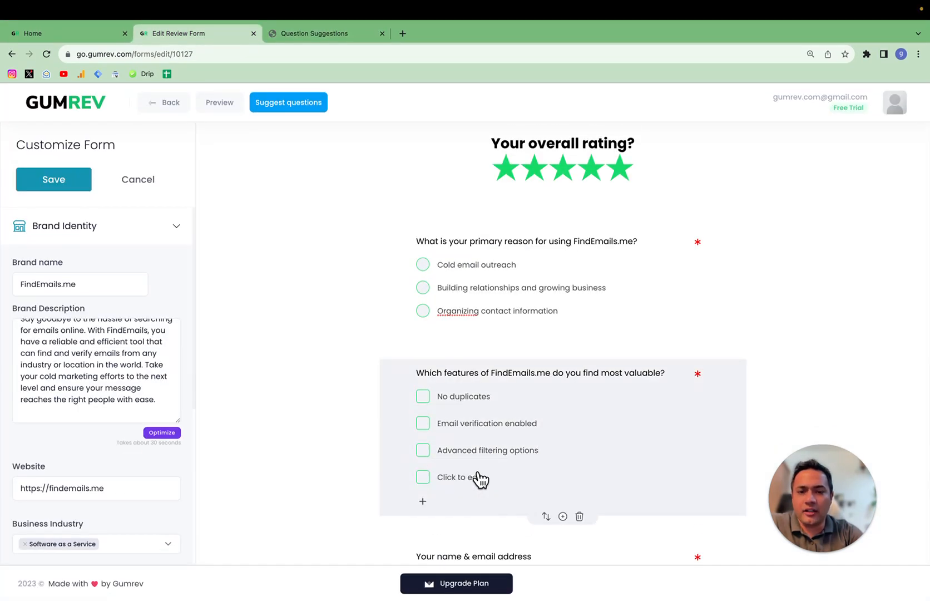
{"action": "left_click", "coordinate": [458, 480]}
{"action": "right_click", "coordinate": [460, 480]}
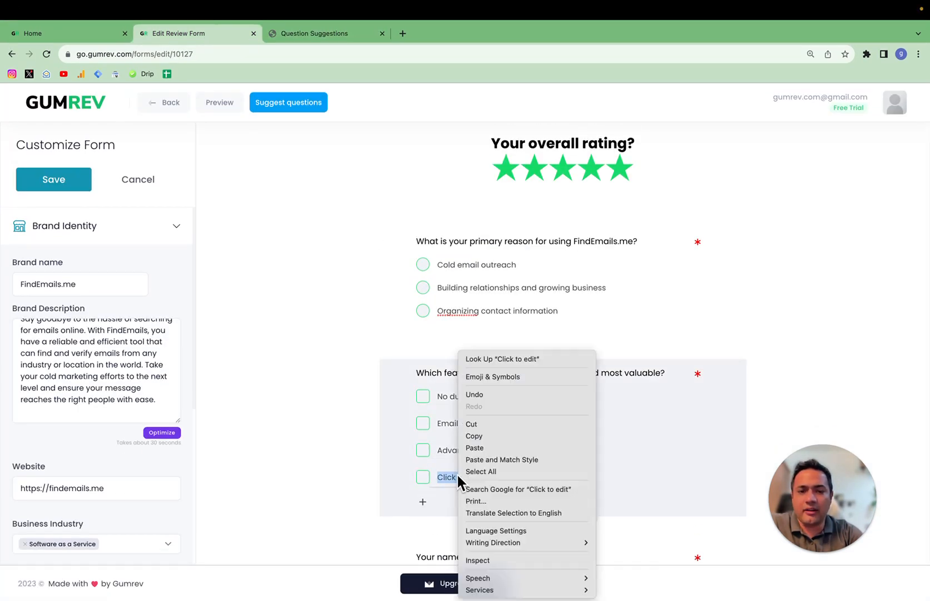
{"action": "left_click", "coordinate": [490, 457]}
- Add a fifth option to the multiple-select question with the suggested answer "Superfast delivery"
{"action": "left_click", "coordinate": [313, 31]}
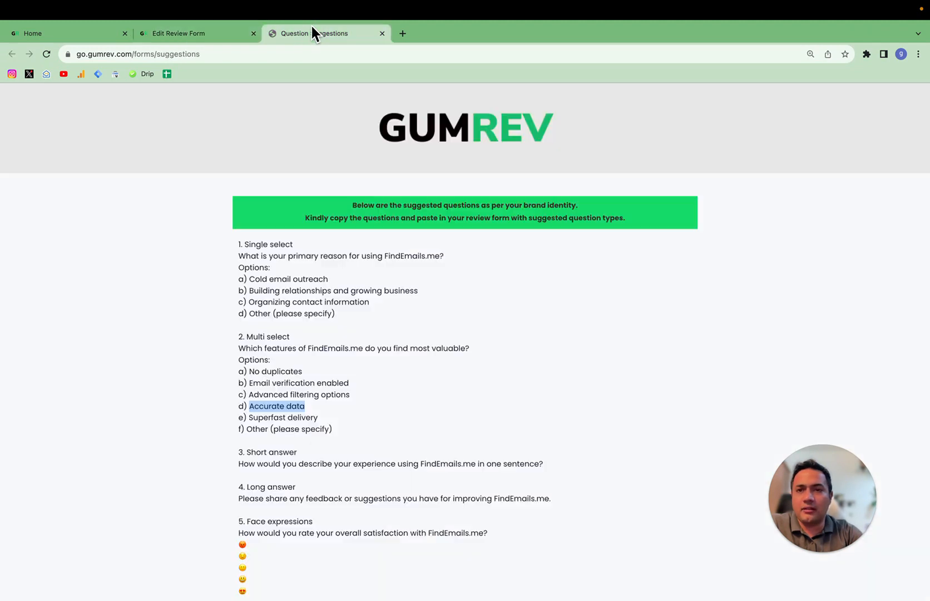
{"action": "left_click", "coordinate": [300, 416]}
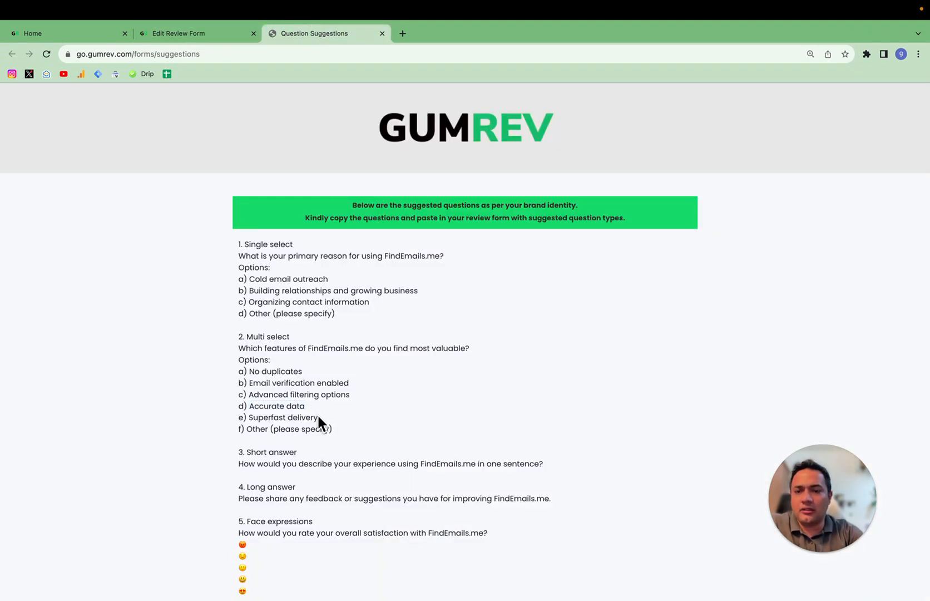
{"action": "left_click_drag", "start_coordinate": [318, 417], "coordinate": [249, 417]}
{"action": "key", "text": "super+c"}
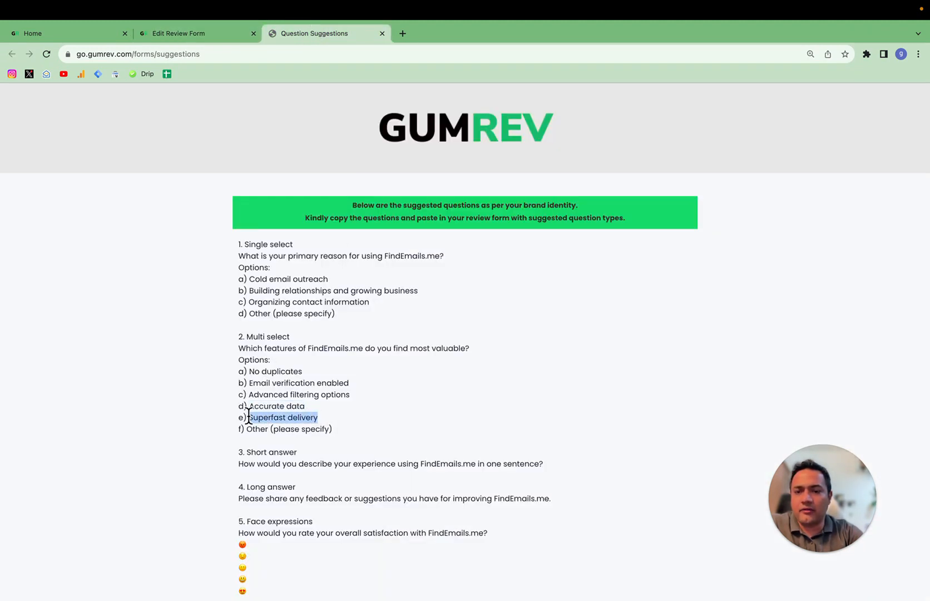
{"action": "left_click", "coordinate": [207, 35]}
{"action": "left_click", "coordinate": [423, 503]}
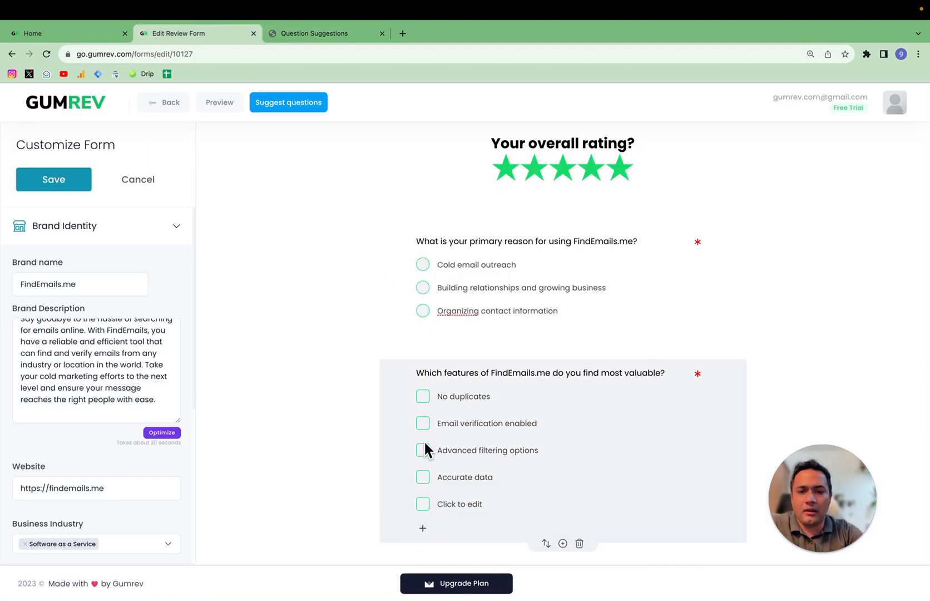
{"action": "scroll", "coordinate": [434, 423], "scroll_direction": "down", "scroll_amount": 4}
{"action": "triple_click", "coordinate": [460, 286]}
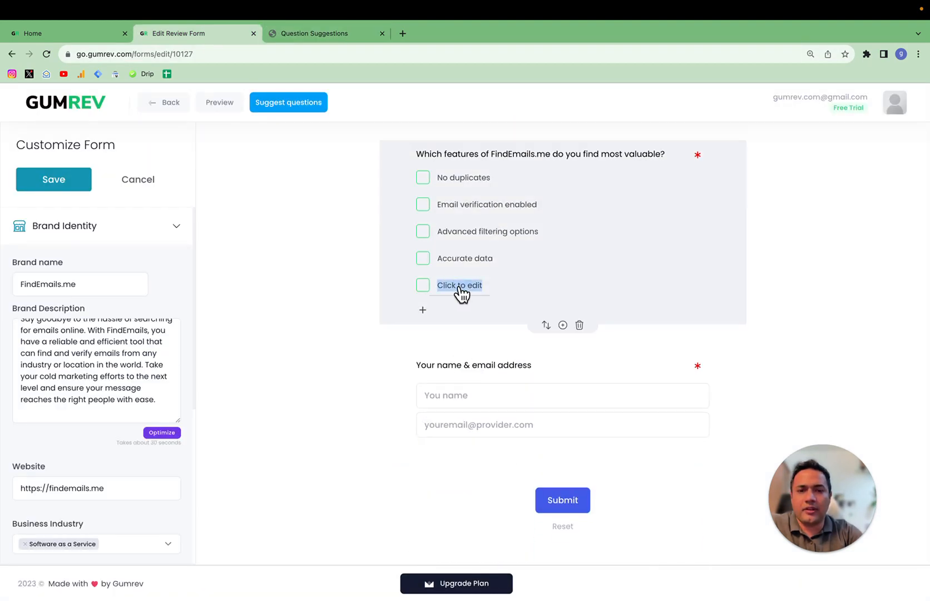
{"action": "right_click", "coordinate": [460, 286]}
{"action": "left_click", "coordinate": [492, 393]}
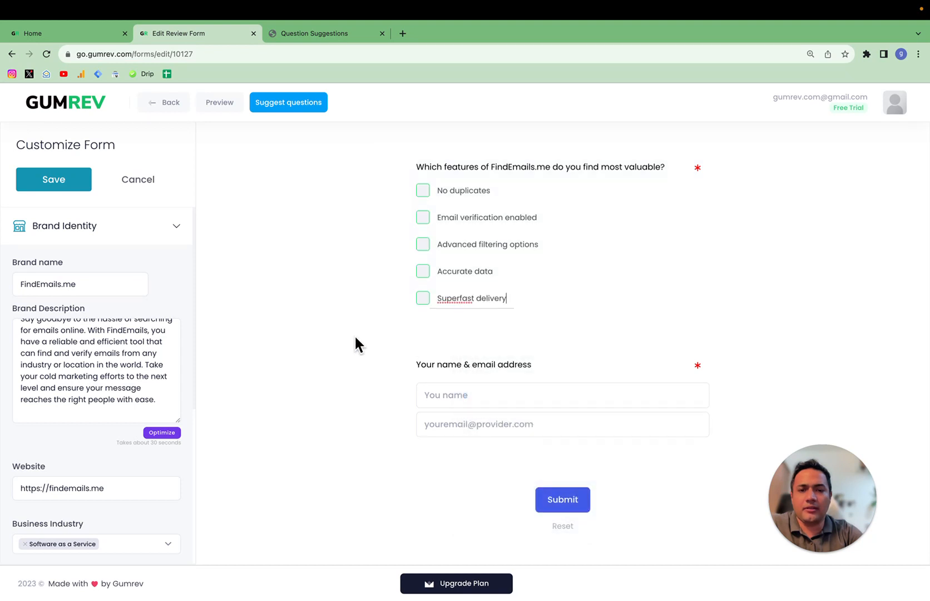
{"action": "scroll", "coordinate": [355, 335], "scroll_direction": "up", "scroll_amount": 3}
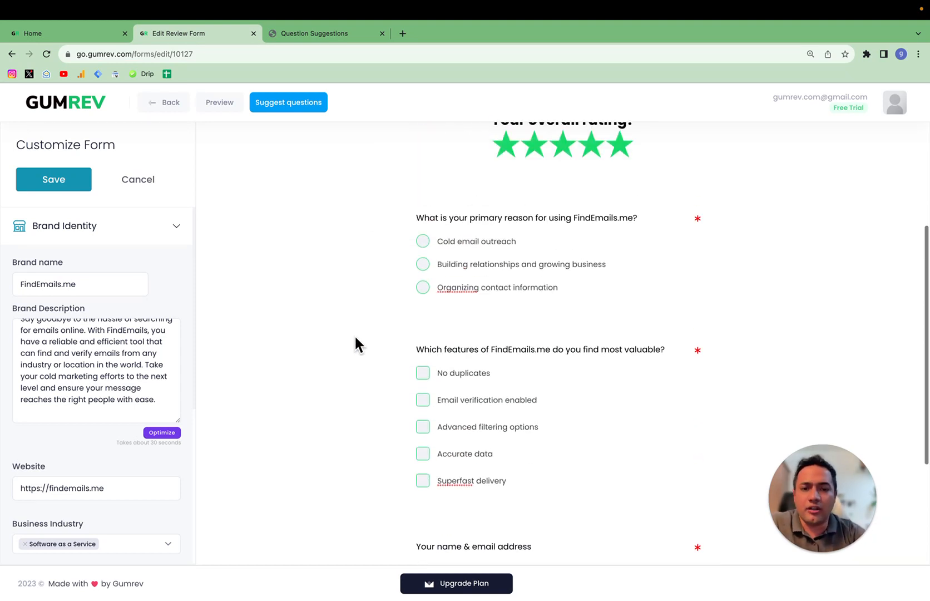
- Copy the suggested short-answer question "How would you describe your experience using FindEmails.me in one sentence?"
{"action": "left_click", "coordinate": [321, 34]}
{"action": "scroll", "coordinate": [323, 462], "scroll_direction": "down", "scroll_amount": 5}
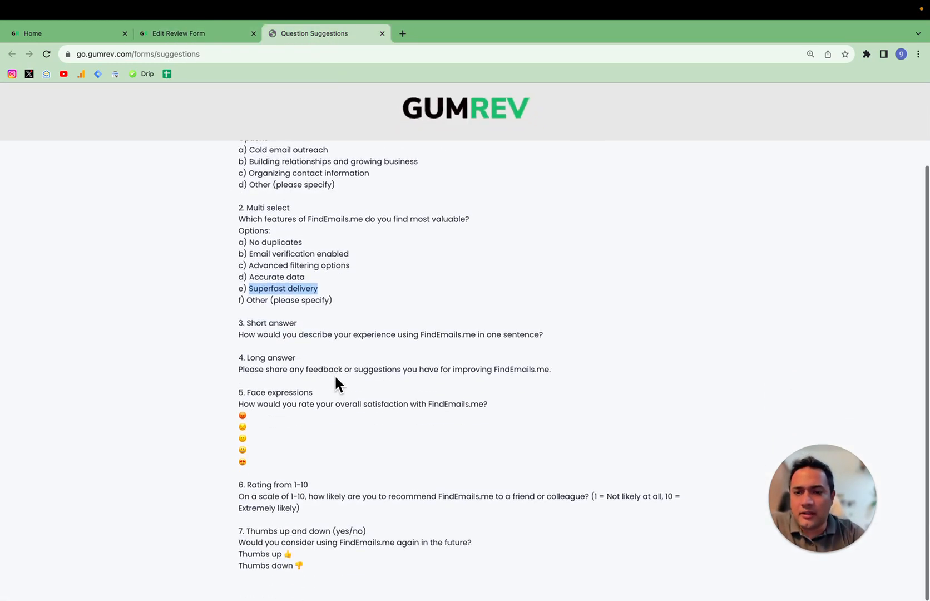
{"action": "triple_click", "coordinate": [254, 341]}
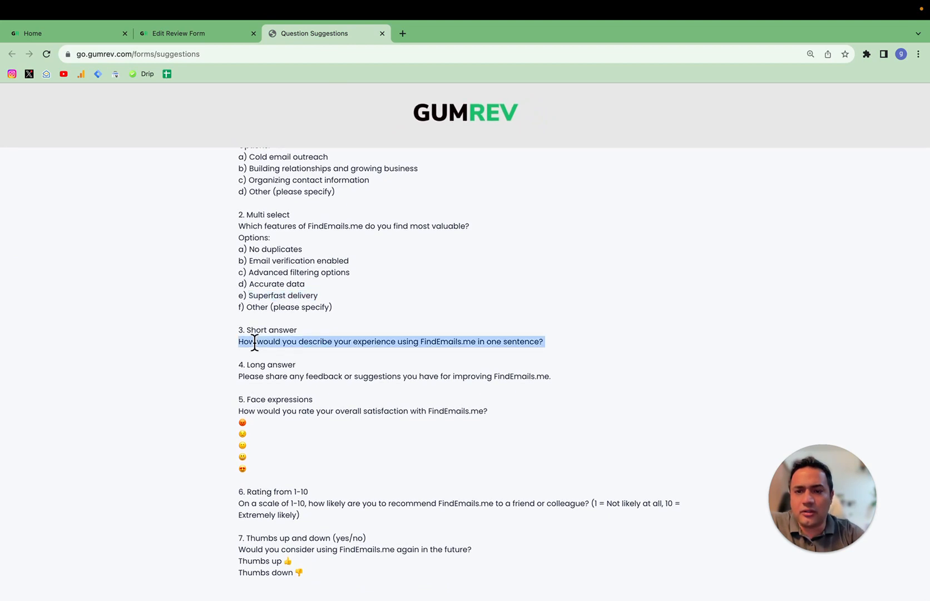
{"action": "right_click", "coordinate": [254, 341]}
{"action": "left_click", "coordinate": [255, 365]}
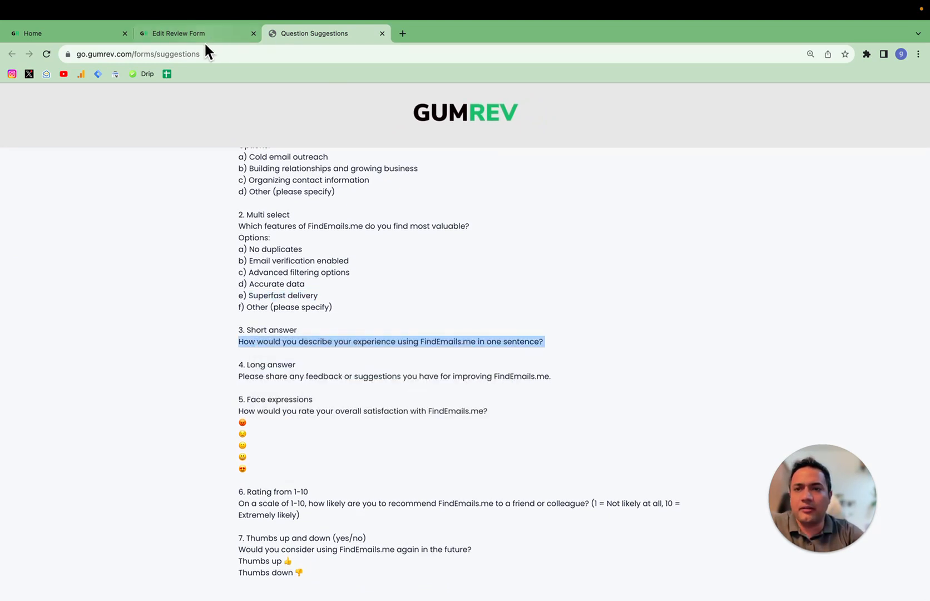
- Add a Short Text question to the review form below the multiple-select question
{"action": "left_click", "coordinate": [204, 39]}
{"action": "scroll", "coordinate": [462, 333], "scroll_direction": "down", "scroll_amount": 2}
{"action": "left_click", "coordinate": [560, 451]}
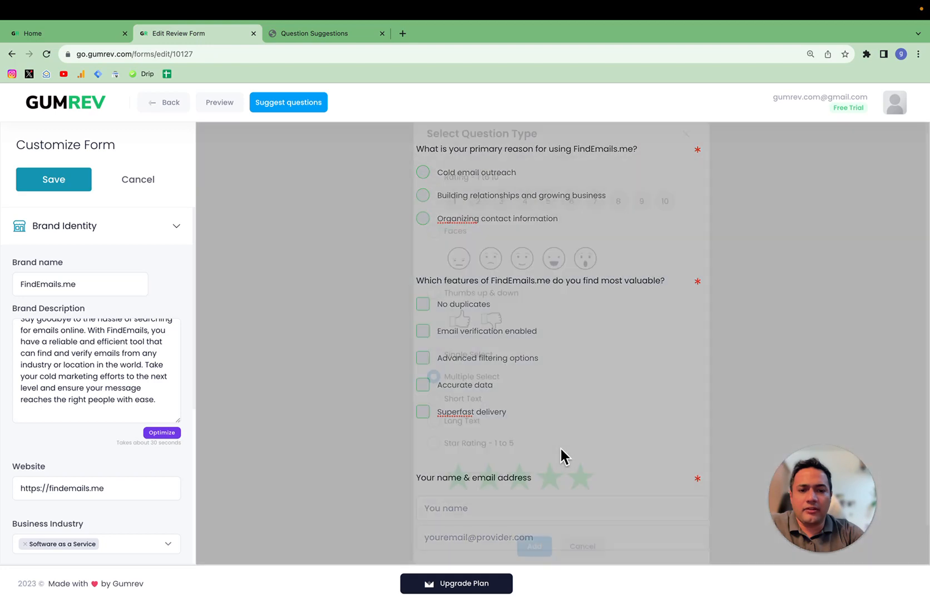
{"action": "left_click", "coordinate": [464, 425]}
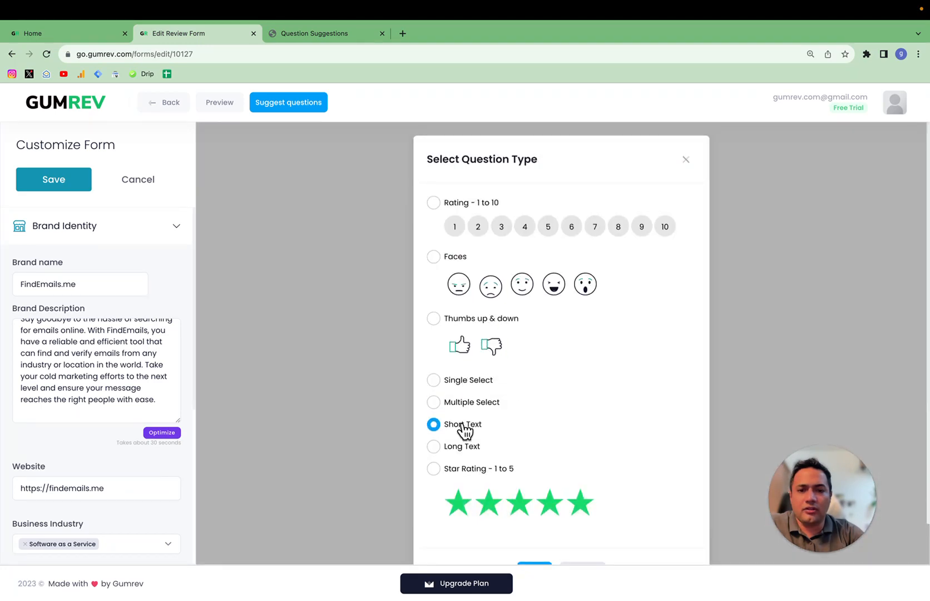
{"action": "scroll", "coordinate": [546, 537], "scroll_direction": "down", "scroll_amount": 1}
{"action": "left_click", "coordinate": [534, 531]}
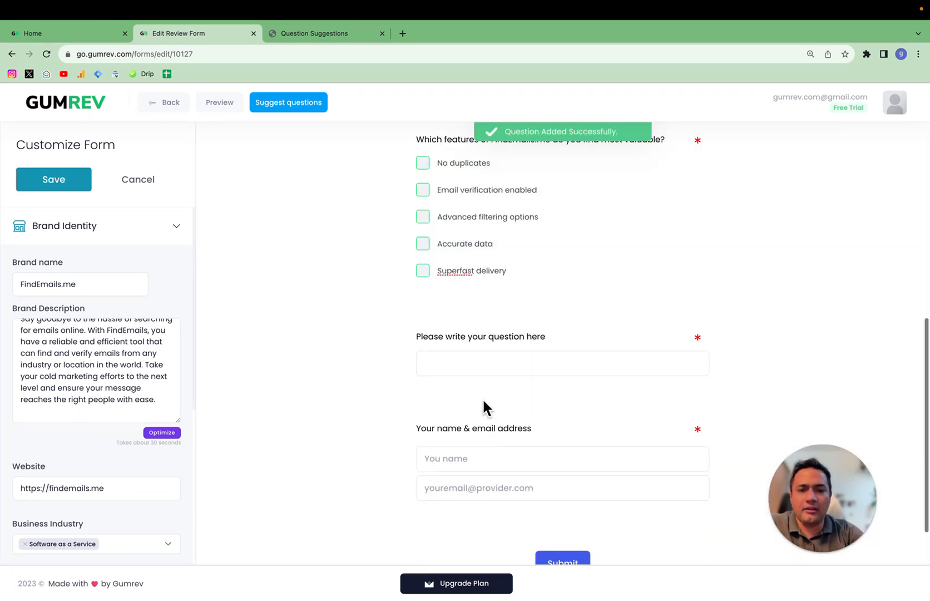
- Replace the short text question's placeholder title with "How would you describe your experience using FindEmails.me in one sentence?"
{"action": "left_click", "coordinate": [478, 337]}
{"action": "right_click", "coordinate": [479, 338]}
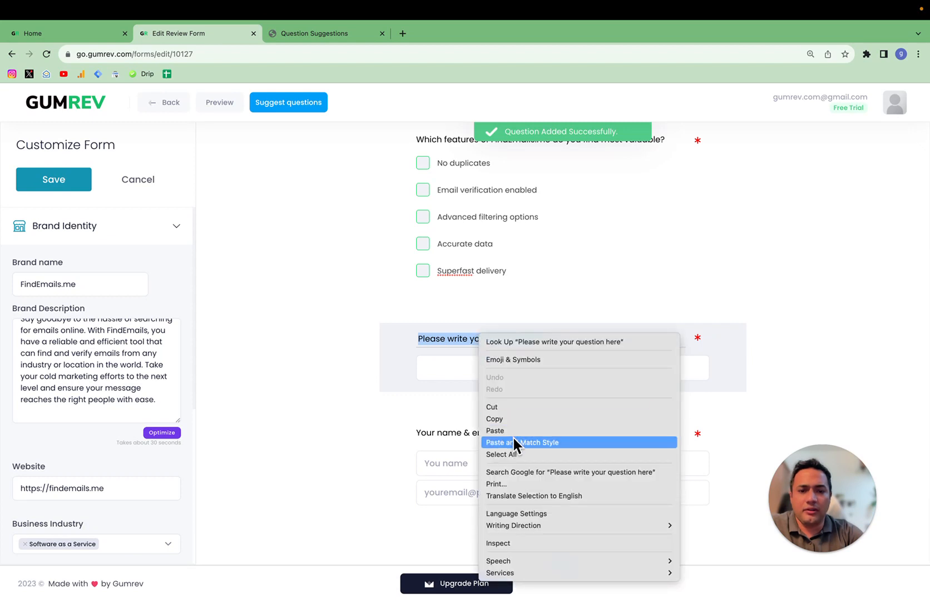
{"action": "left_click", "coordinate": [514, 441]}
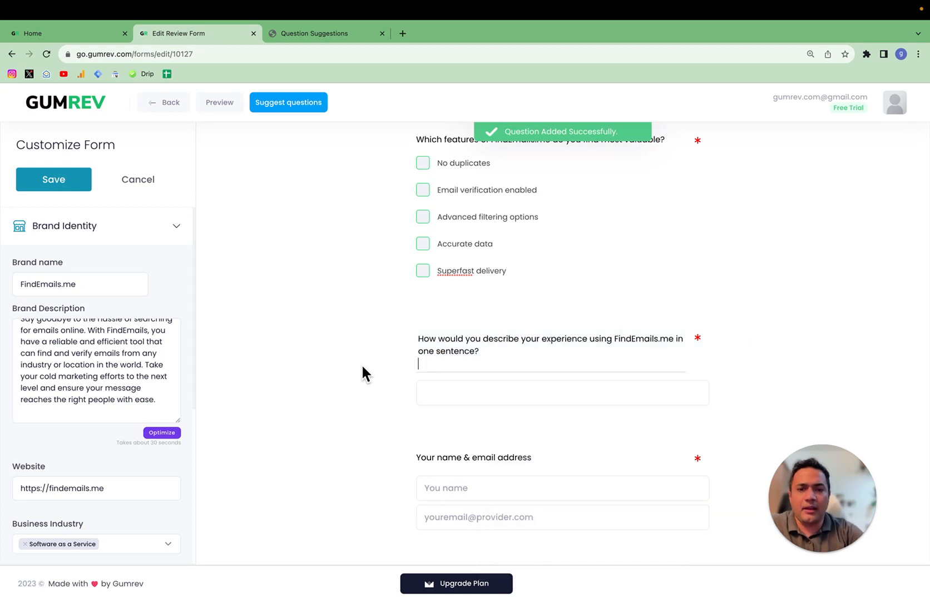
- Copy the suggested face-expressions question about overall satisfaction and add a Faces question below the short text question
{"action": "left_click", "coordinate": [293, 49]}
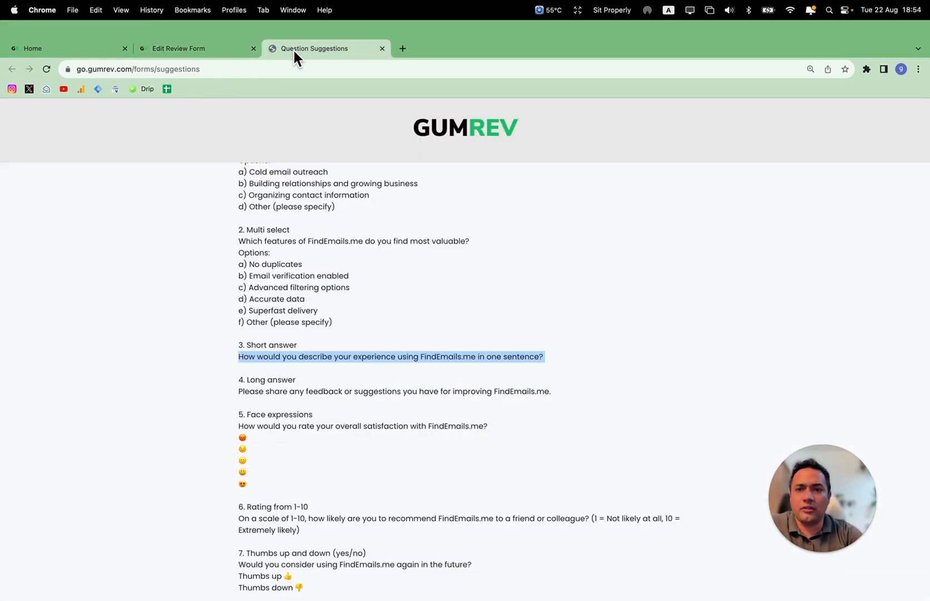
{"action": "left_click", "coordinate": [299, 366]}
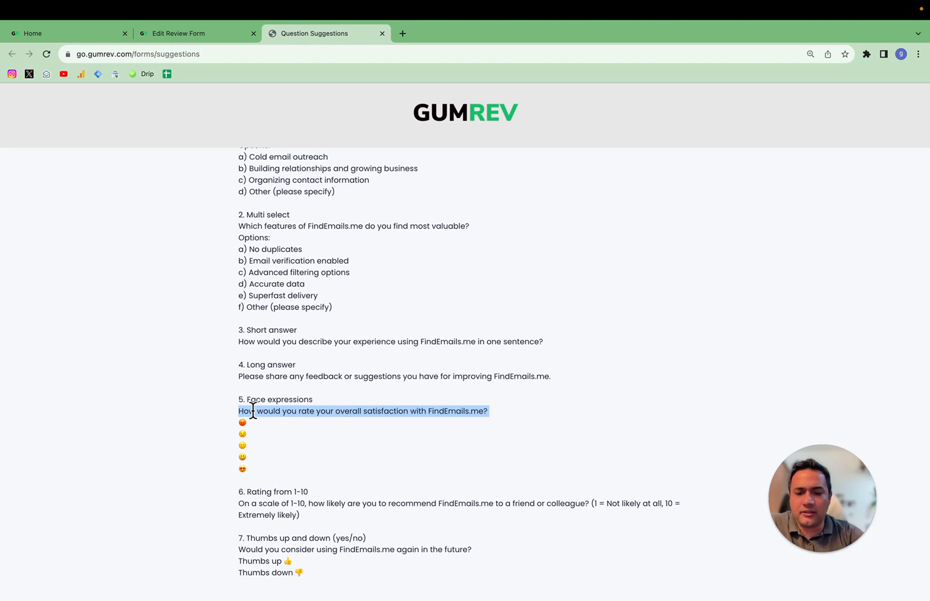
{"action": "left_click", "coordinate": [209, 31]}
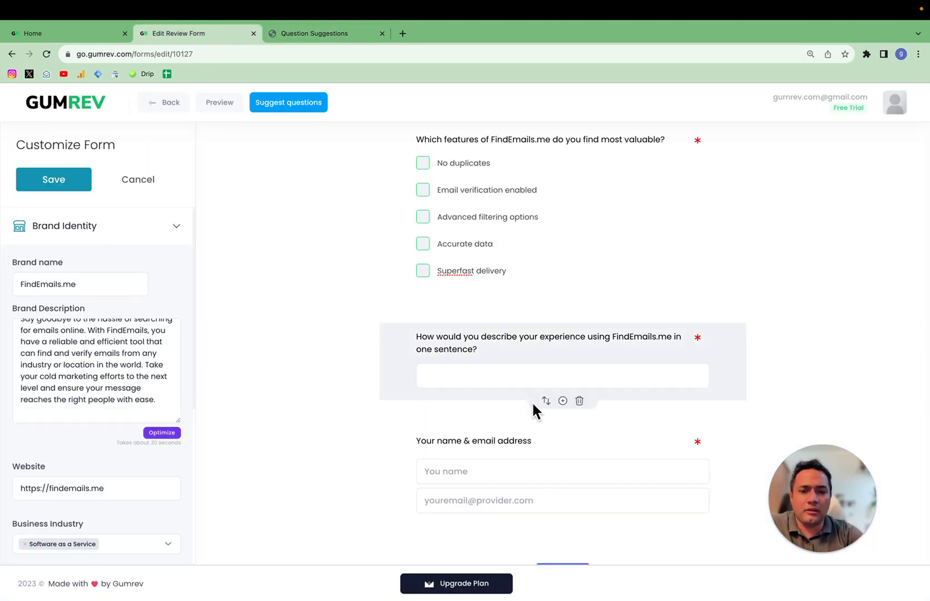
{"action": "left_click", "coordinate": [563, 400]}
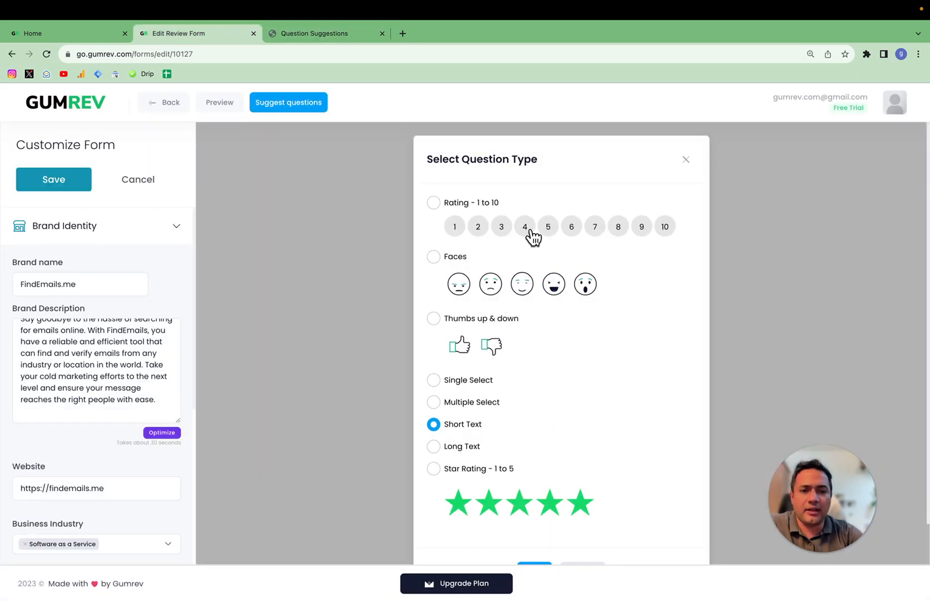
{"action": "left_click", "coordinate": [440, 257]}
{"action": "scroll", "coordinate": [603, 473], "scroll_direction": "down", "scroll_amount": 1}
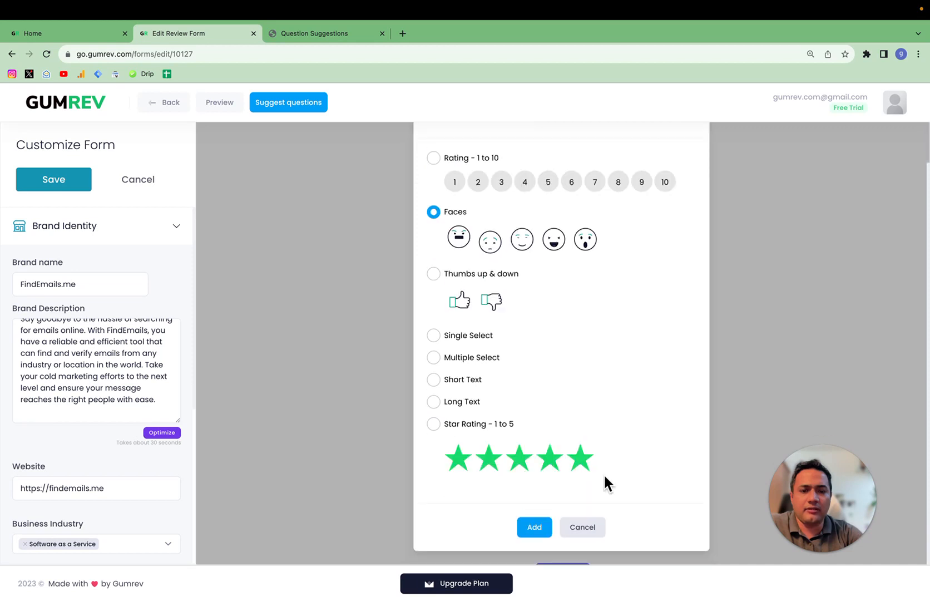
{"action": "left_click", "coordinate": [535, 527]}
- Set the faces question's title to "How would you rate your overall satisfaction with FindEmails.me?" without the trailing empty line
{"action": "triple_click", "coordinate": [492, 443]}
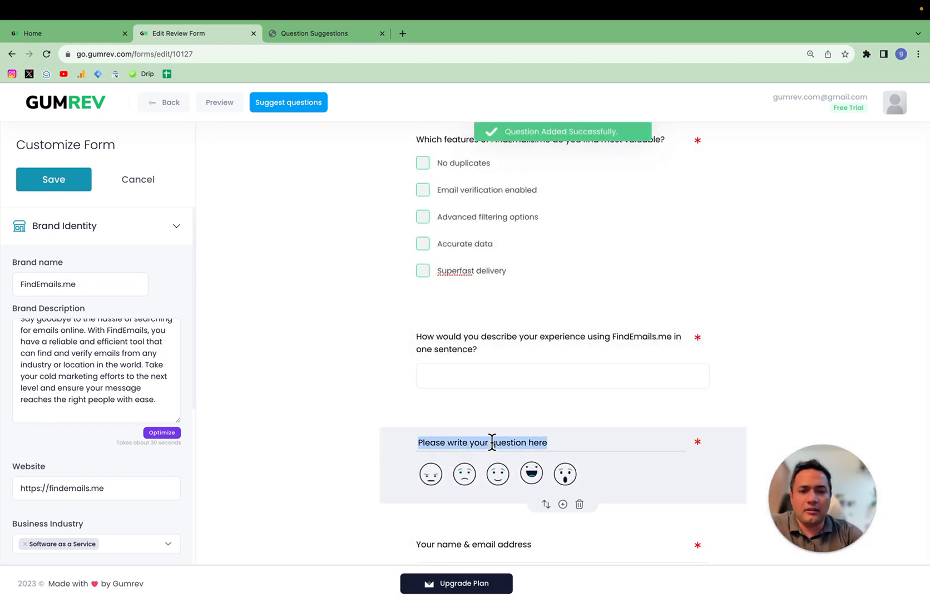
{"action": "right_click", "coordinate": [492, 442]}
{"action": "left_click", "coordinate": [533, 459]}
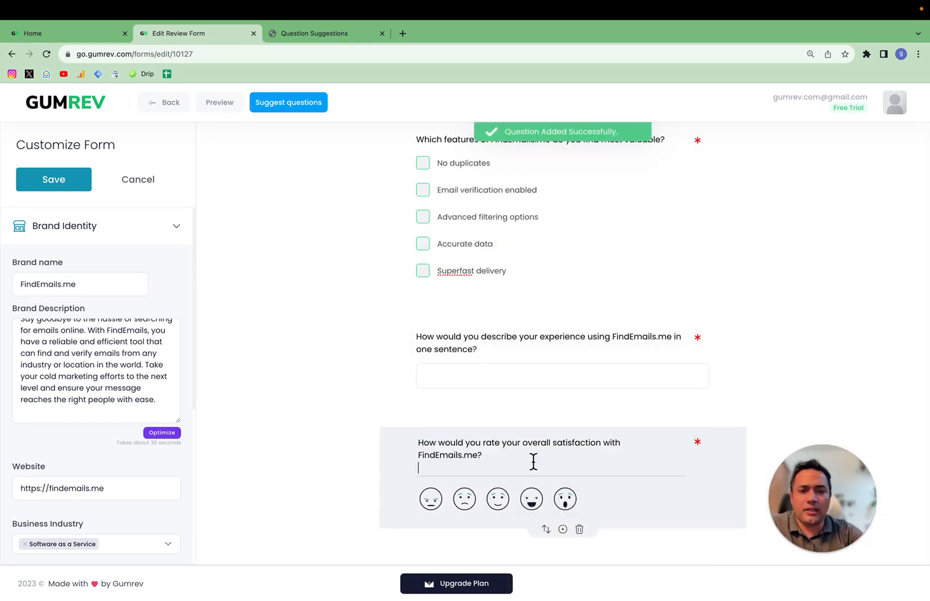
{"action": "key", "text": "BackSpace"}
{"action": "left_click", "coordinate": [299, 424]}
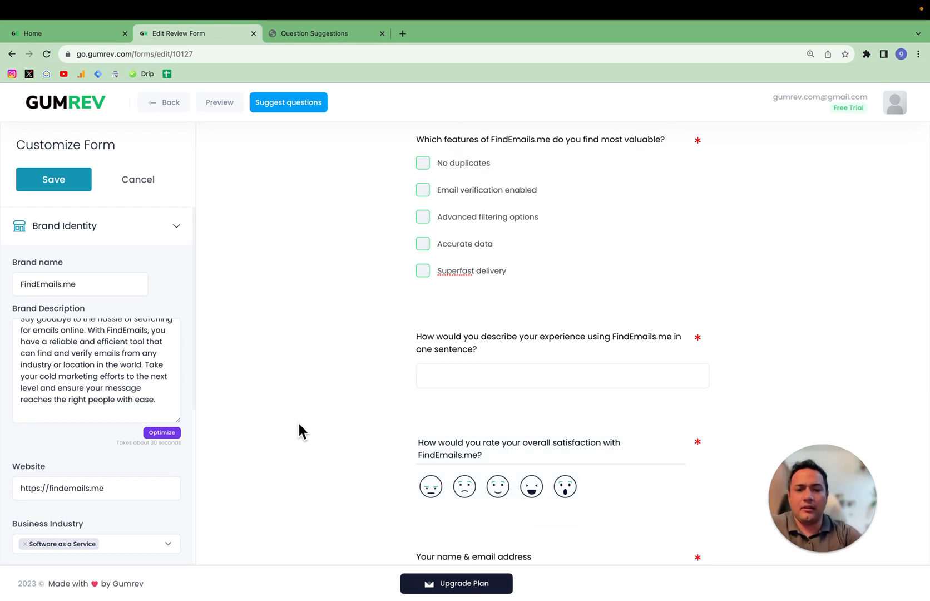
- Move the faces satisfaction question above the multiple-select question about the most valuable features
{"action": "scroll", "coordinate": [308, 462], "scroll_direction": "down", "scroll_amount": 1}
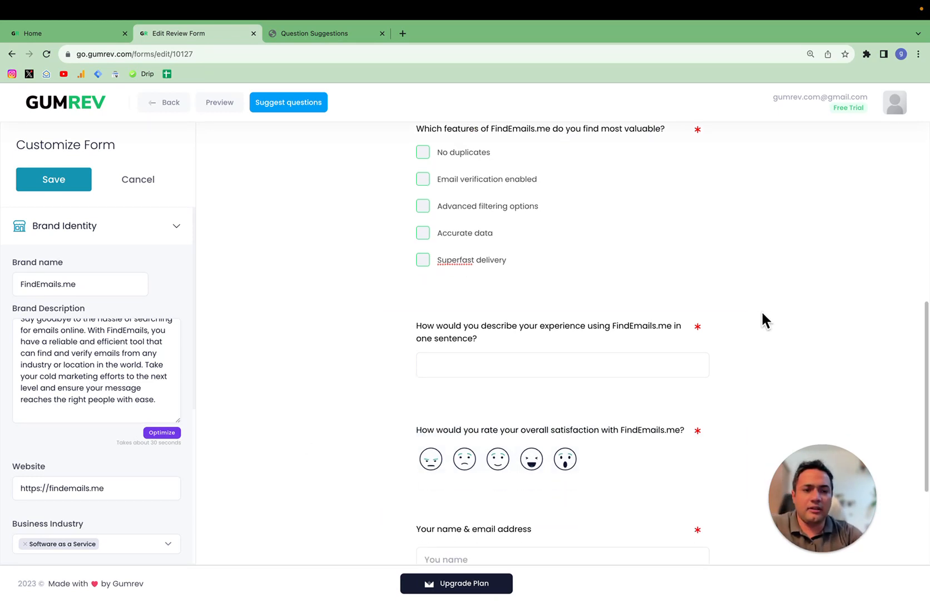
{"action": "mouse_move", "coordinate": [565, 441]}
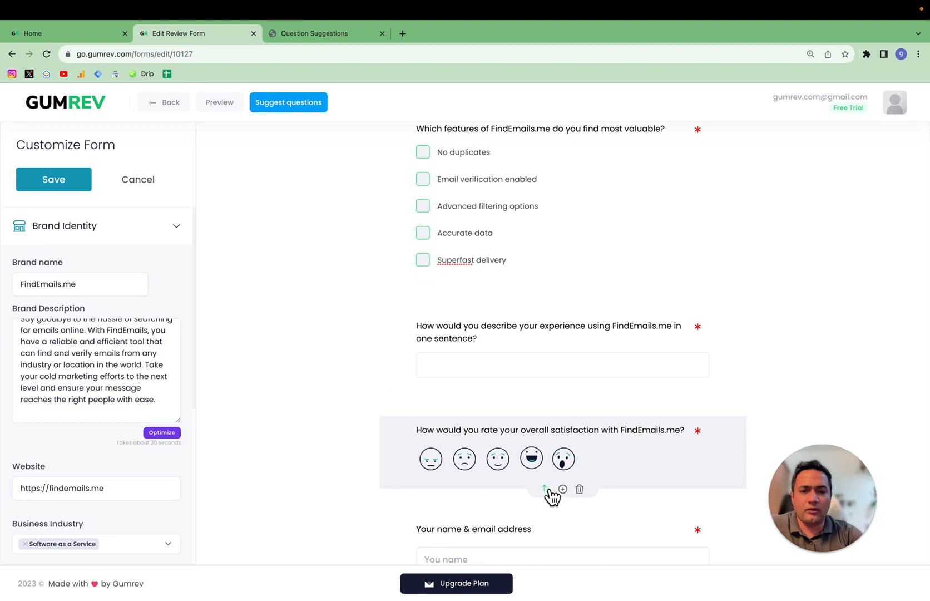
{"action": "left_click_drag", "start_coordinate": [548, 490], "coordinate": [551, 236]}
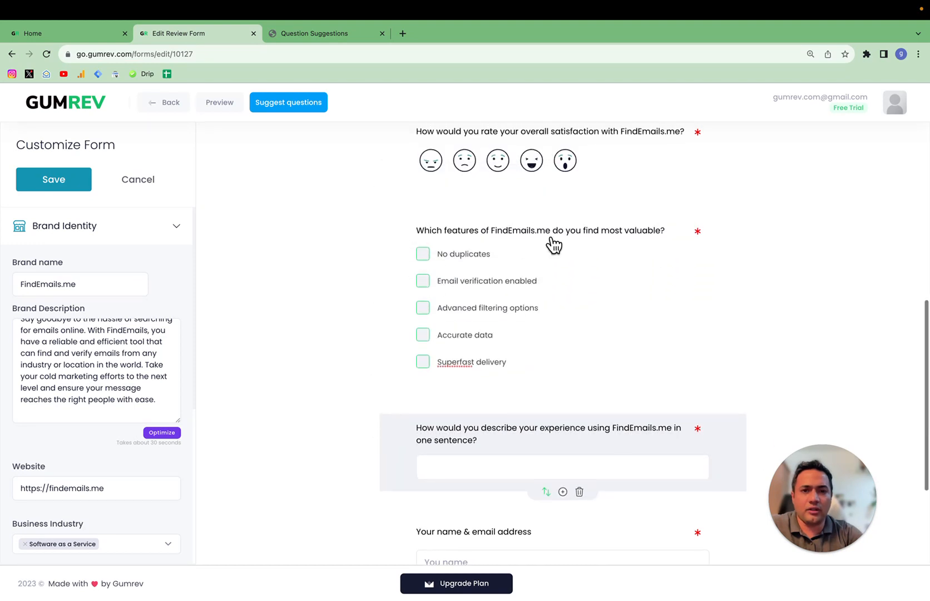
{"action": "scroll", "coordinate": [554, 244], "scroll_direction": "up", "scroll_amount": 5}
- Copy the full text of the suggested 1-10 rating question about recommending FindEmails.me to a friend or colleague
{"action": "left_click", "coordinate": [319, 42]}
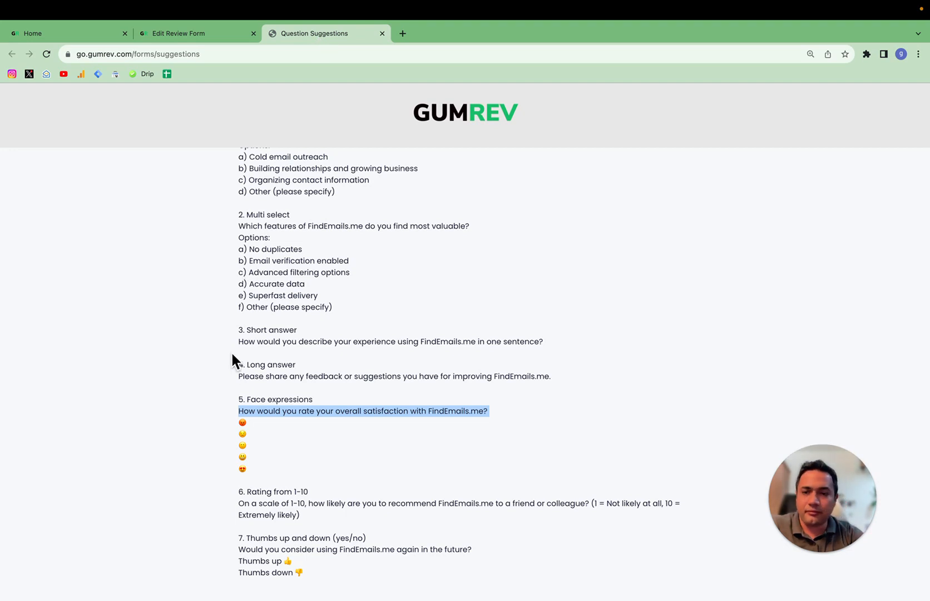
{"action": "left_click", "coordinate": [315, 491]}
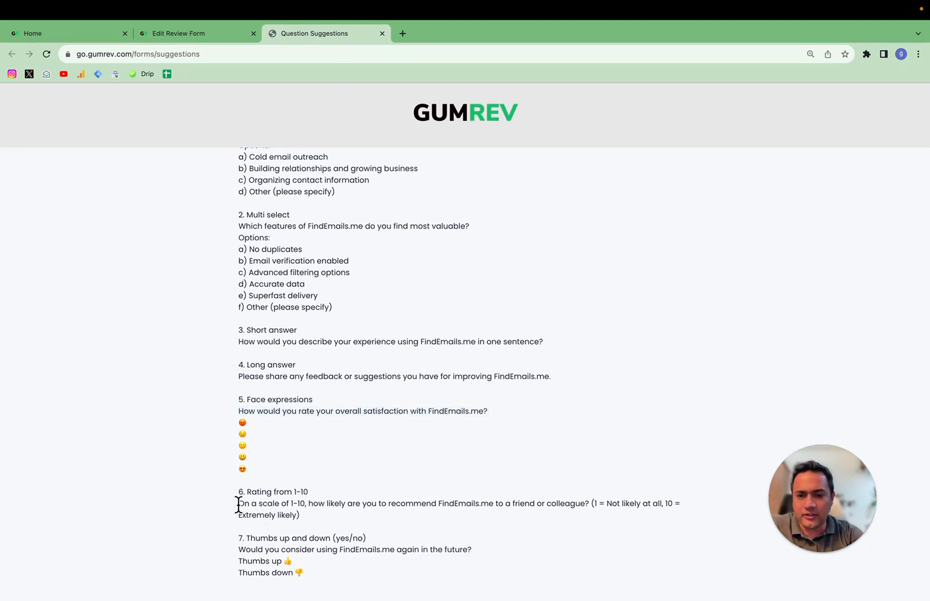
{"action": "left_click_drag", "start_coordinate": [238, 504], "coordinate": [589, 512]}
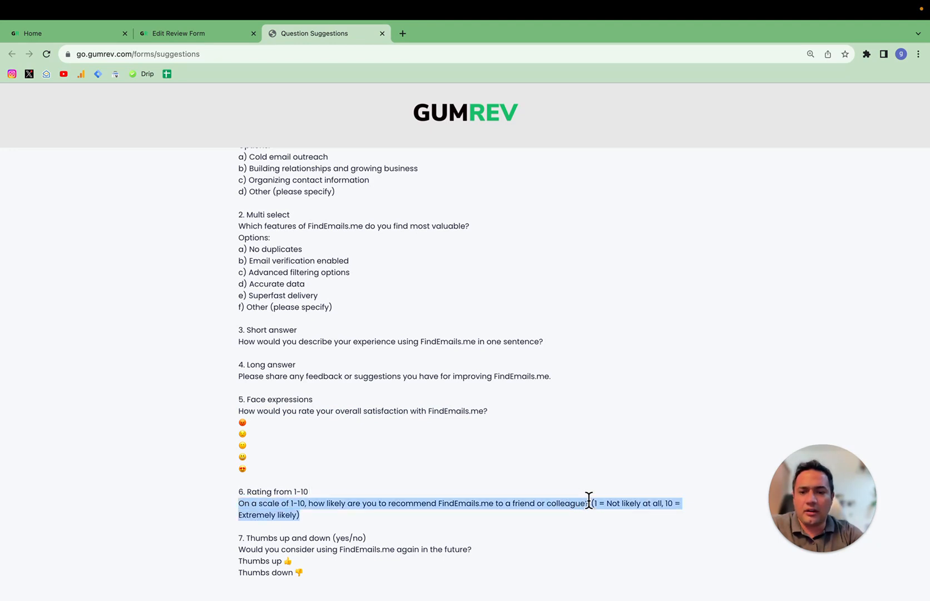
- Add a "Rating - 1 to 10" question below the short text question in the review form
{"action": "left_click", "coordinate": [233, 28]}
{"action": "scroll", "coordinate": [432, 428], "scroll_direction": "down", "scroll_amount": 7}
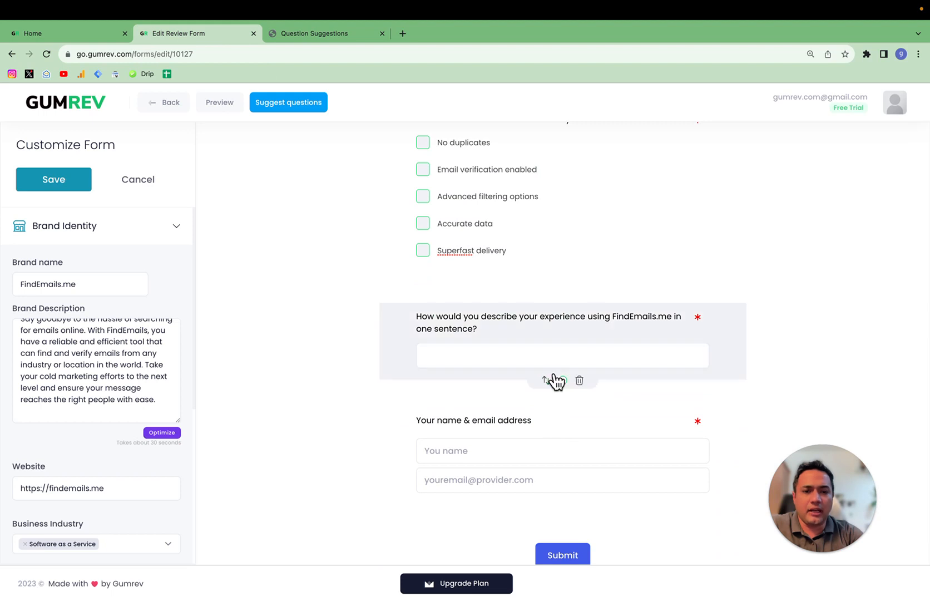
{"action": "left_click", "coordinate": [564, 381]}
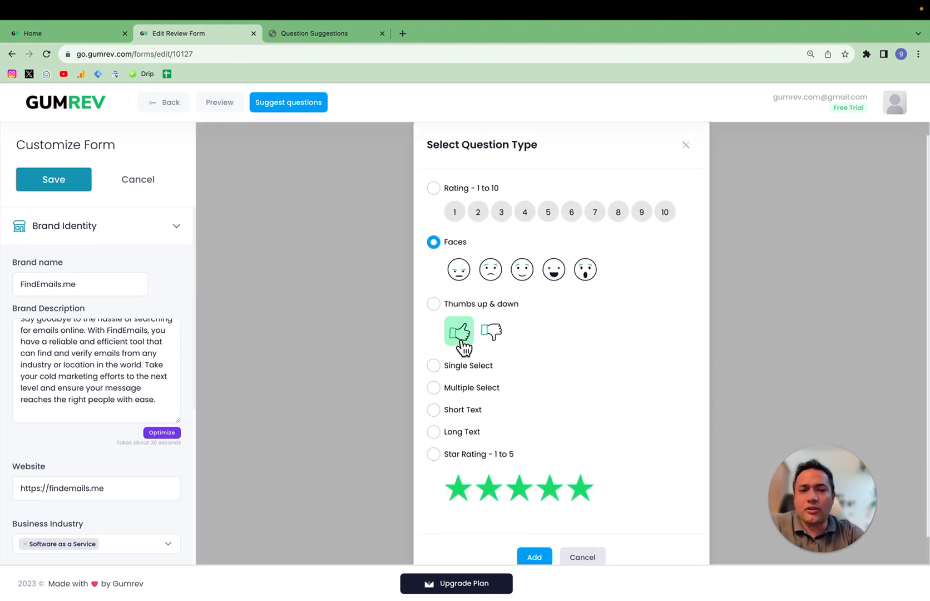
{"action": "left_click", "coordinate": [453, 194]}
{"action": "scroll", "coordinate": [570, 306], "scroll_direction": "down", "scroll_amount": 1}
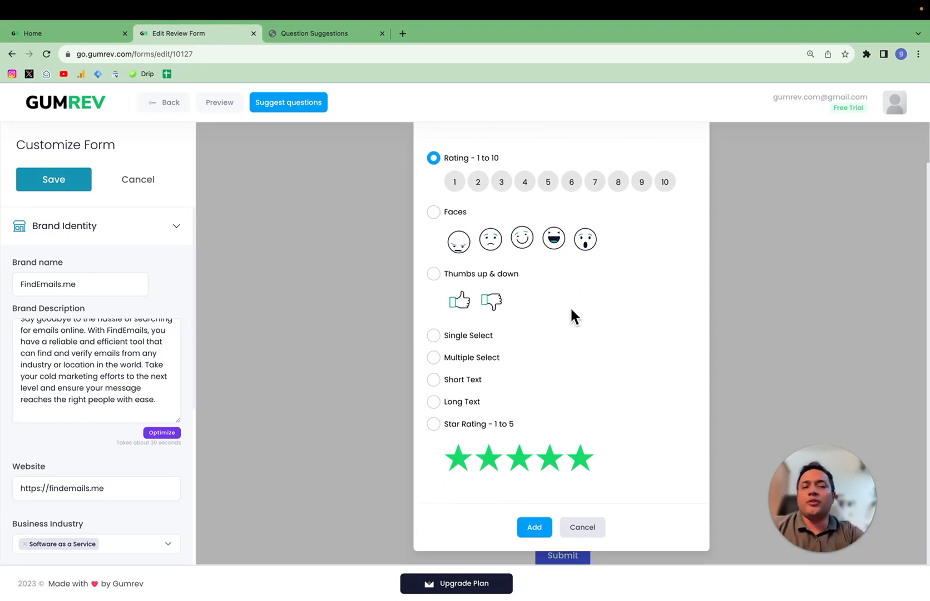
{"action": "left_click", "coordinate": [535, 525]}
- Replace the new rating question's placeholder title with the copied question about recommending FindEmails.me, matching the form's text style
{"action": "triple_click", "coordinate": [517, 422]}
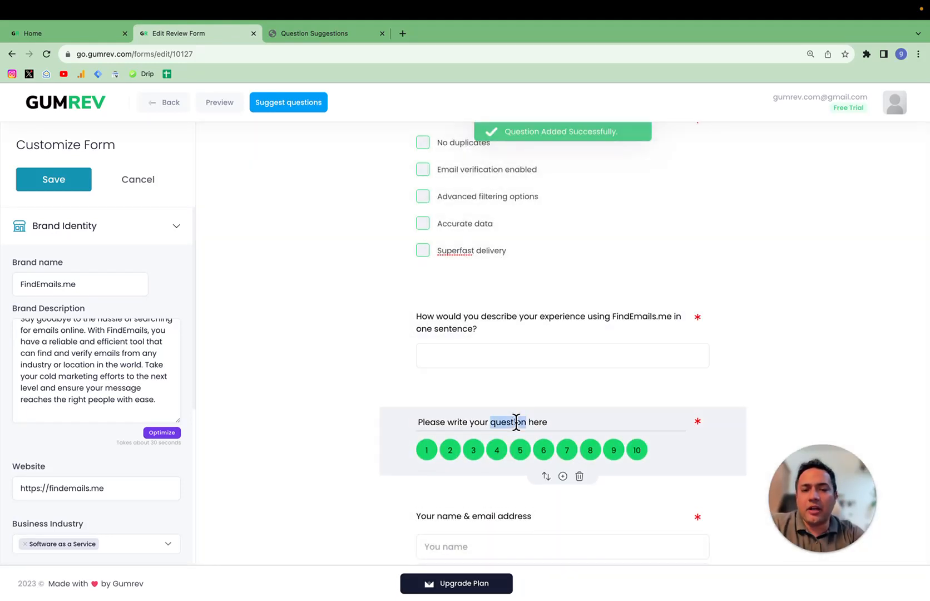
{"action": "right_click", "coordinate": [516, 422]}
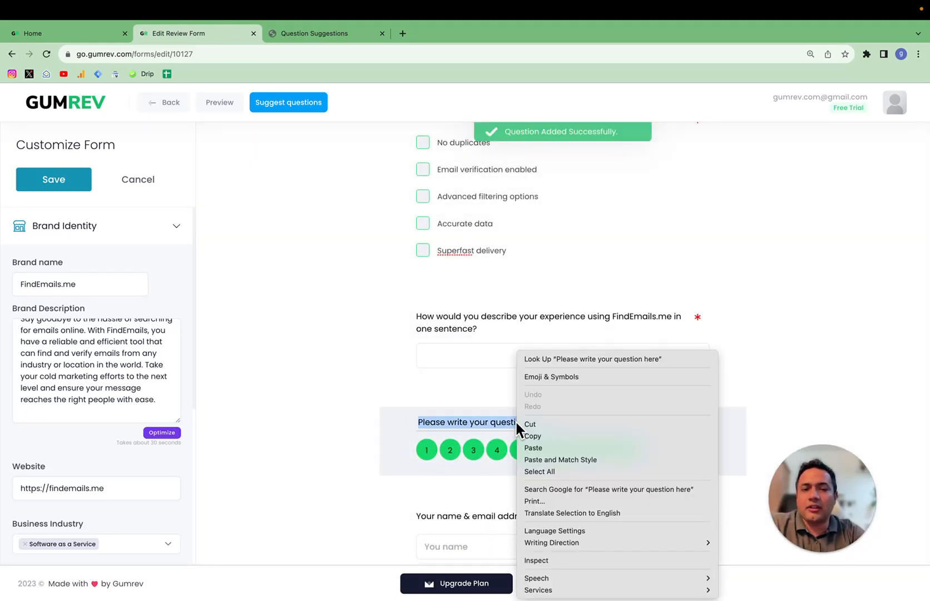
{"action": "left_click", "coordinate": [569, 460]}
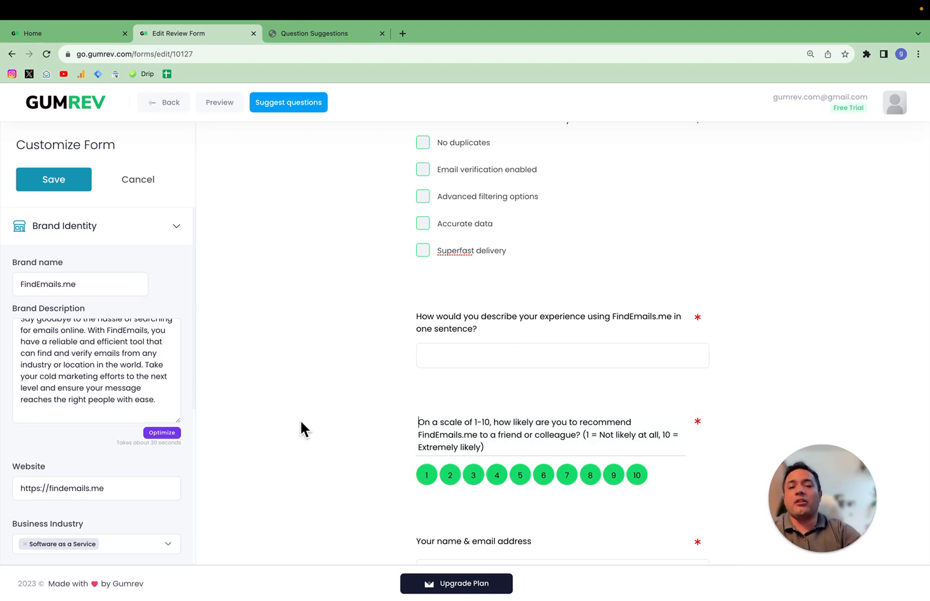
{"action": "scroll", "coordinate": [299, 418], "scroll_direction": "down", "scroll_amount": 3}
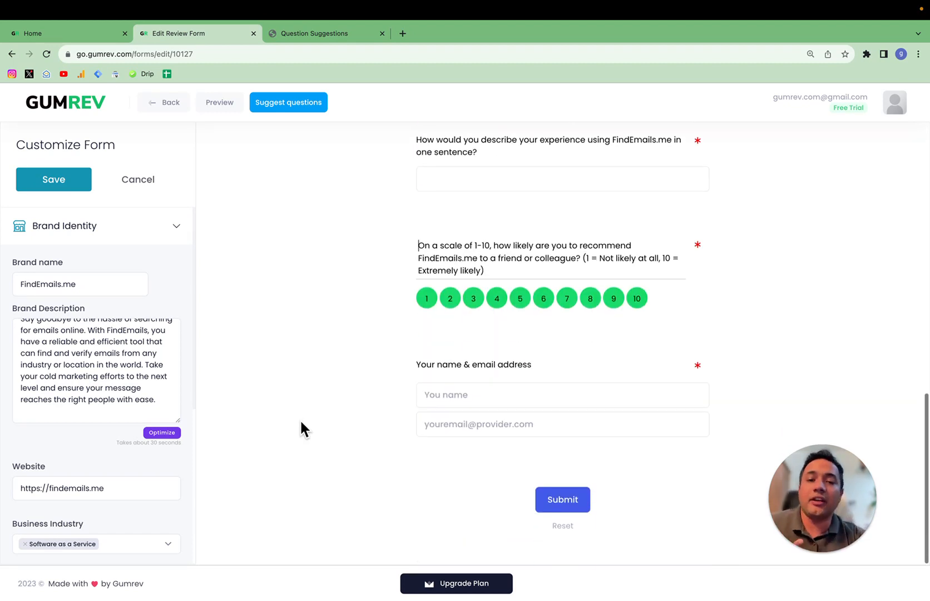
- Review the suggested thumbs up and down question, and close the question suggestions page
{"action": "left_click", "coordinate": [326, 37]}
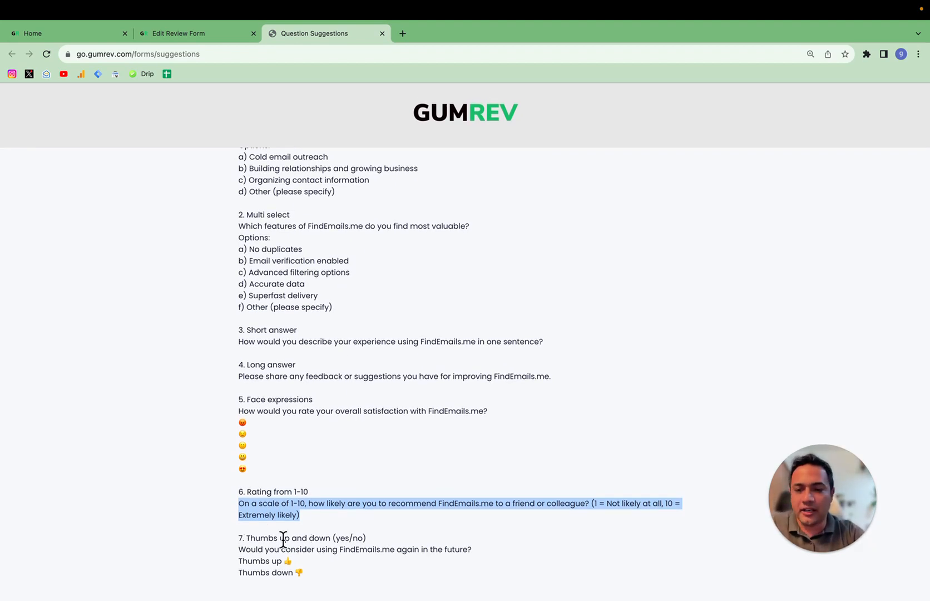
{"action": "triple_click", "coordinate": [371, 537]}
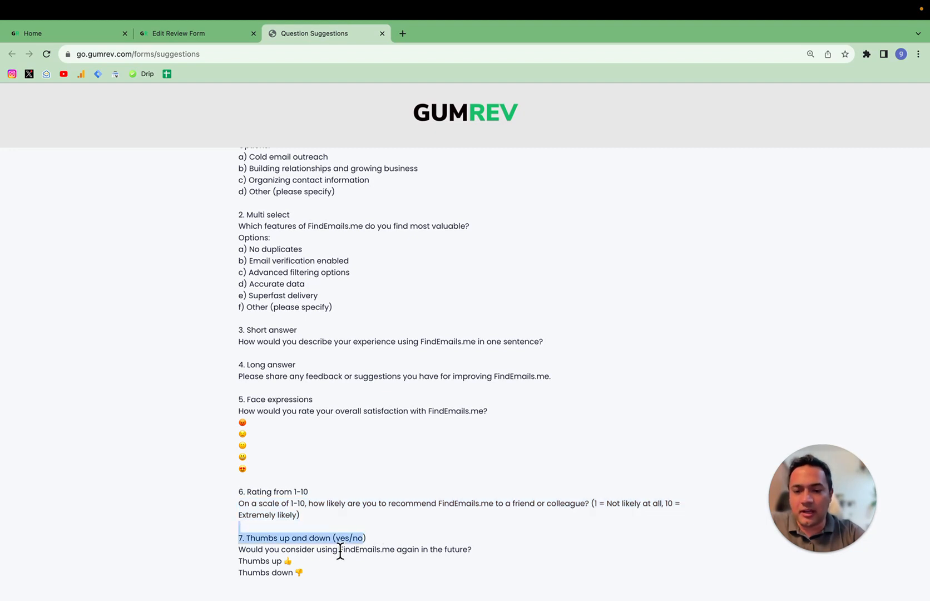
{"action": "triple_click", "coordinate": [340, 549]}
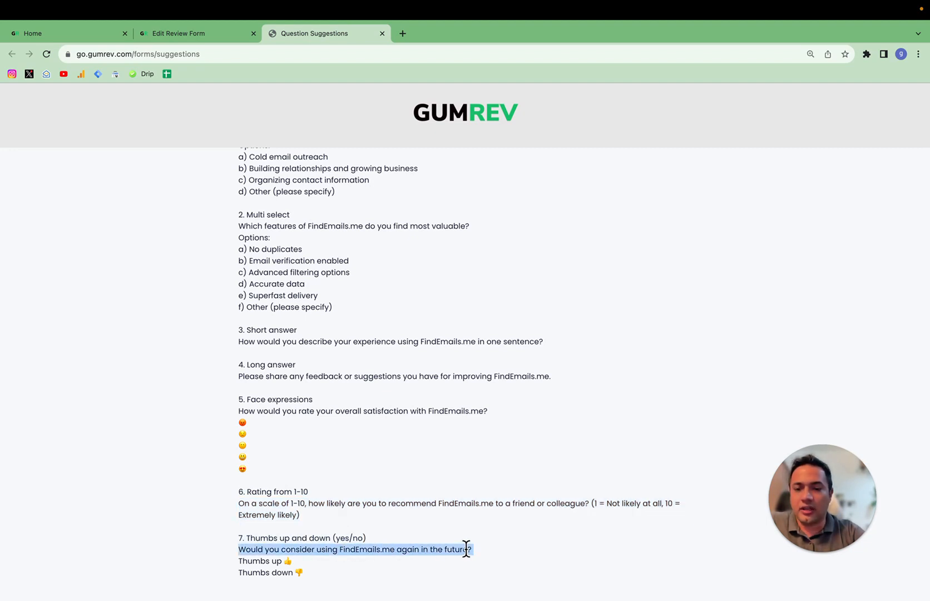
{"action": "left_click", "coordinate": [398, 505]}
{"action": "scroll", "coordinate": [399, 508], "scroll_direction": "up", "scroll_amount": 5}
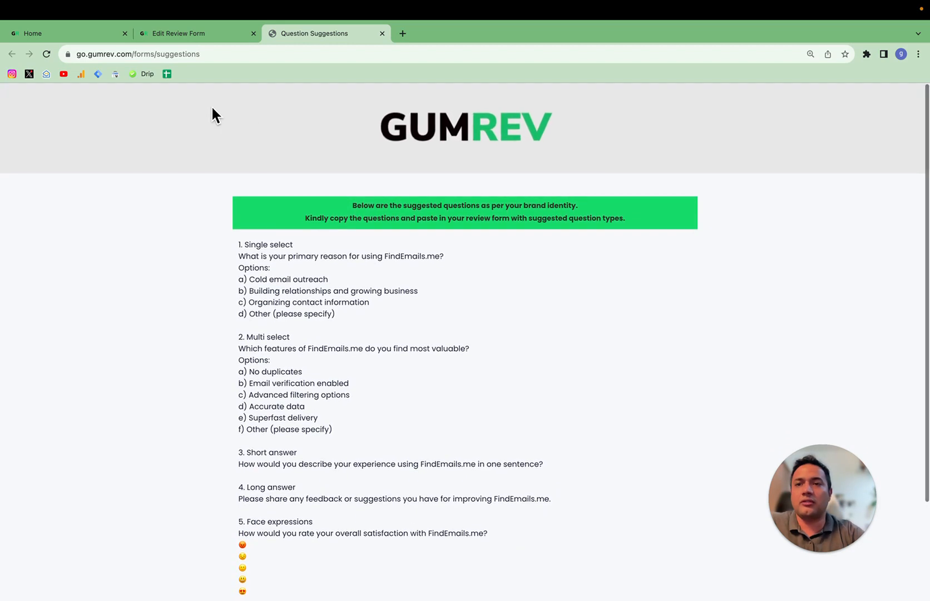
{"action": "left_click", "coordinate": [381, 33]}
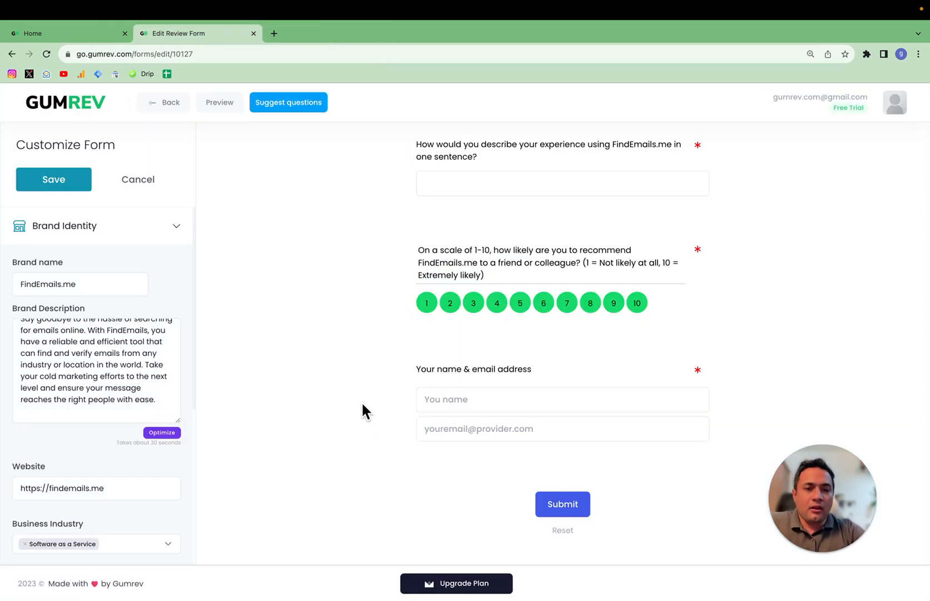
- Add a "Thumbs up & down" question below the 1-10 rating question
{"action": "scroll", "coordinate": [363, 407], "scroll_direction": "up", "scroll_amount": 5}
{"action": "scroll", "coordinate": [362, 411], "scroll_direction": "down", "scroll_amount": 6}
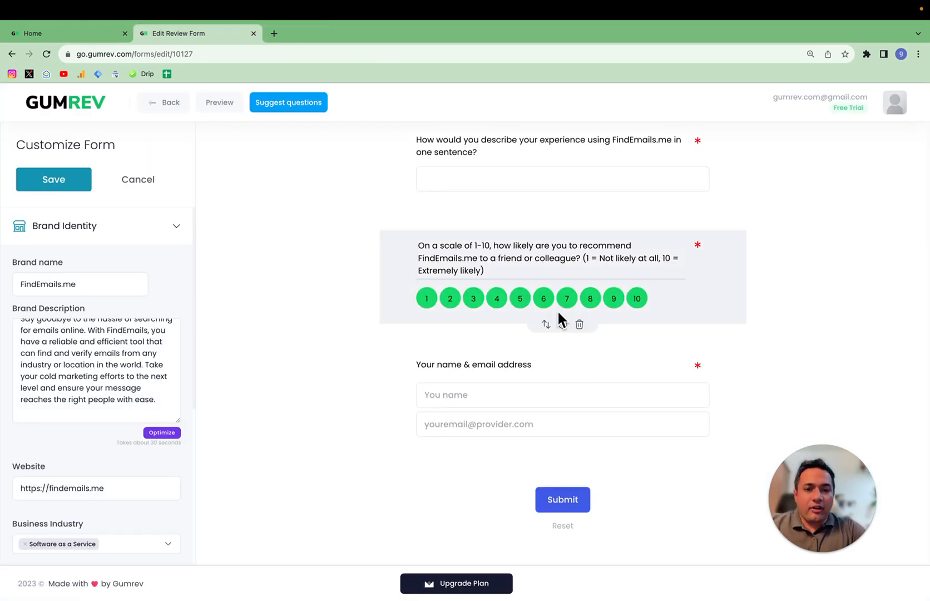
{"action": "left_click", "coordinate": [563, 324]}
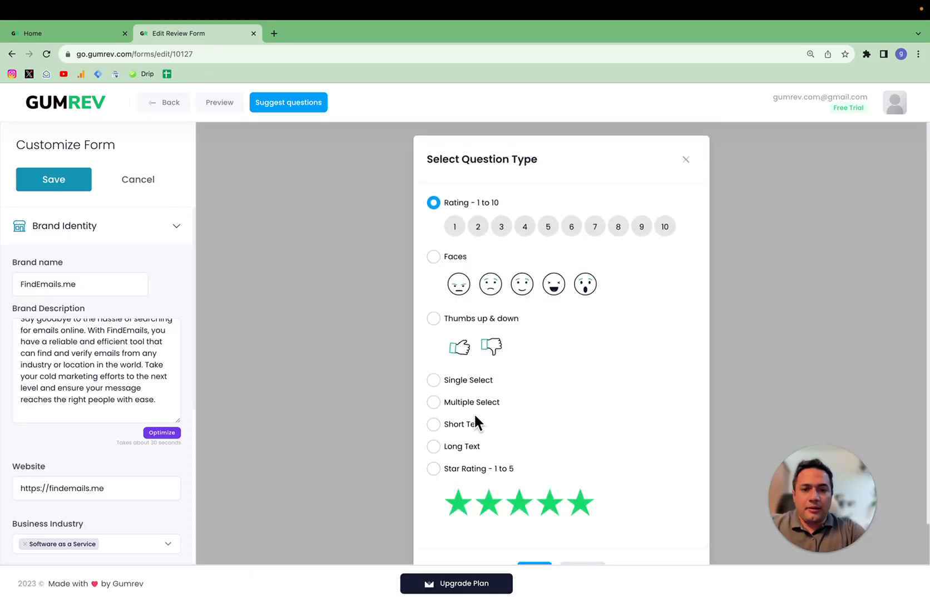
{"action": "left_click", "coordinate": [460, 322]}
{"action": "scroll", "coordinate": [533, 335], "scroll_direction": "down", "scroll_amount": 3}
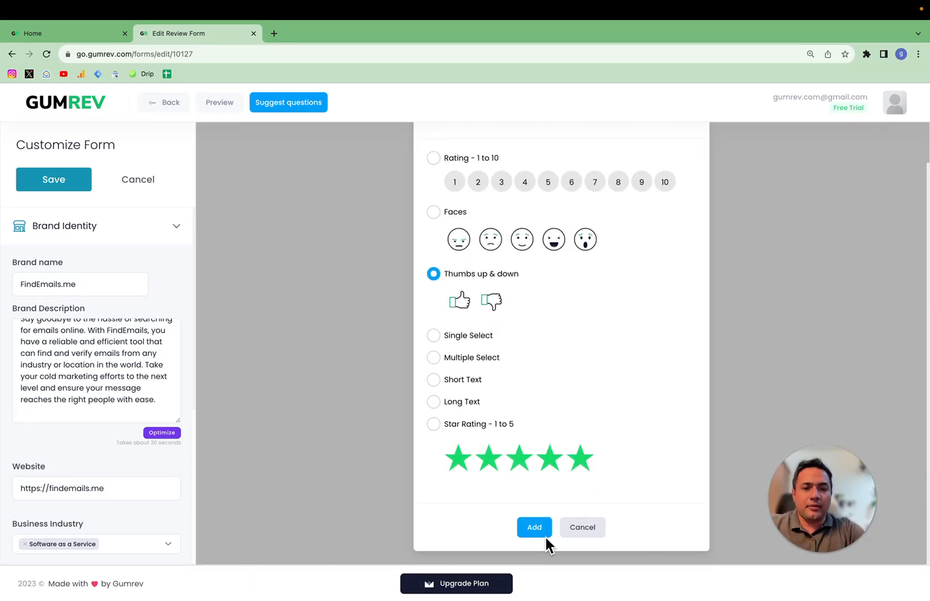
{"action": "left_click", "coordinate": [539, 532]}
- Title the thumbs question "Was the support provided on FindEmails.me by … good?", inserting the support person's first name
{"action": "triple_click", "coordinate": [467, 363]}
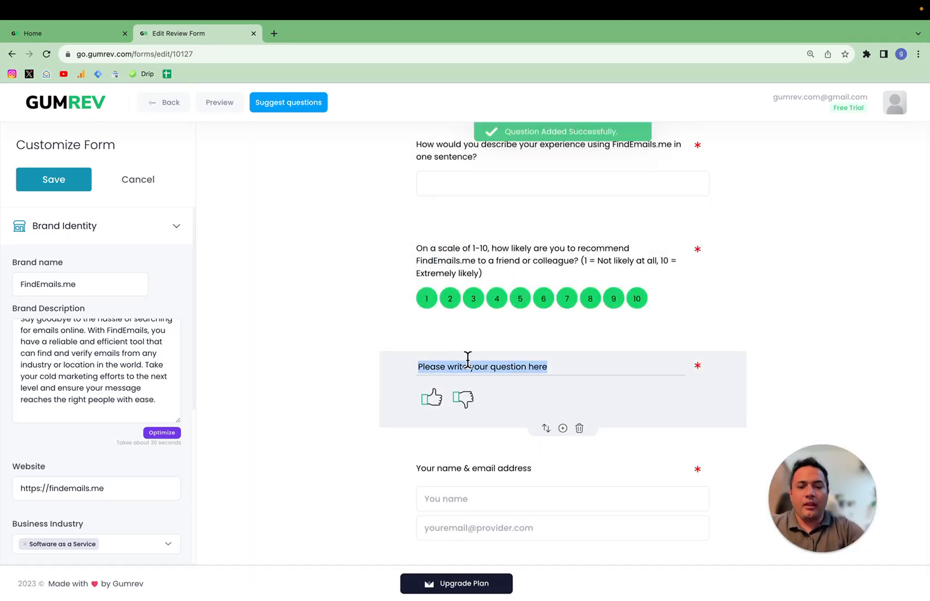
{"action": "type", "text": "How"}
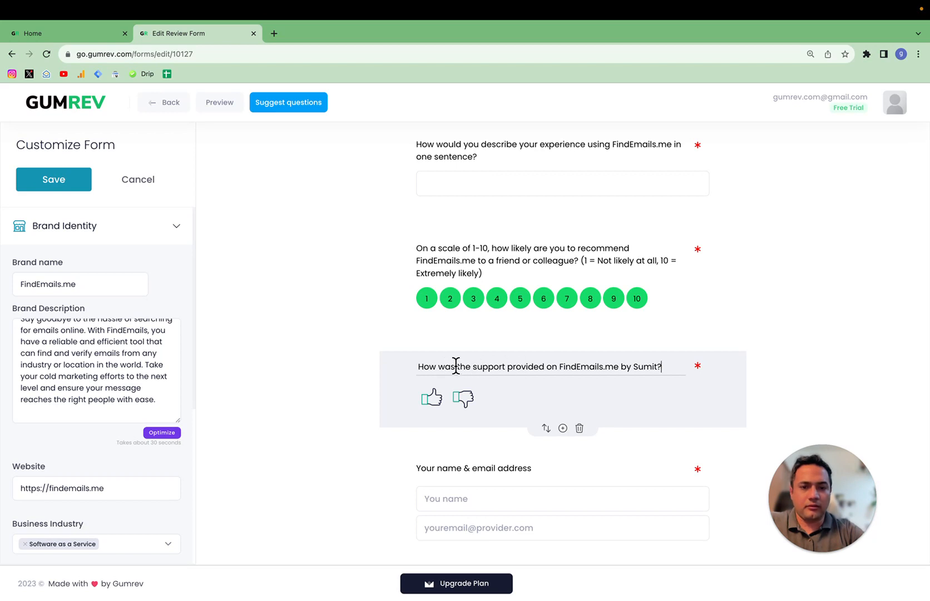
{"action": "left_click_drag", "start_coordinate": [440, 367], "coordinate": [371, 365]}
{"action": "key", "text": "BackSpace"}
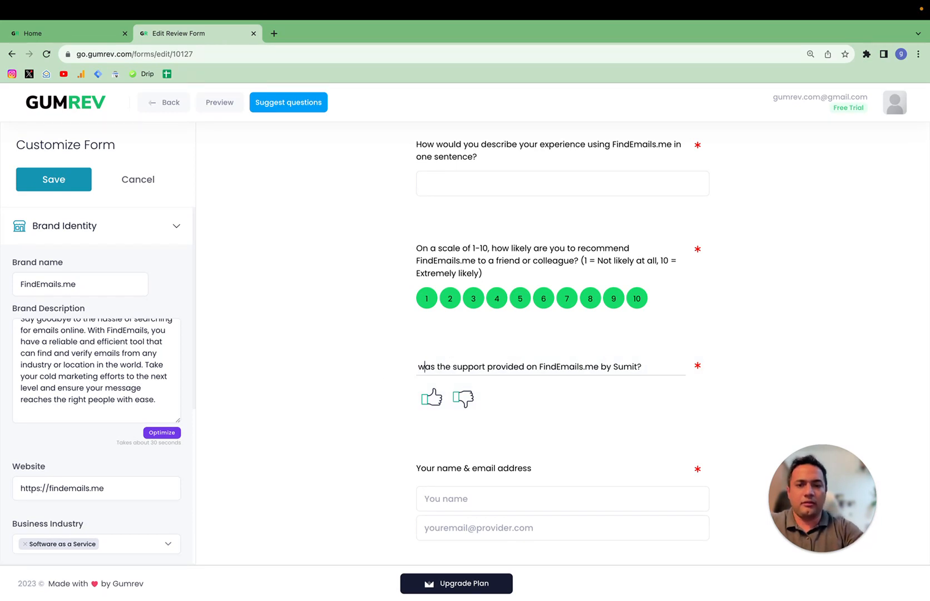
{"action": "key", "text": "Delete"}
{"action": "type", "text": "W"}
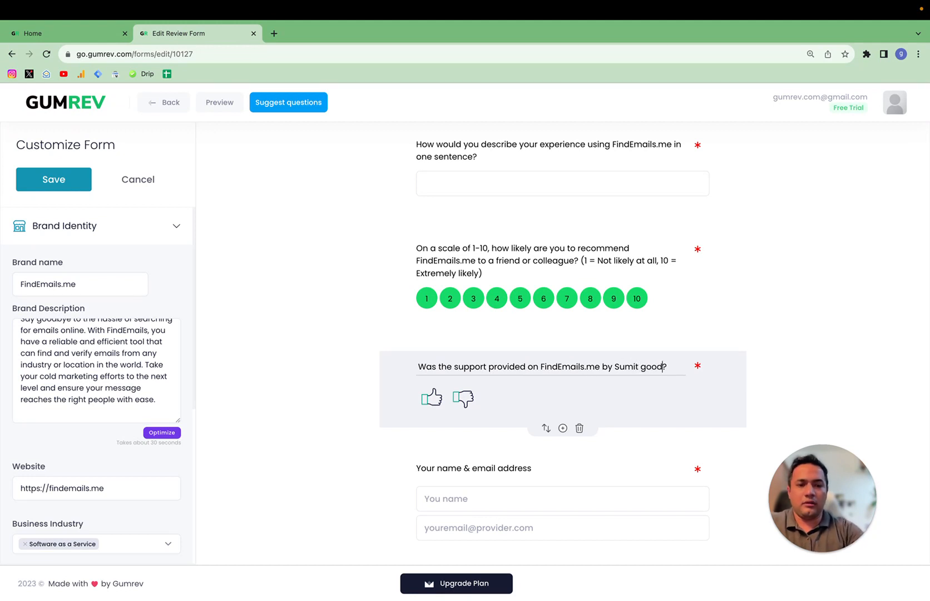
- Look over all the questions in the form and save the review form
{"action": "scroll", "coordinate": [345, 458], "scroll_direction": "down", "scroll_amount": 3}
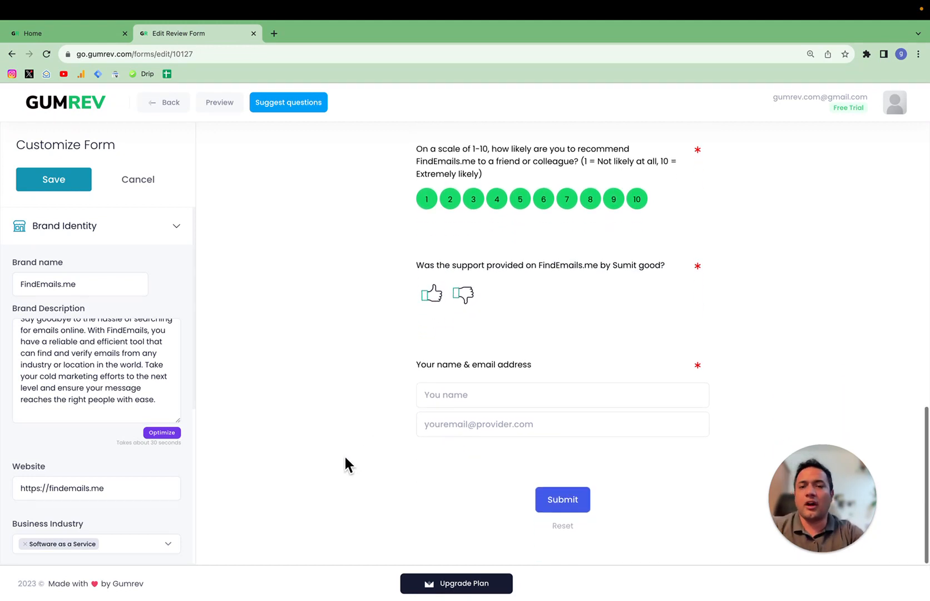
{"action": "scroll", "coordinate": [345, 458], "scroll_direction": "up", "scroll_amount": 10}
{"action": "scroll", "coordinate": [345, 458], "scroll_direction": "down", "scroll_amount": 4}
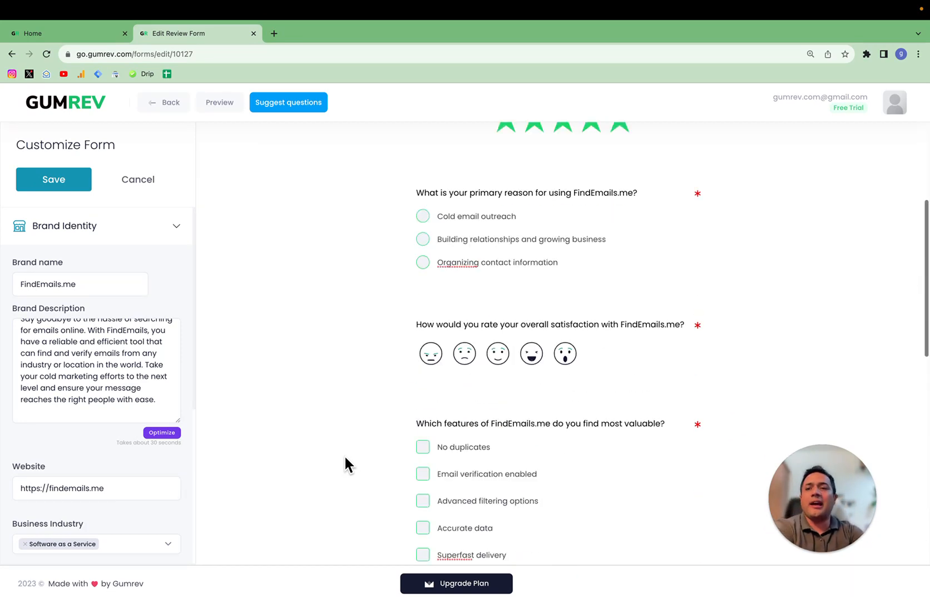
{"action": "scroll", "coordinate": [345, 458], "scroll_direction": "down", "scroll_amount": 10}
{"action": "left_click", "coordinate": [63, 185]}
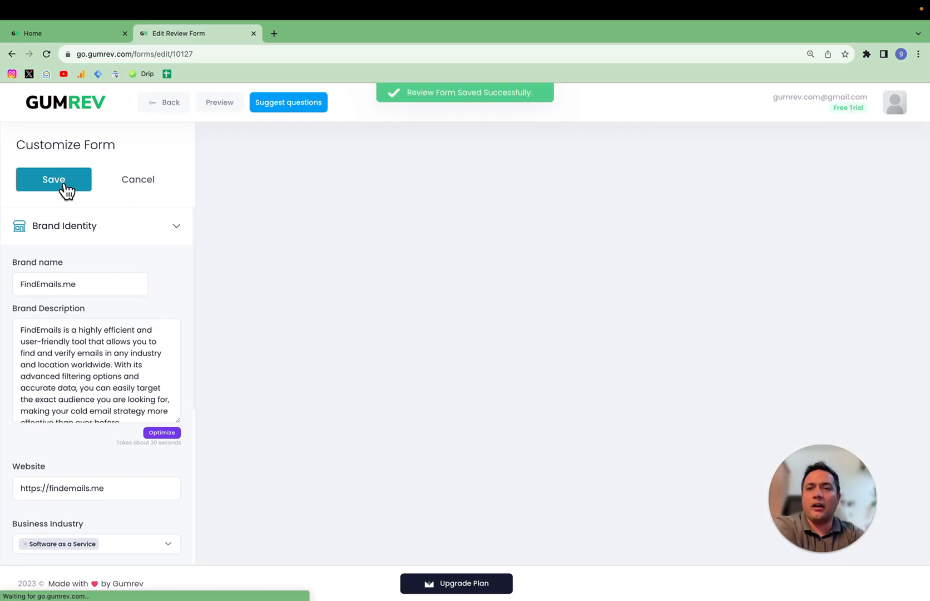
{"action": "scroll", "coordinate": [413, 285], "scroll_direction": "down", "scroll_amount": 20}
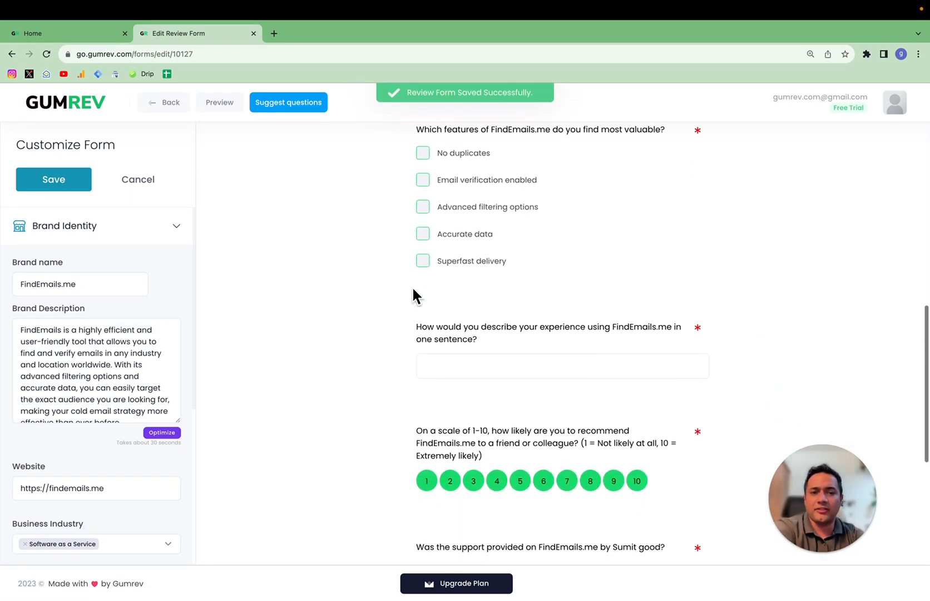
- Collapse the Brand Identity section and expand the Custom Branding settings
{"action": "left_click", "coordinate": [182, 228]}
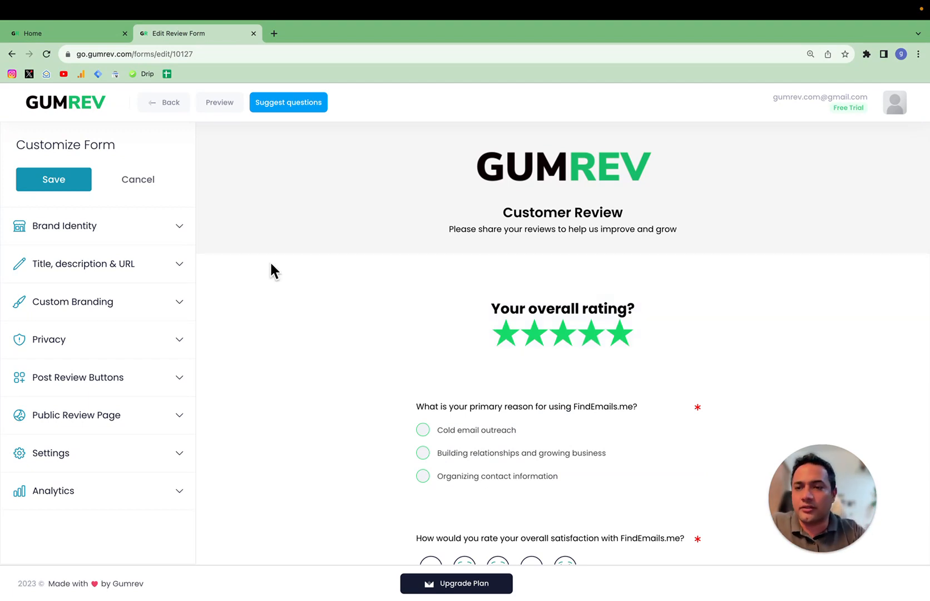
{"action": "double_click", "coordinate": [544, 165]}
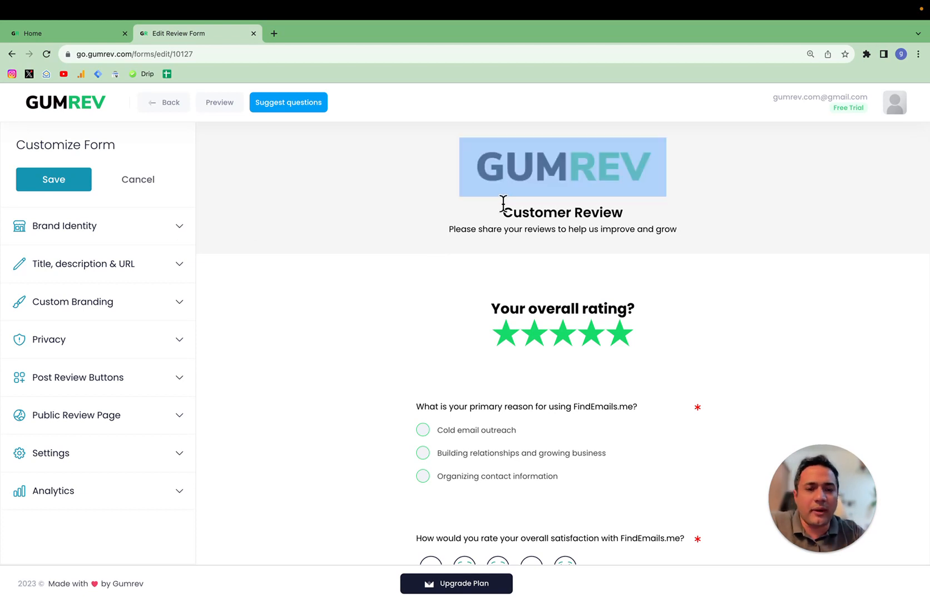
{"action": "left_click", "coordinate": [96, 266]}
{"action": "left_click", "coordinate": [131, 263]}
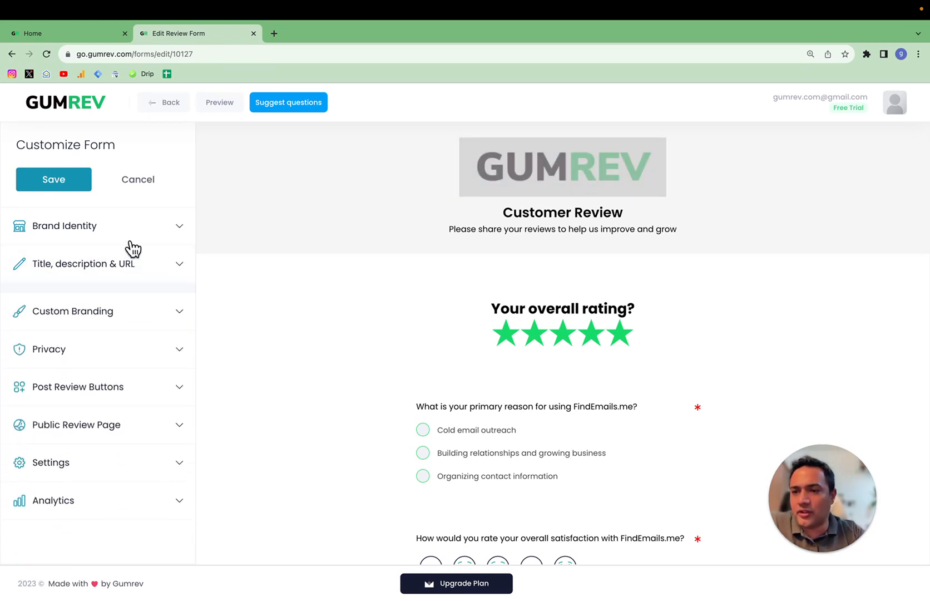
{"action": "left_click", "coordinate": [130, 244]}
{"action": "left_click", "coordinate": [129, 245]}
{"action": "left_click", "coordinate": [102, 305]}
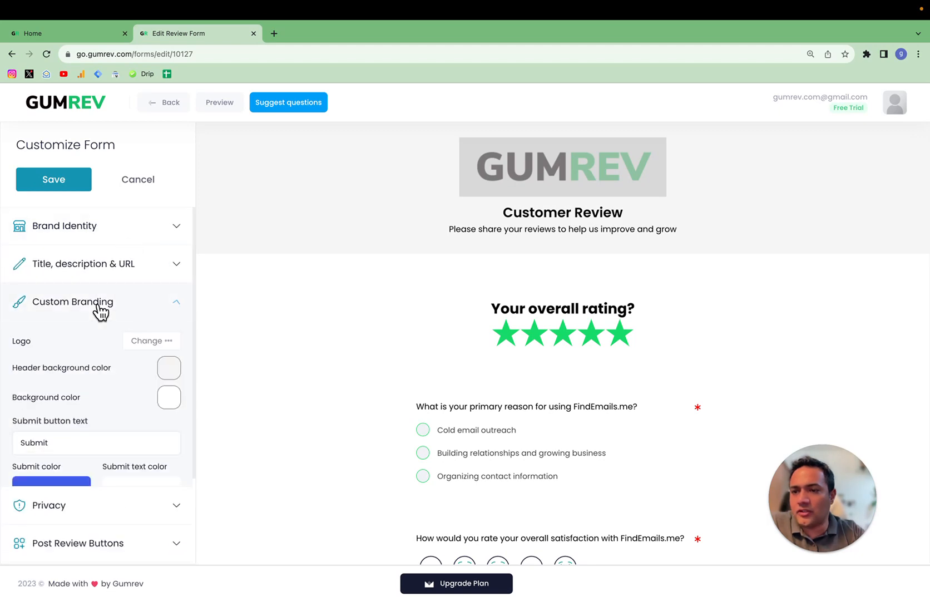
- Replace the form's logo with 1.png from the FindEmails folder after previewing the available logo files
{"action": "scroll", "coordinate": [96, 312], "scroll_direction": "down", "scroll_amount": 2}
{"action": "left_click", "coordinate": [142, 299]}
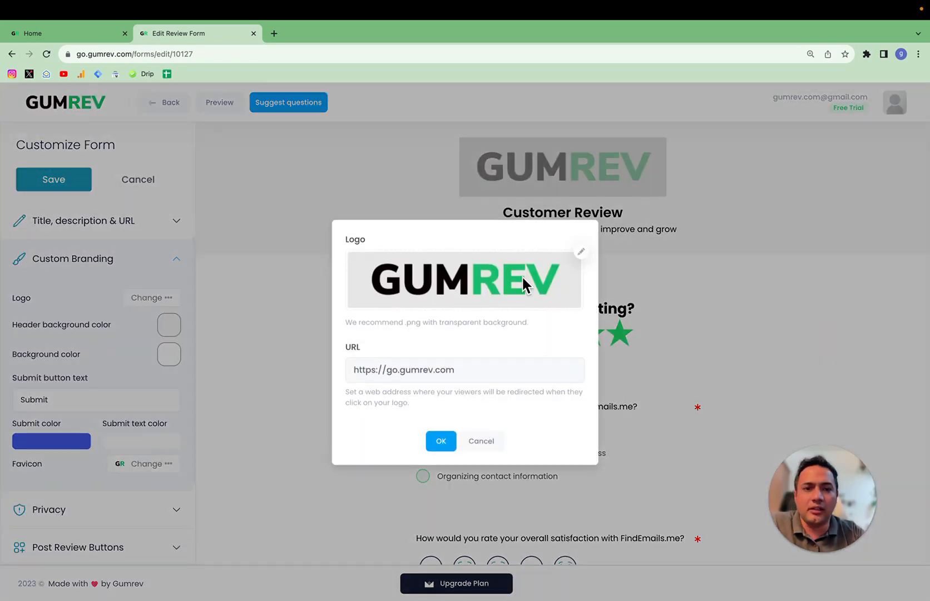
{"action": "left_click", "coordinate": [583, 259]}
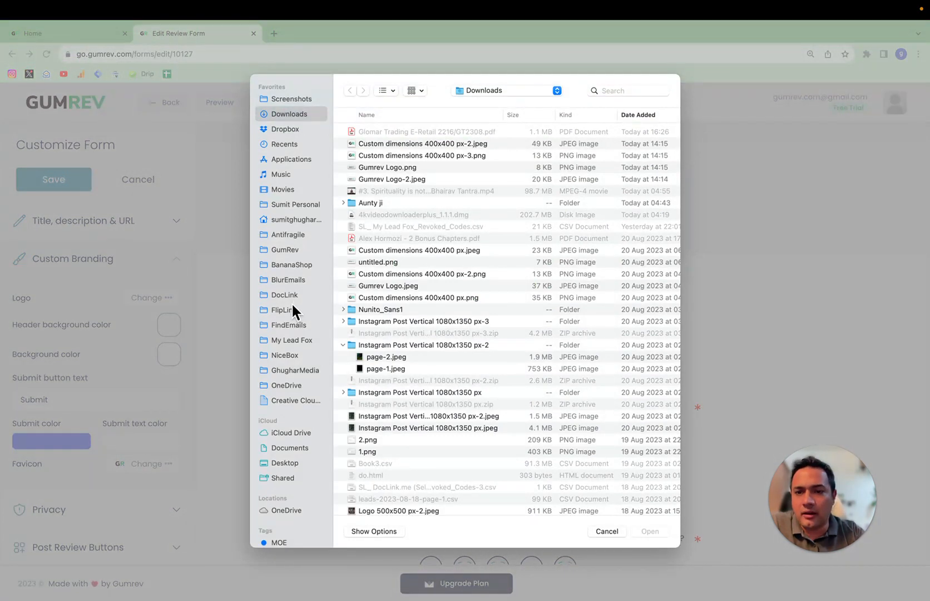
{"action": "left_click", "coordinate": [289, 325]}
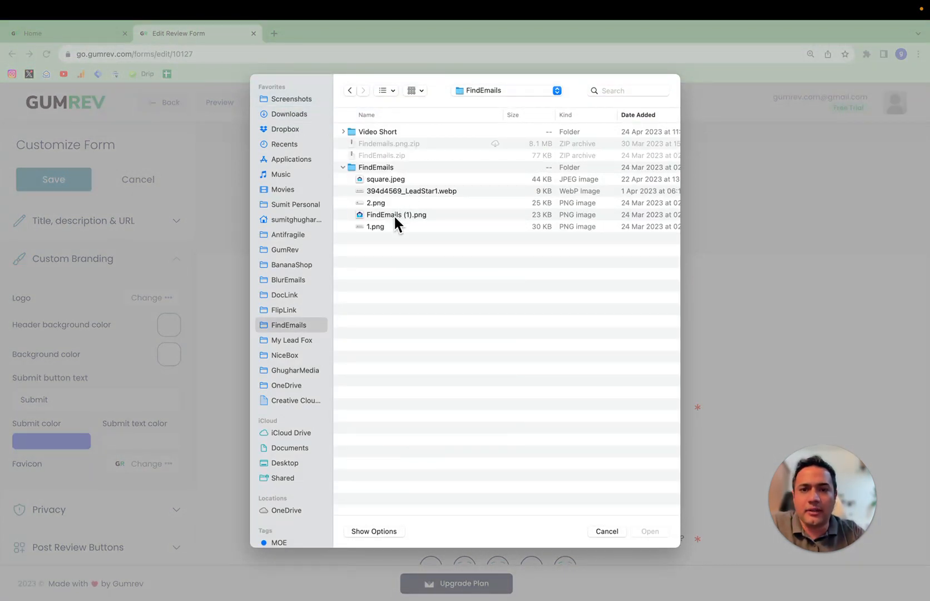
{"action": "left_click", "coordinate": [388, 226]}
{"action": "key", "text": "space"}
{"action": "key", "text": "Up"}
{"action": "key", "text": "Up"}
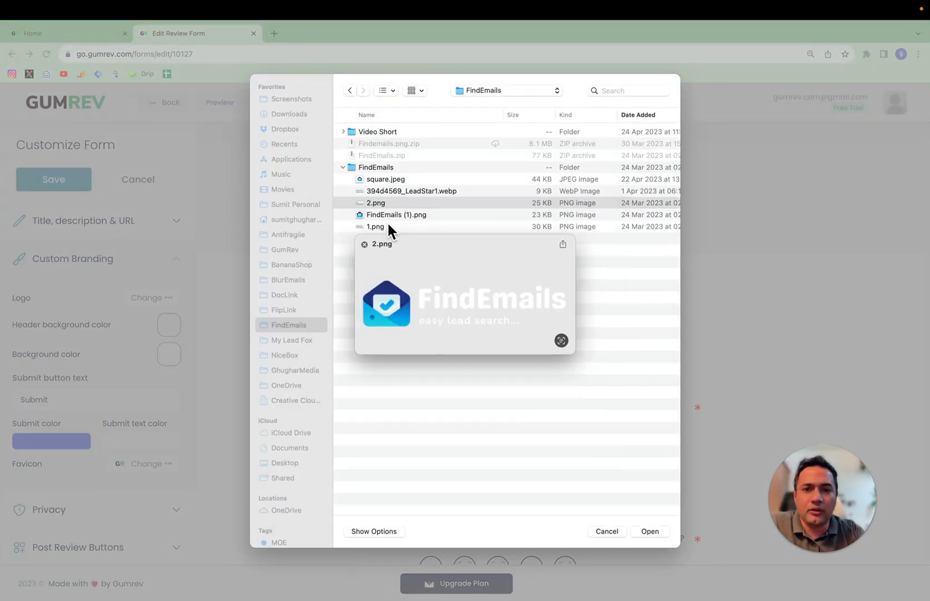
{"action": "key", "text": "Down"}
{"action": "key", "text": "Down"}
{"action": "key", "text": "space"}
{"action": "key", "text": "Return"}
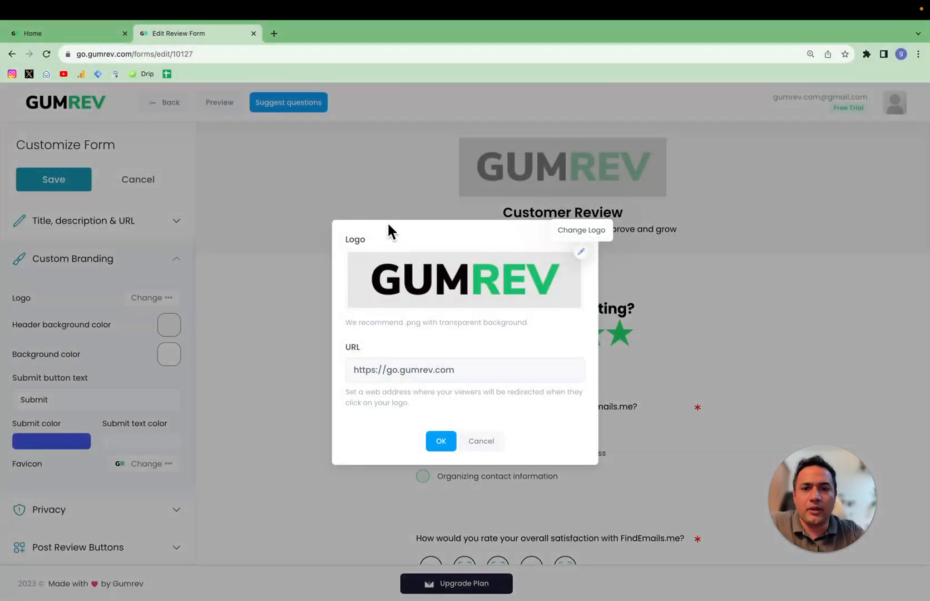
{"action": "double_click", "coordinate": [461, 368]}
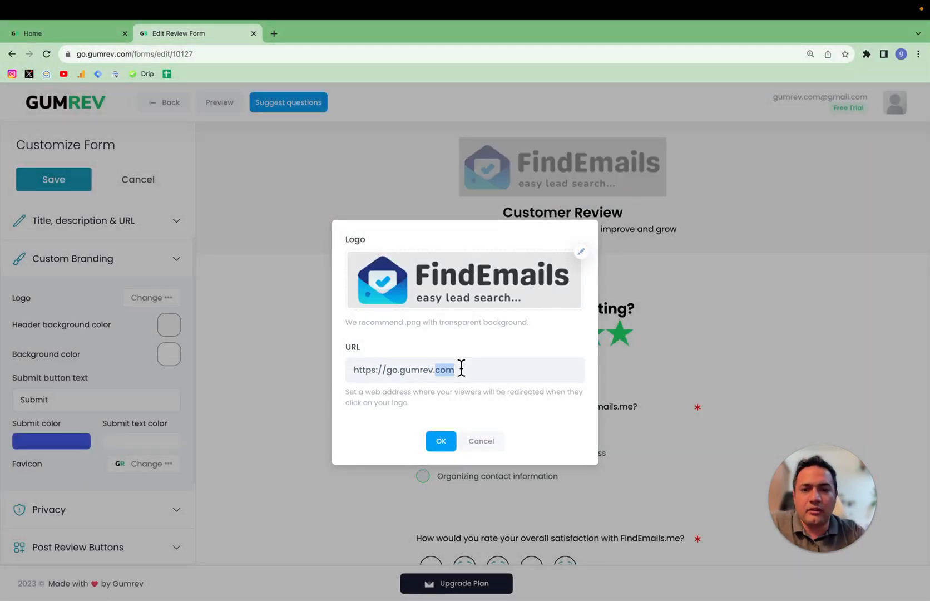
{"action": "left_click", "coordinate": [475, 368]}
{"action": "double_click", "coordinate": [473, 367]}
{"action": "left_click_drag", "start_coordinate": [473, 367], "coordinate": [392, 369]}
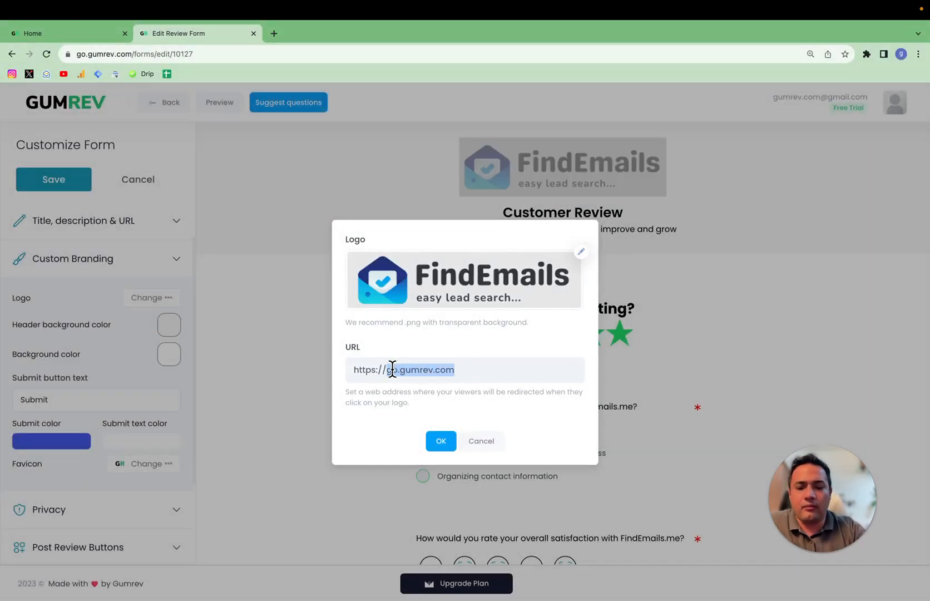
{"action": "type", "text": "findemails"}
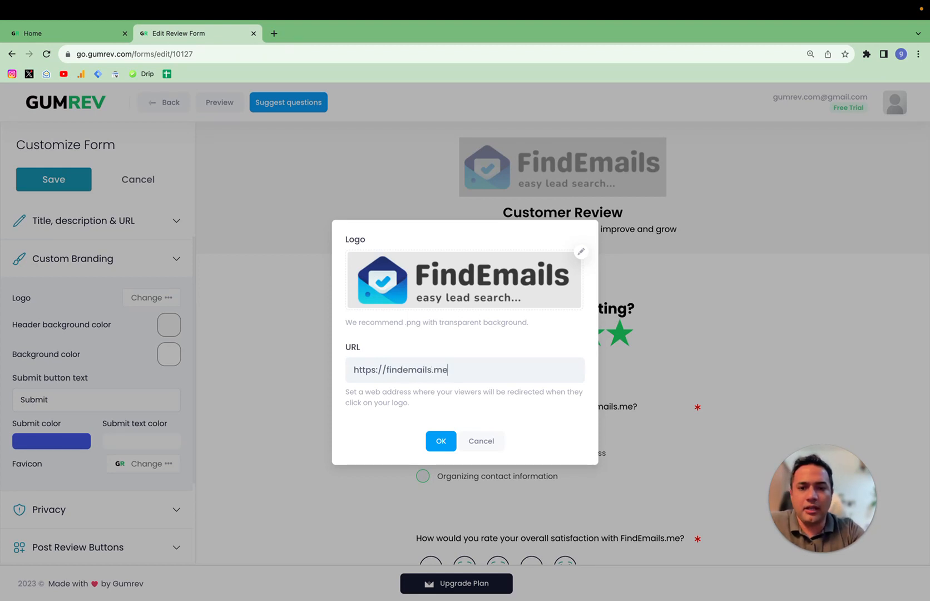
- Confirm the logo settings and change the form's submit button text to "Generate review"
{"action": "left_click", "coordinate": [441, 442]}
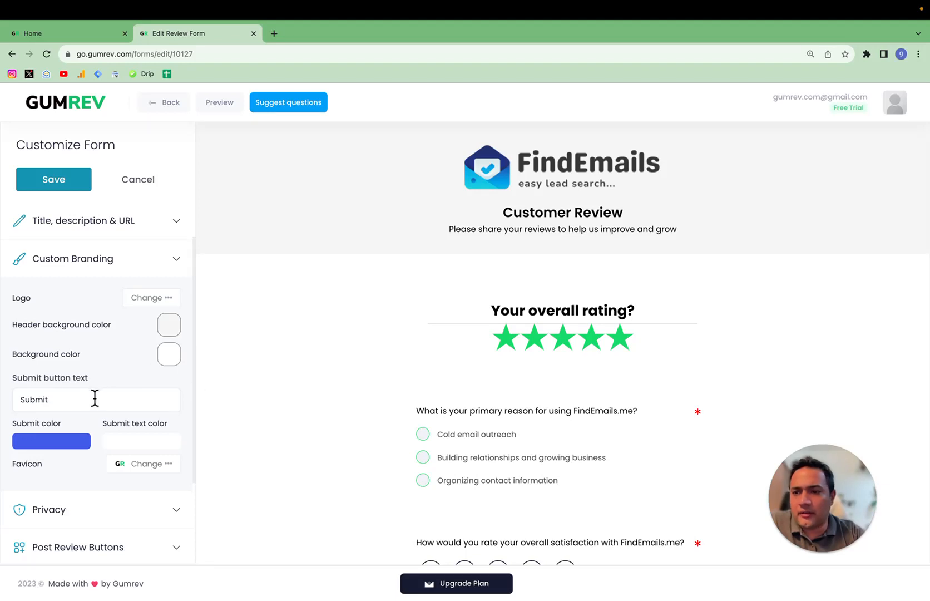
{"action": "scroll", "coordinate": [340, 382], "scroll_direction": "down", "scroll_amount": 10}
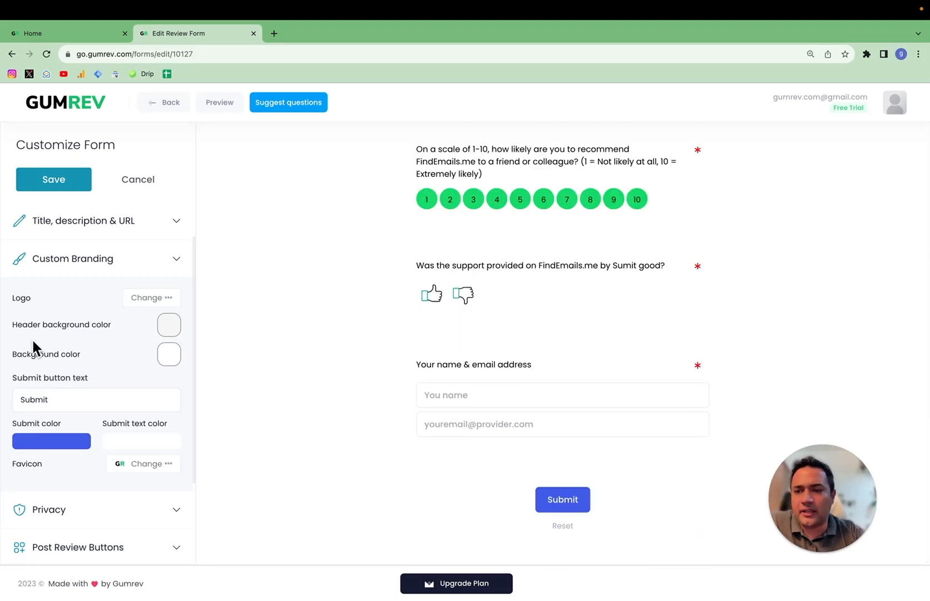
{"action": "double_click", "coordinate": [73, 396]}
{"action": "type", "text": "Generate review"}
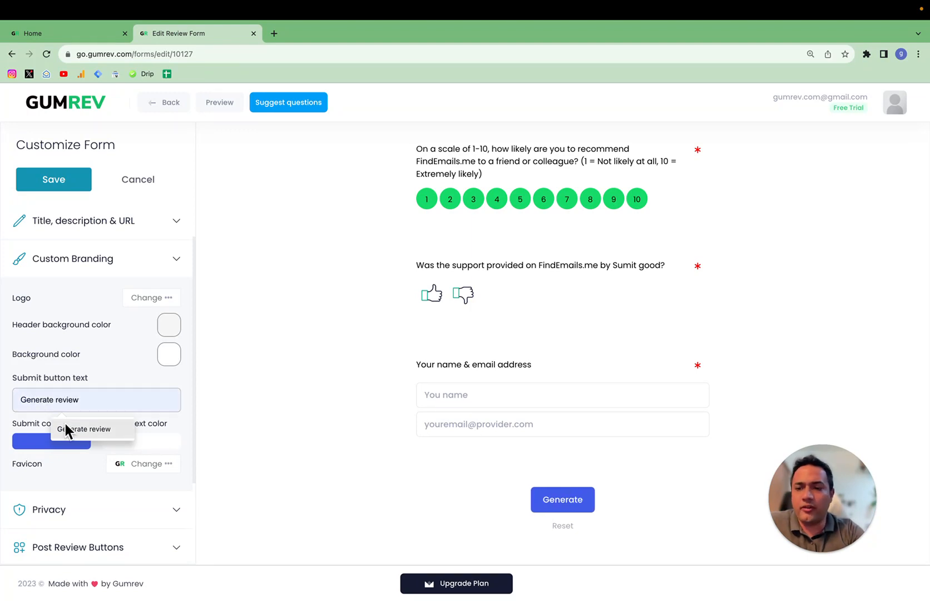
{"action": "left_click", "coordinate": [66, 426]}
{"action": "left_click", "coordinate": [126, 372]}
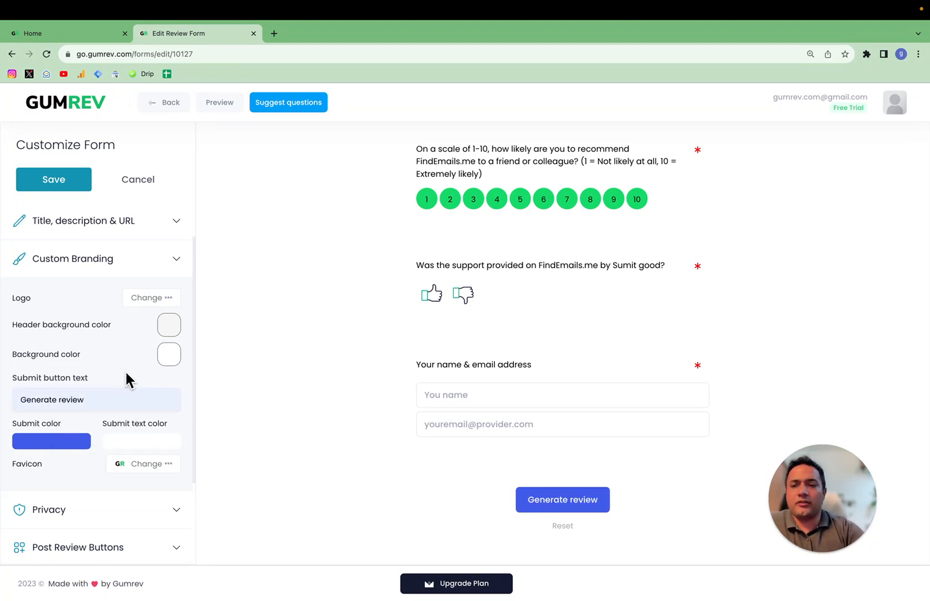
- Replace the form's favicon with FindEmails (1).png from the FindEmails folder after previewing the file
{"action": "left_click", "coordinate": [148, 466]}
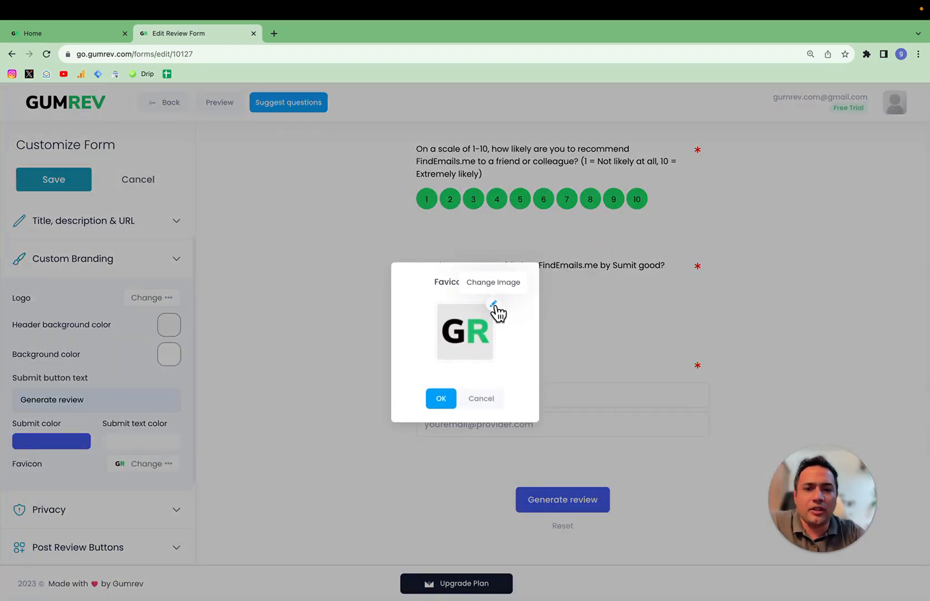
{"action": "left_click", "coordinate": [493, 303]}
{"action": "left_click", "coordinate": [377, 168]}
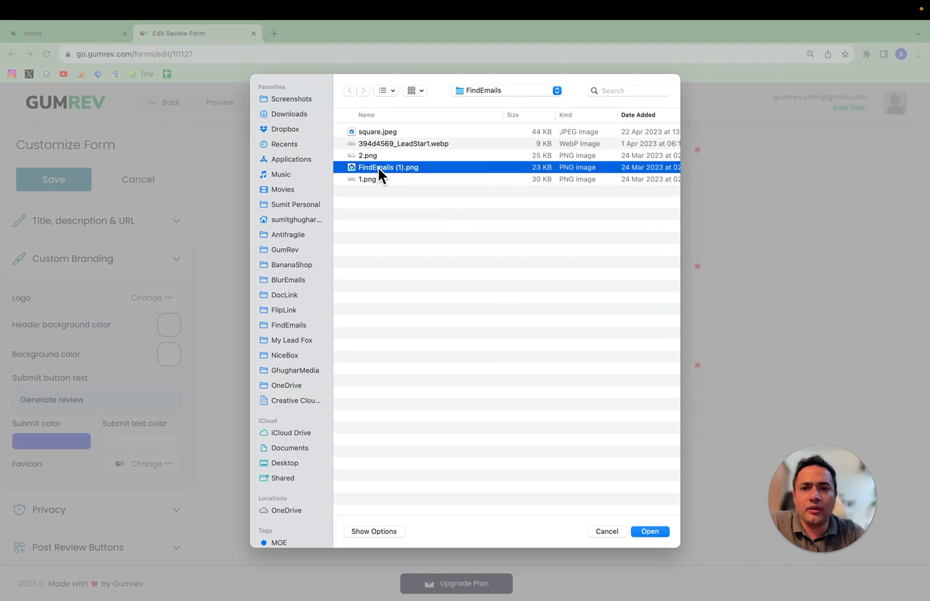
{"action": "key", "text": "space"}
{"action": "key", "text": "space"}
{"action": "double_click", "coordinate": [379, 168]}
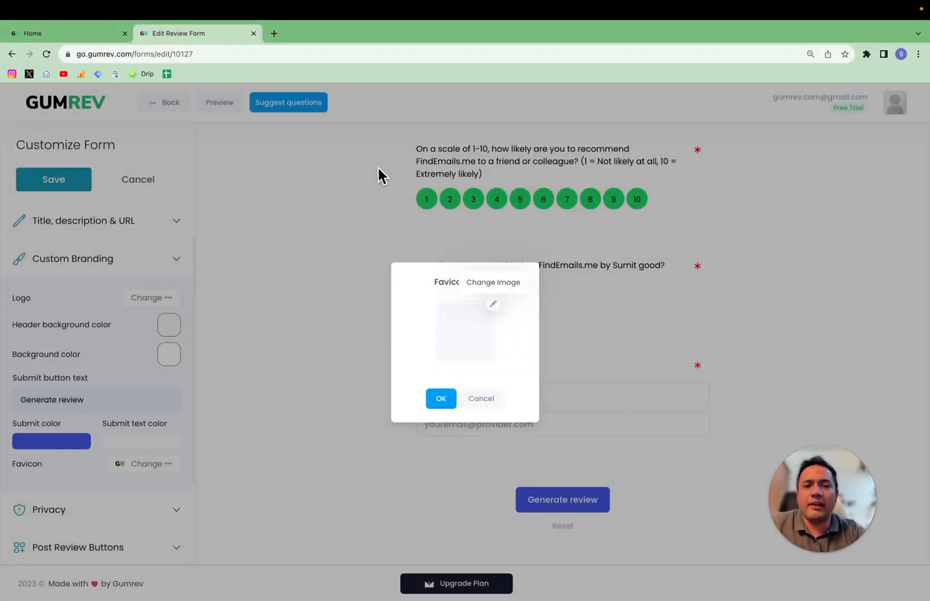
{"action": "left_click", "coordinate": [435, 402]}
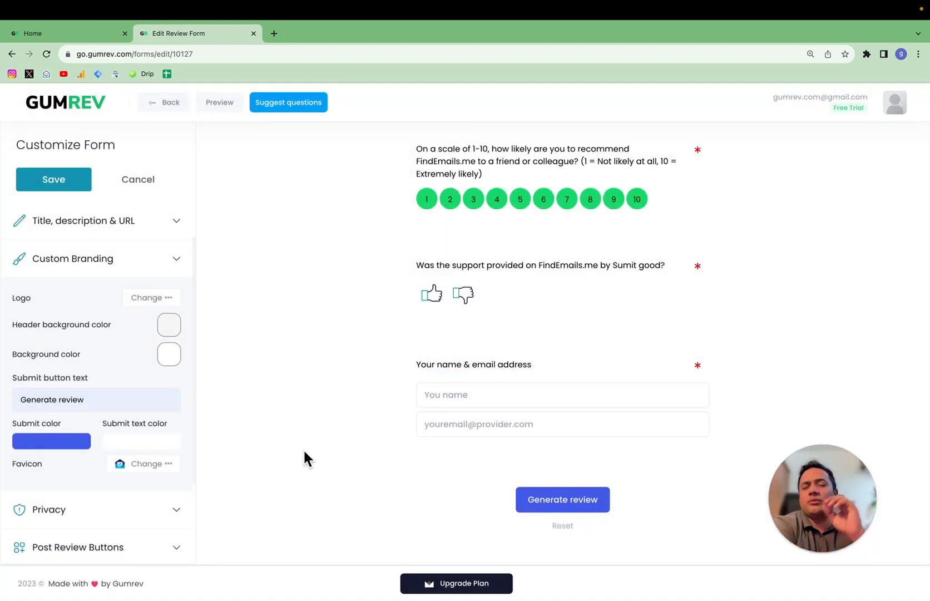
- Set the form's custom URL to findemails in the title, description and URL settings
{"action": "scroll", "coordinate": [304, 452], "scroll_direction": "up", "scroll_amount": 2}
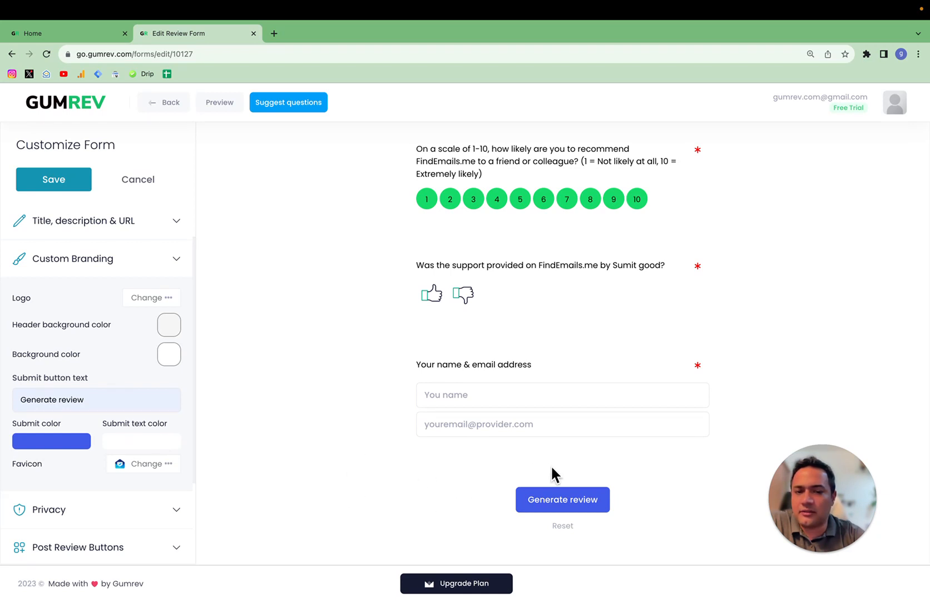
{"action": "scroll", "coordinate": [311, 479], "scroll_direction": "up", "scroll_amount": 15}
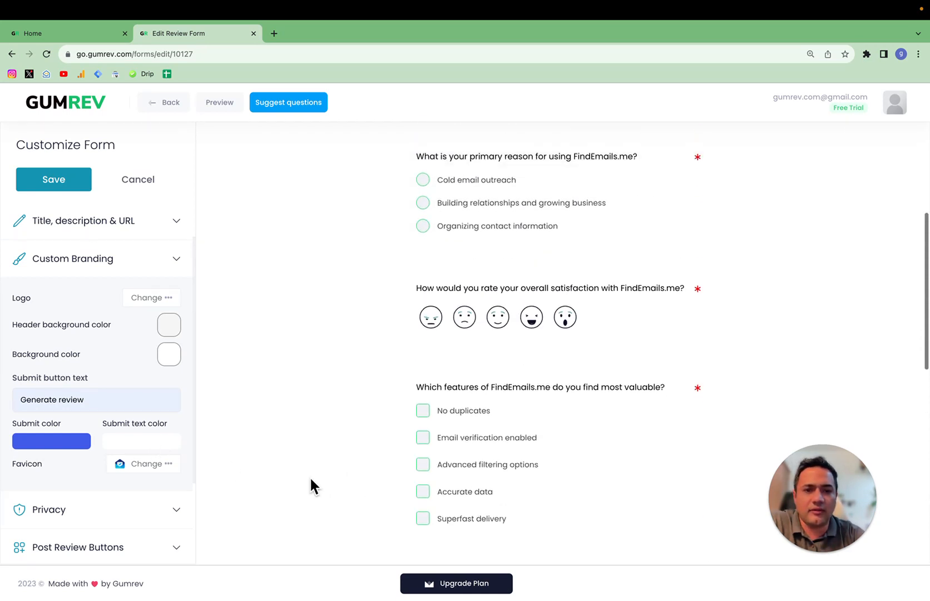
{"action": "left_click", "coordinate": [127, 261]}
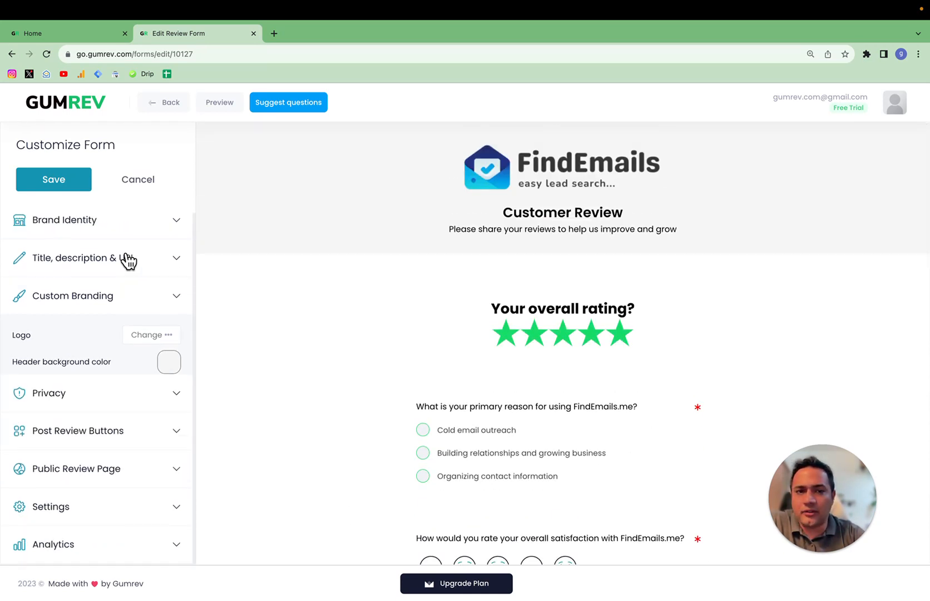
{"action": "left_click", "coordinate": [126, 261]}
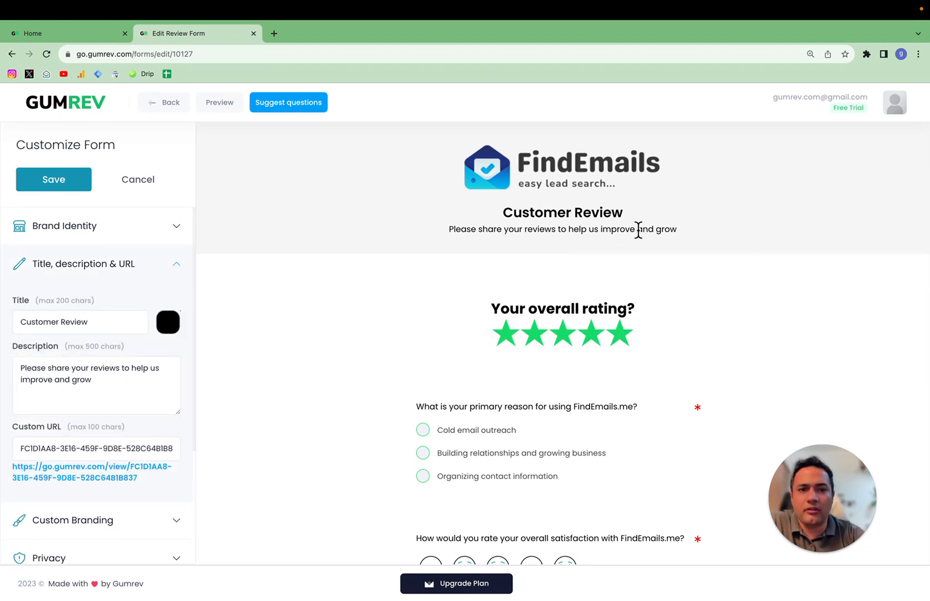
{"action": "left_click", "coordinate": [143, 386]}
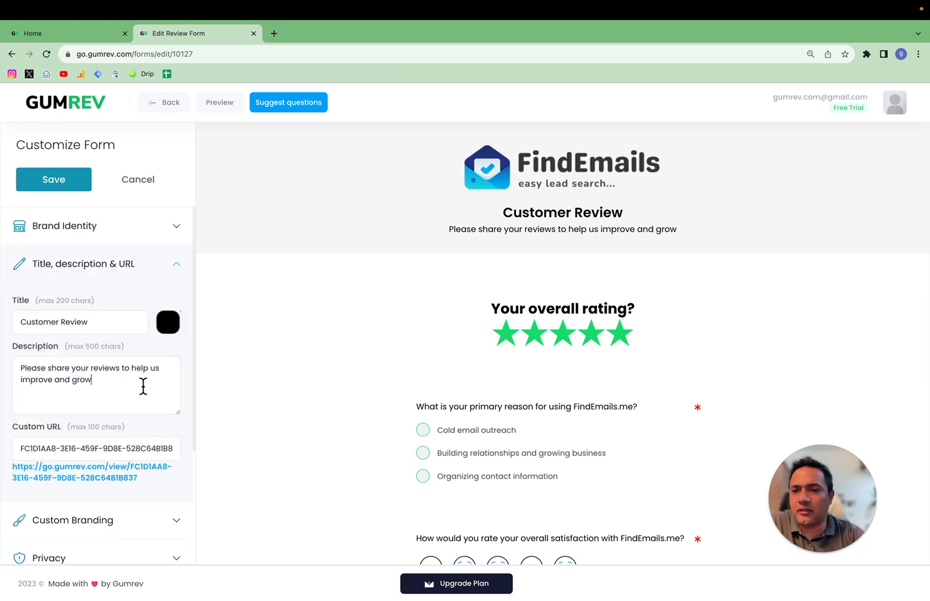
{"action": "triple_click", "coordinate": [88, 449]}
{"action": "type", "text": "findemails"}
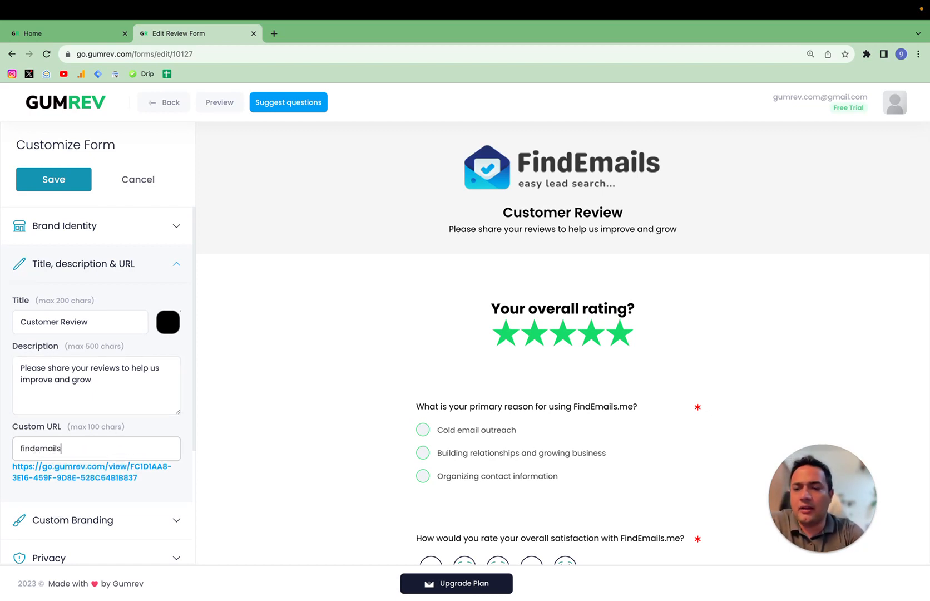
{"action": "left_click", "coordinate": [135, 431]}
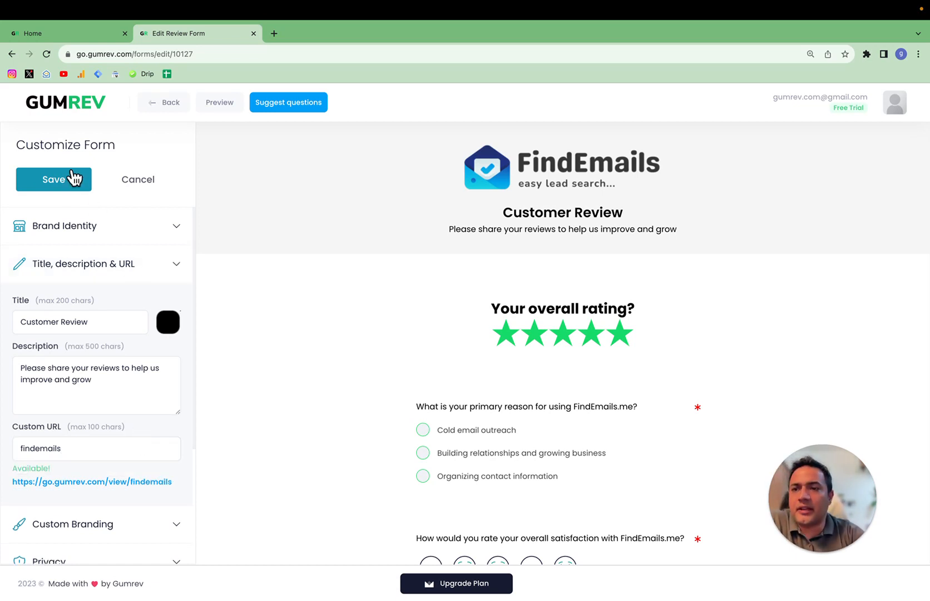
- Save the review form, then reload the editor and look over the form's contents
{"action": "left_click", "coordinate": [74, 178]}
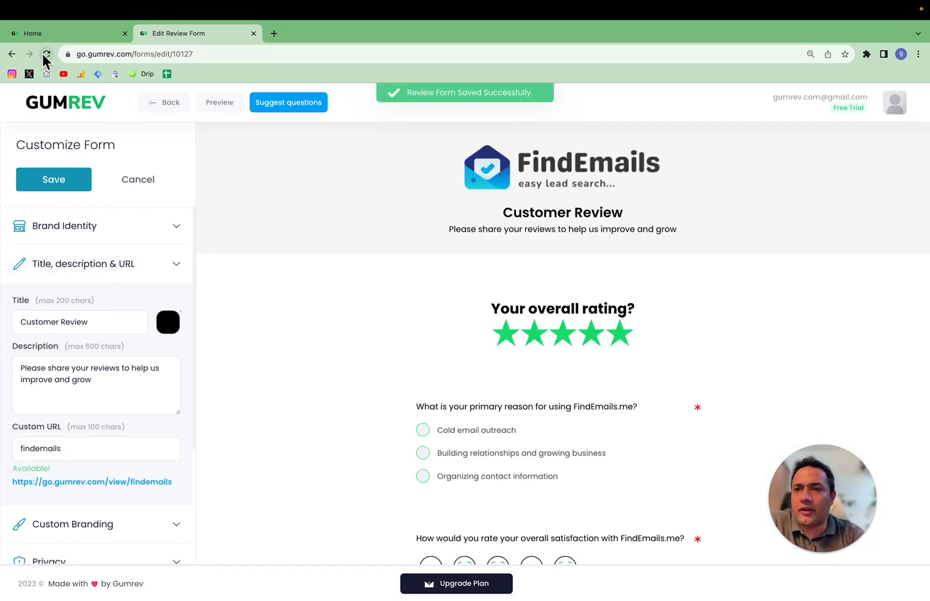
{"action": "left_click", "coordinate": [45, 54]}
{"action": "left_click", "coordinate": [485, 226]}
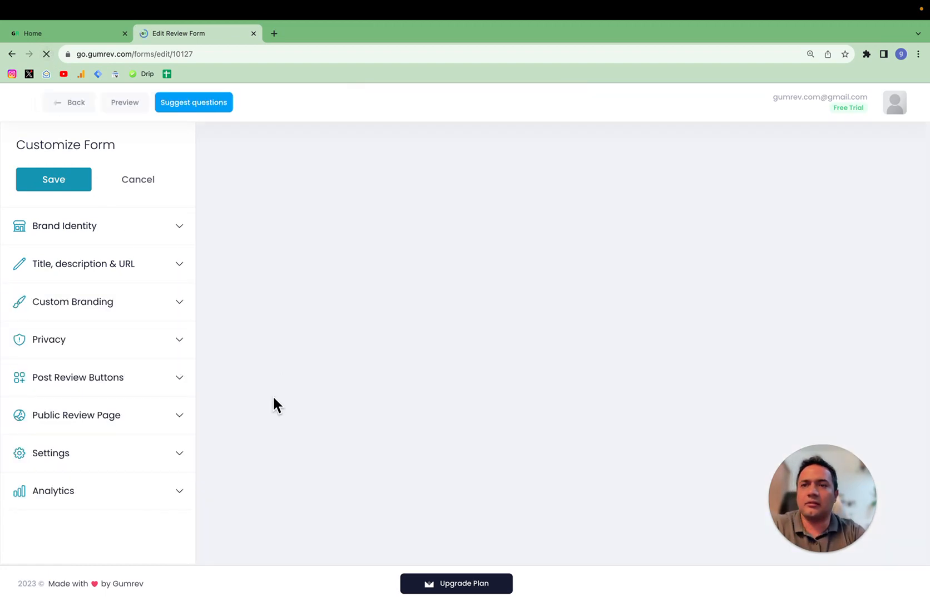
{"action": "scroll", "coordinate": [273, 394], "scroll_direction": "down", "scroll_amount": 14}
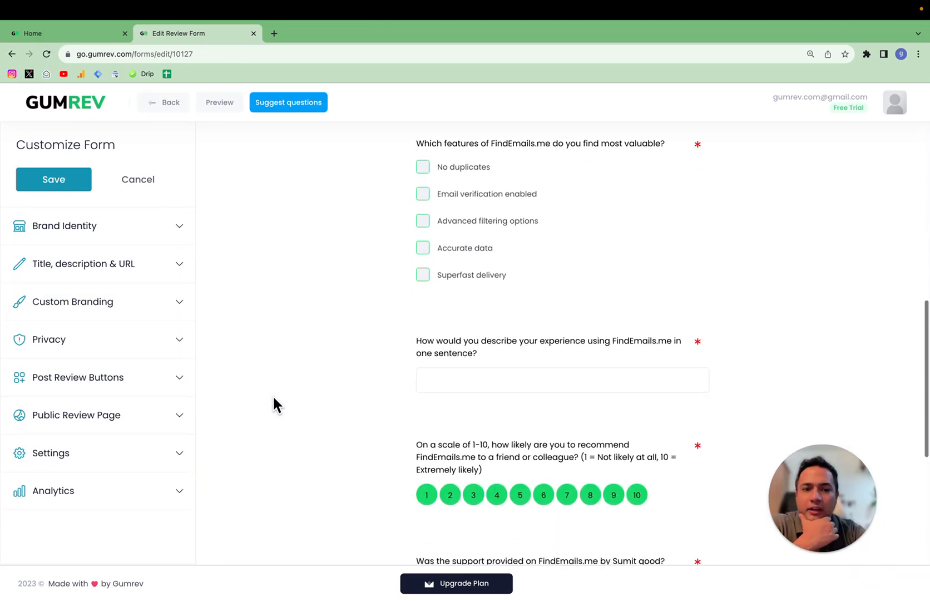
{"action": "scroll", "coordinate": [273, 394], "scroll_direction": "up", "scroll_amount": 14}
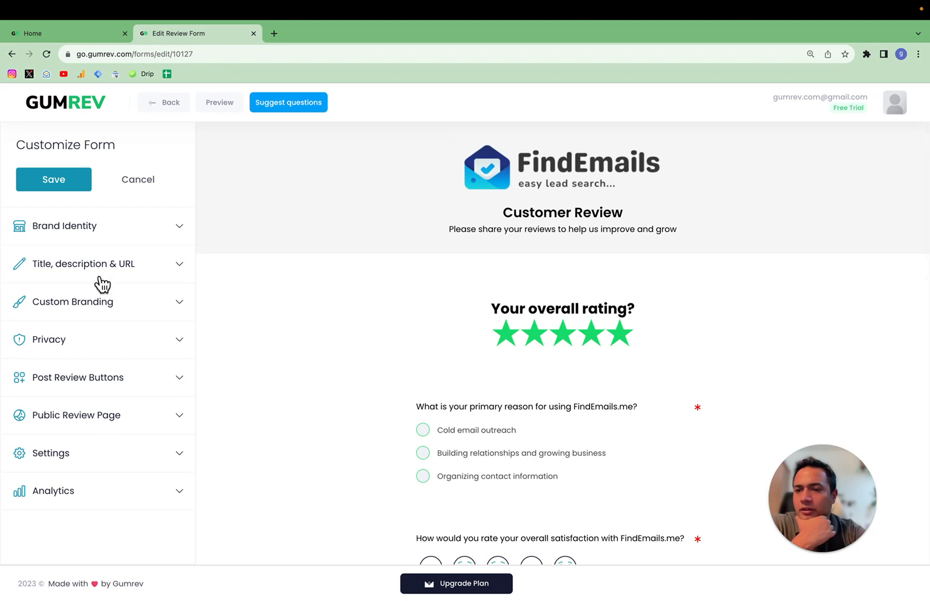
{"action": "left_click", "coordinate": [92, 339]}
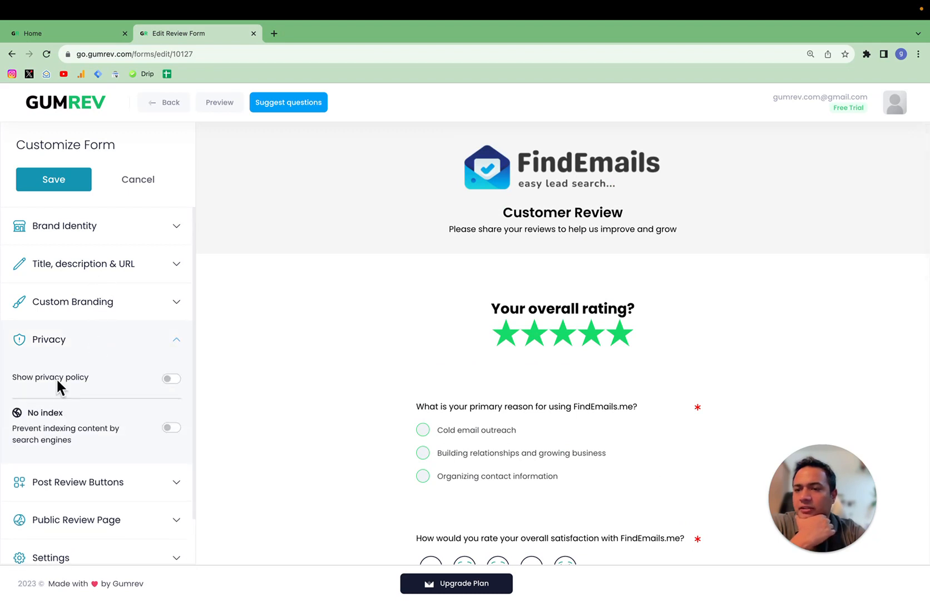
{"action": "left_click", "coordinate": [172, 379]}
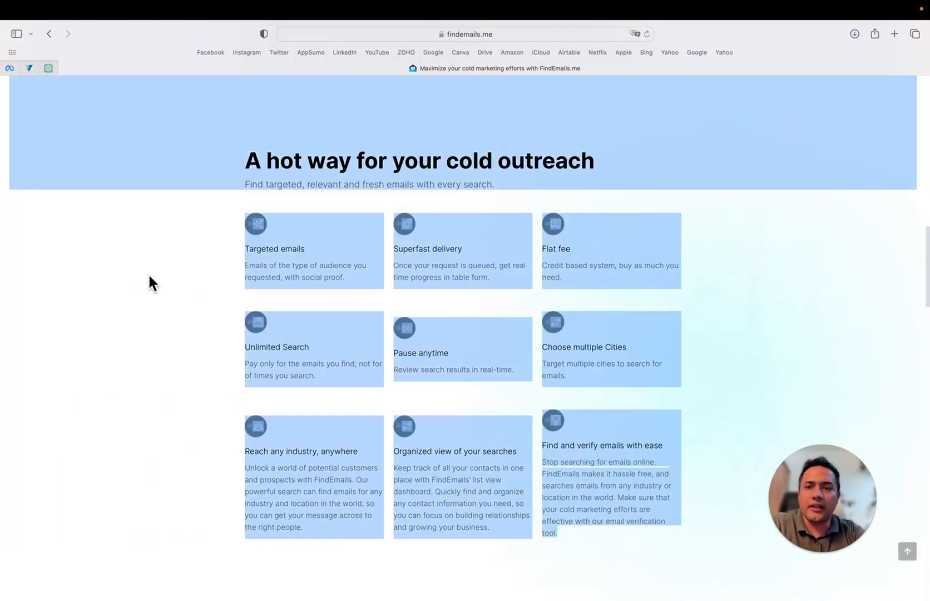
{"action": "scroll", "coordinate": [148, 273], "scroll_direction": "down", "scroll_amount": 15}
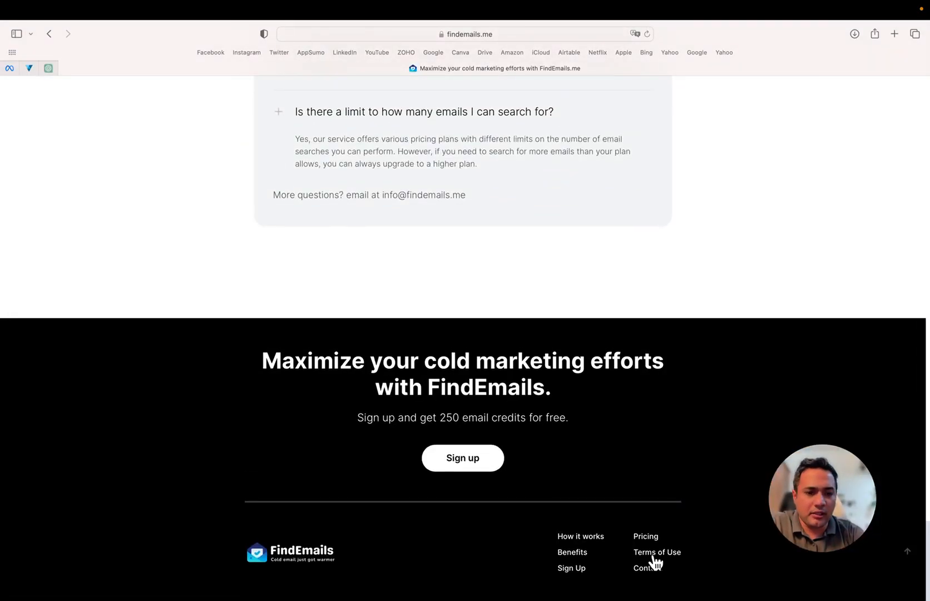
{"action": "left_click", "coordinate": [663, 553]}
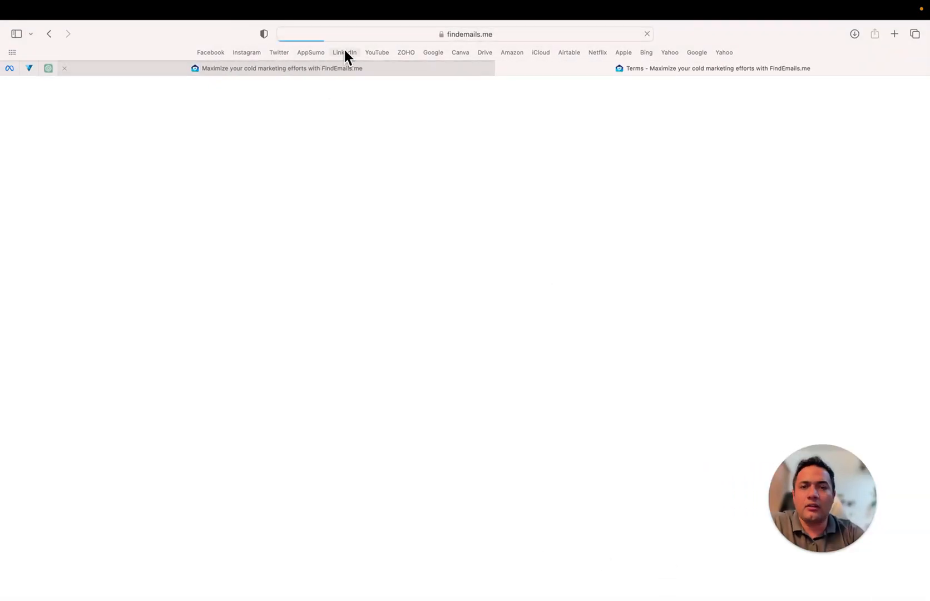
{"action": "left_click", "coordinate": [389, 33]}
{"action": "key", "text": "super+c"}
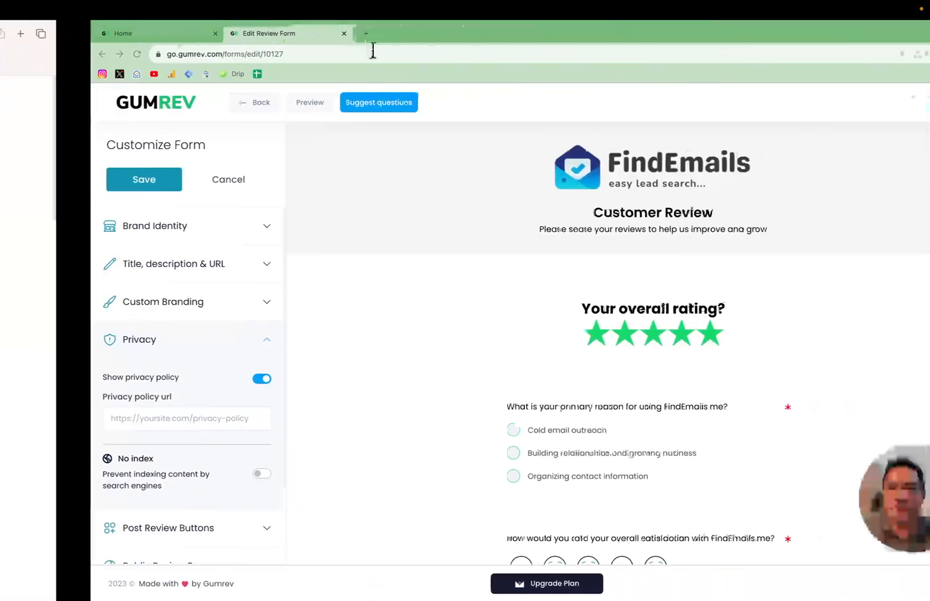
{"action": "left_click", "coordinate": [86, 421]}
{"action": "key", "text": "super+v"}
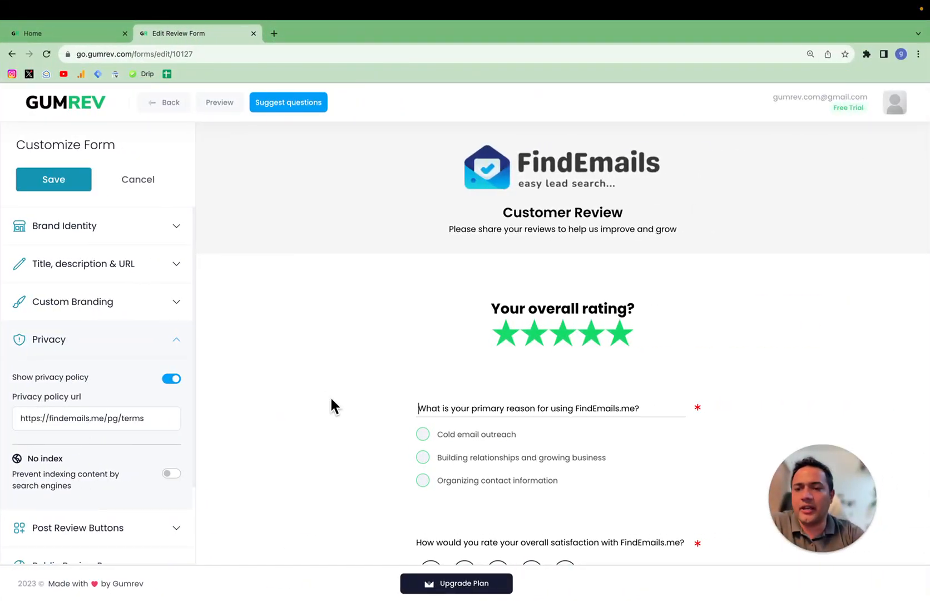
{"action": "scroll", "coordinate": [330, 400], "scroll_direction": "down", "scroll_amount": 10}
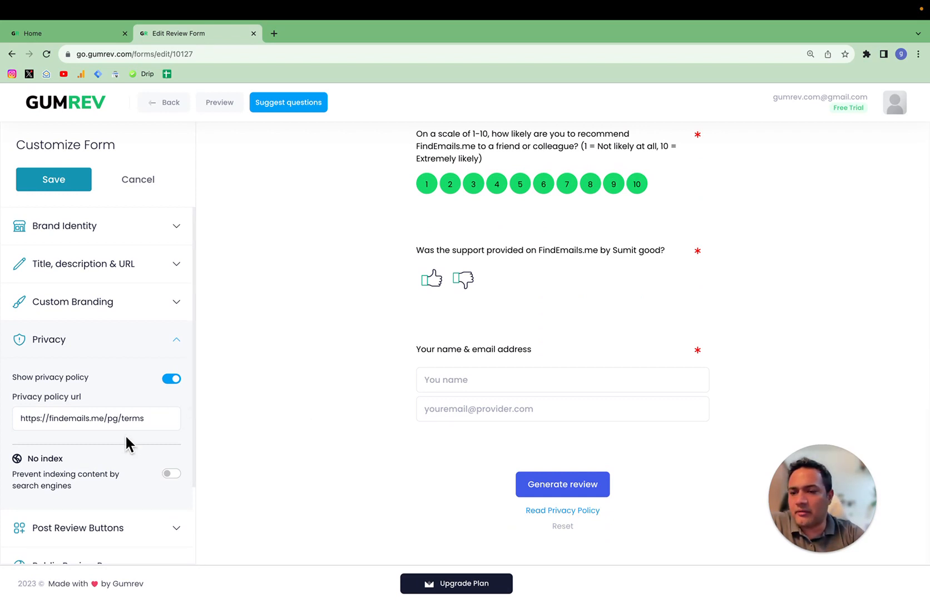
- In the Post Review Buttons settings, find GhugharMedia on Google Maps and assign it as the business for the Google review button
{"action": "scroll", "coordinate": [126, 444], "scroll_direction": "down", "scroll_amount": 3}
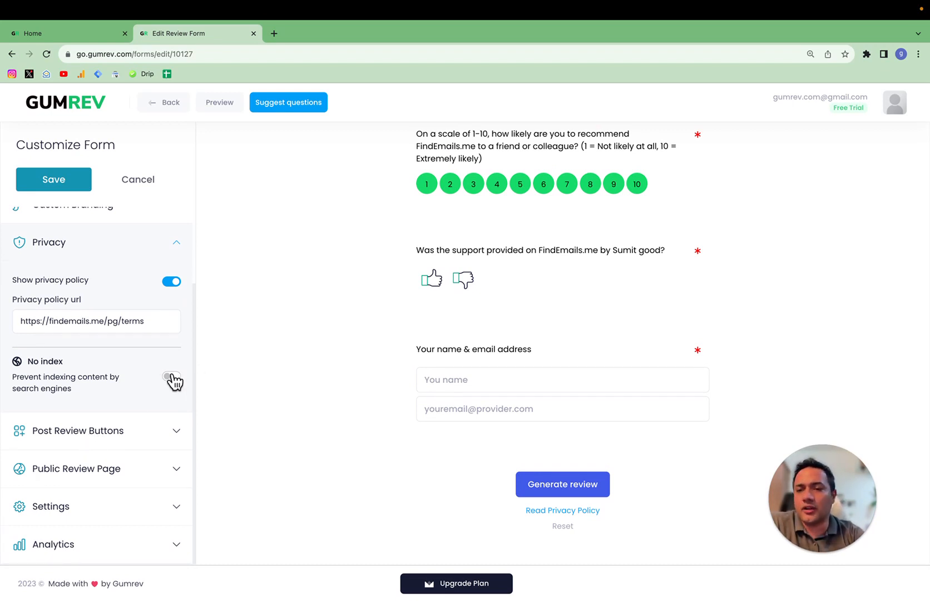
{"action": "left_click", "coordinate": [116, 444]}
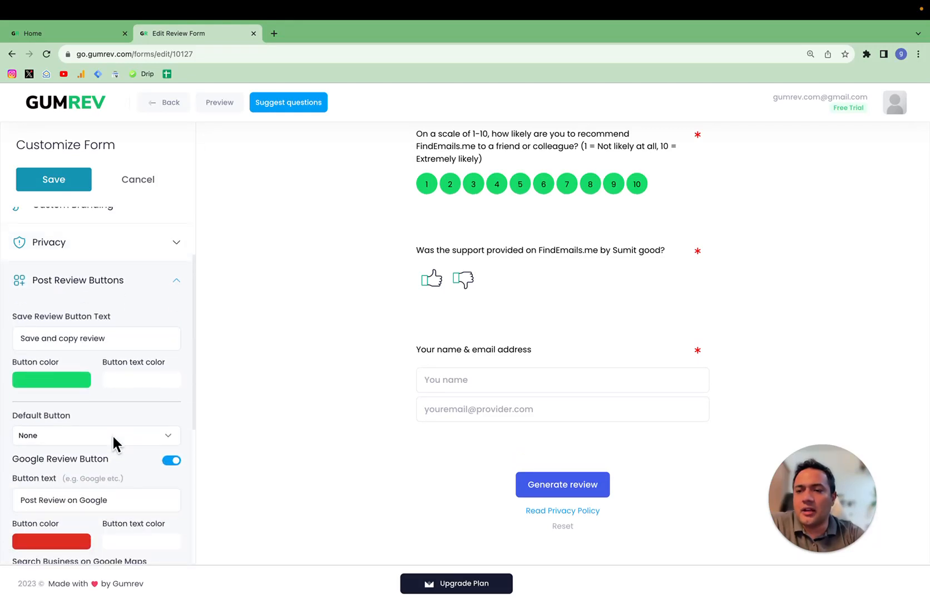
{"action": "scroll", "coordinate": [120, 321], "scroll_direction": "down", "scroll_amount": 1}
{"action": "scroll", "coordinate": [120, 318], "scroll_direction": "up", "scroll_amount": 1}
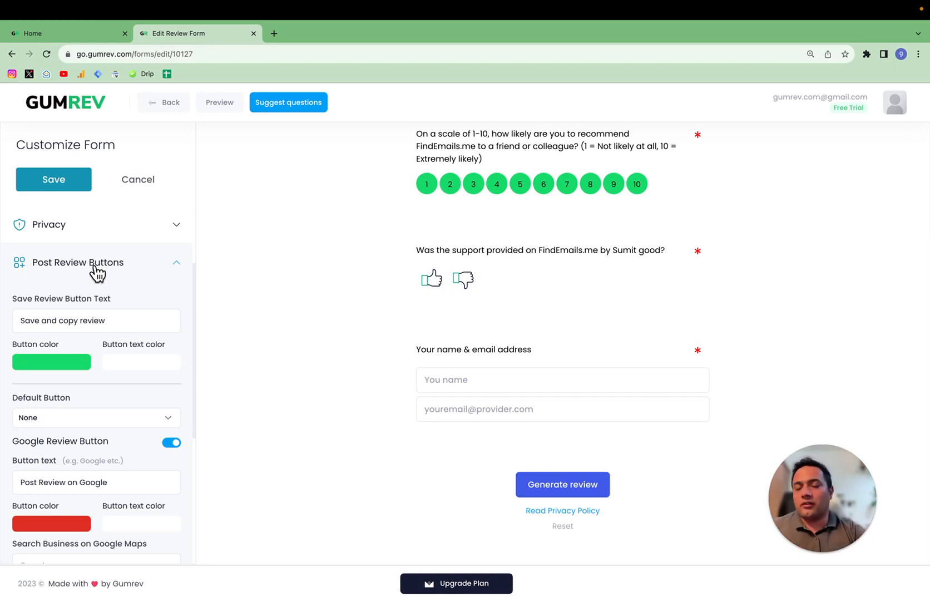
{"action": "scroll", "coordinate": [80, 402], "scroll_direction": "down", "scroll_amount": 1}
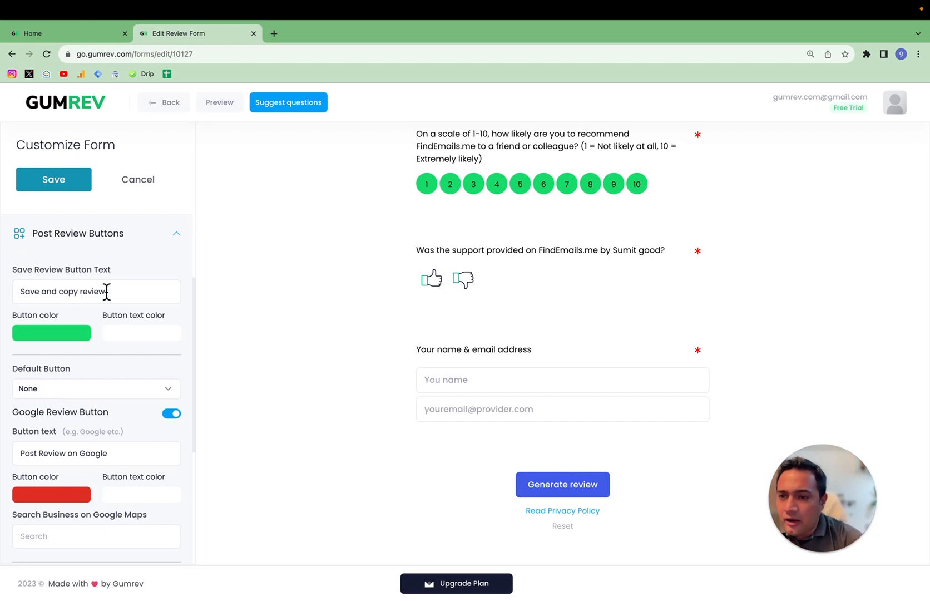
{"action": "scroll", "coordinate": [97, 380], "scroll_direction": "down", "scroll_amount": 2}
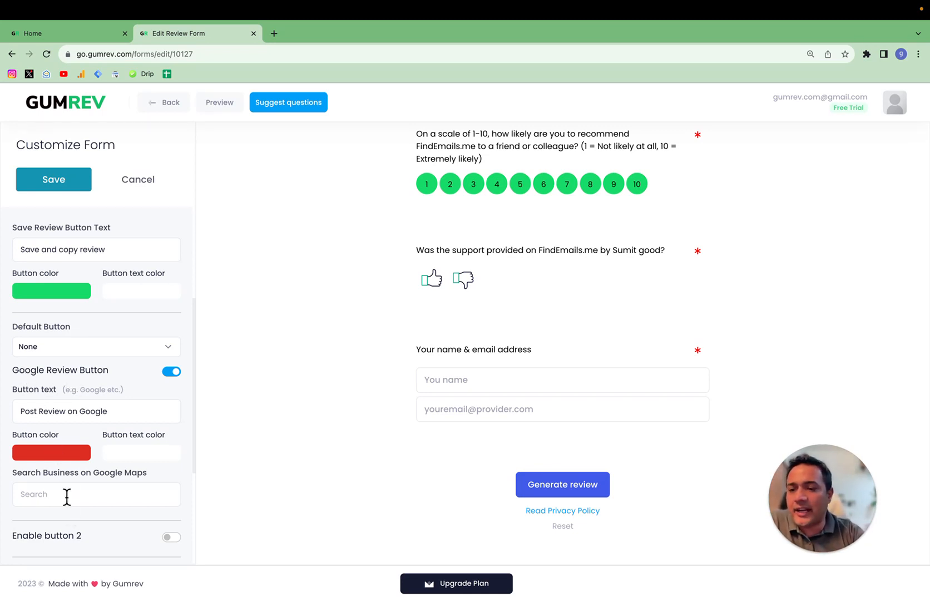
{"action": "type", "text": "Ghughar"}
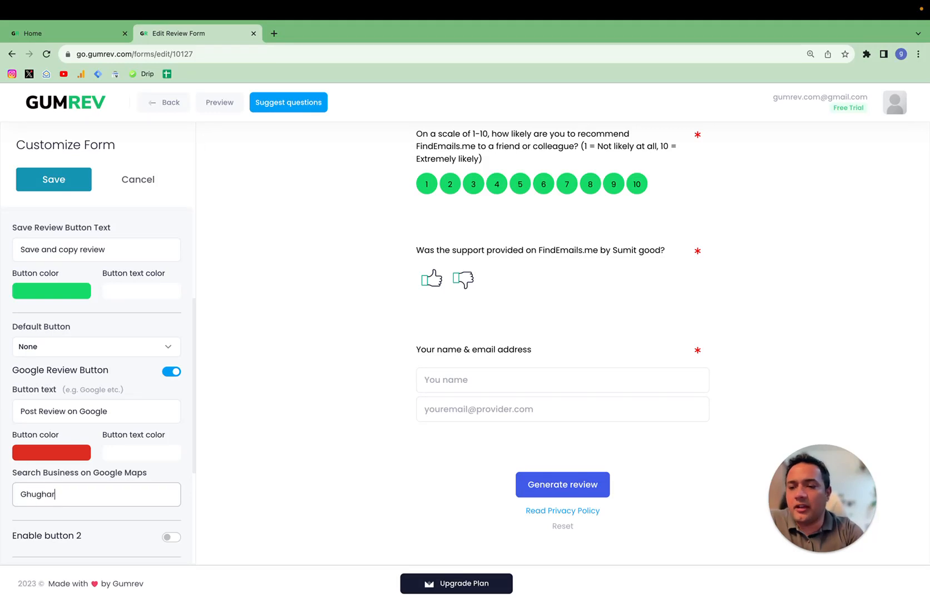
{"action": "type", "text": "wa"}
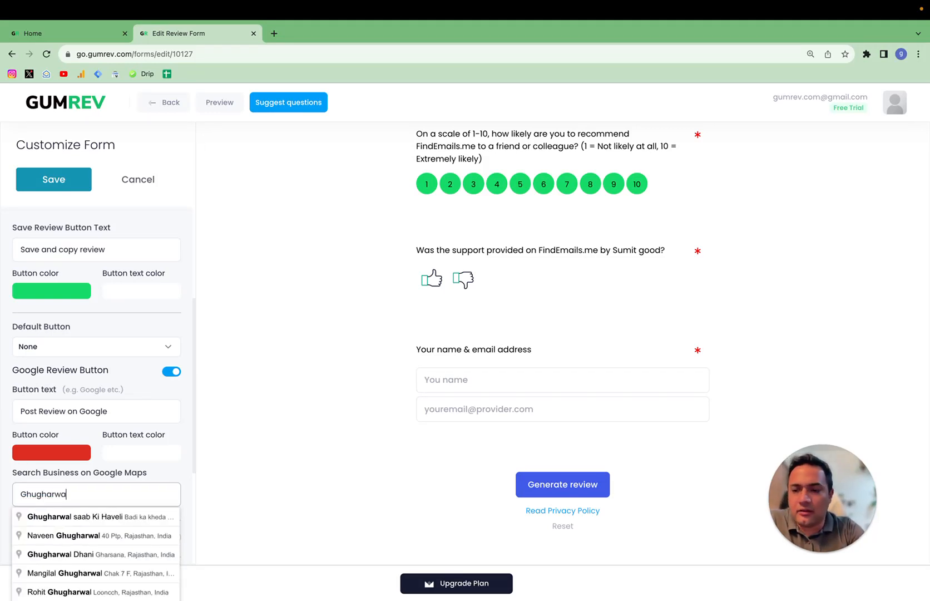
{"action": "key", "text": "BackSpace"}
{"action": "key", "text": "BackSpace"}
{"action": "type", "text": "me"}
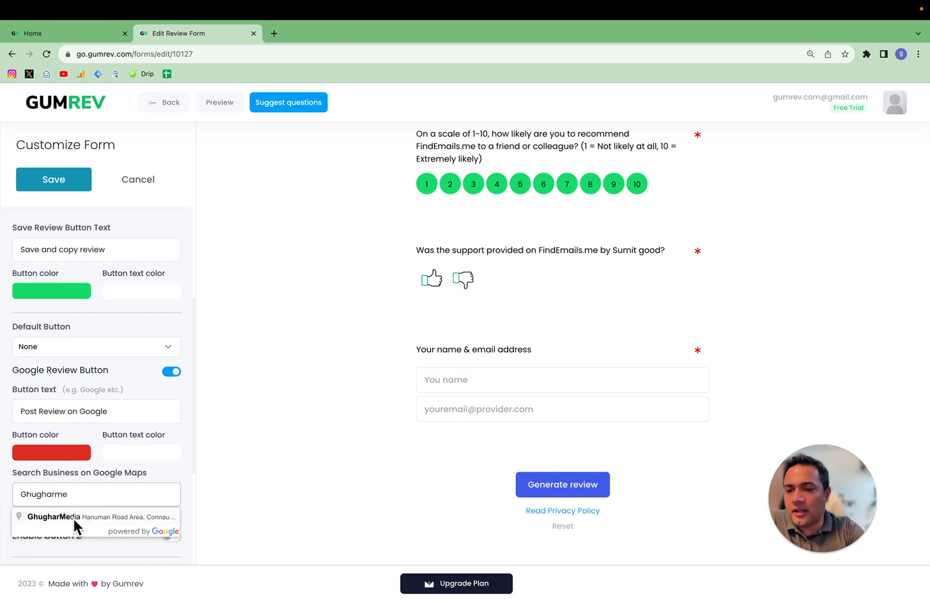
{"action": "left_click", "coordinate": [73, 517]}
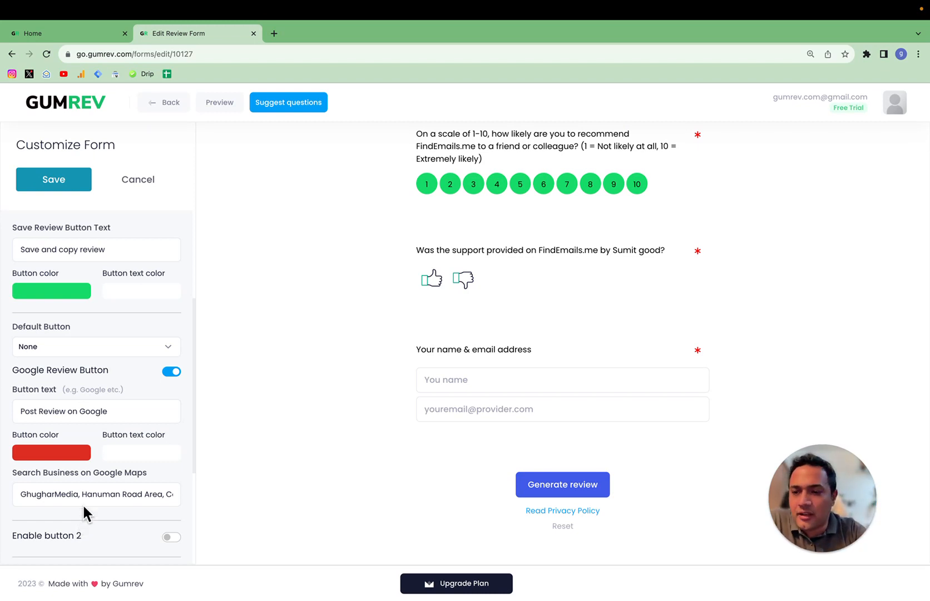
{"action": "scroll", "coordinate": [131, 373], "scroll_direction": "down", "scroll_amount": 2}
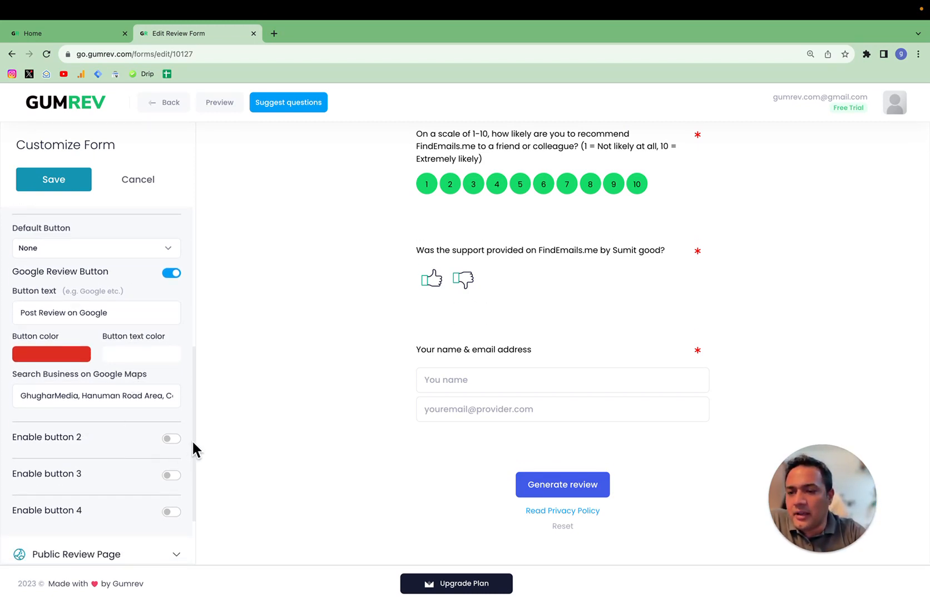
{"action": "scroll", "coordinate": [167, 445], "scroll_direction": "down", "scroll_amount": 1}
{"action": "left_click", "coordinate": [172, 403]}
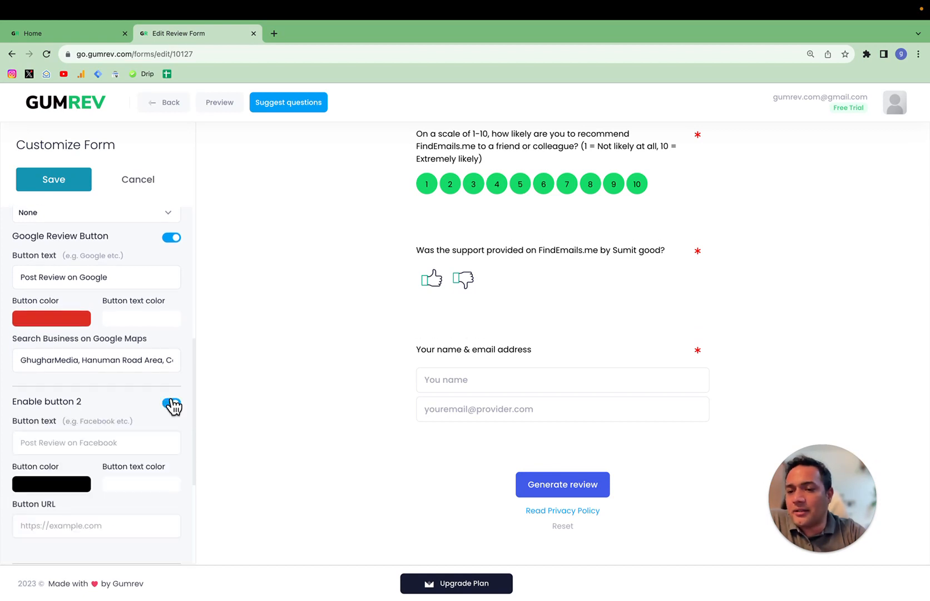
{"action": "left_click", "coordinate": [76, 442]}
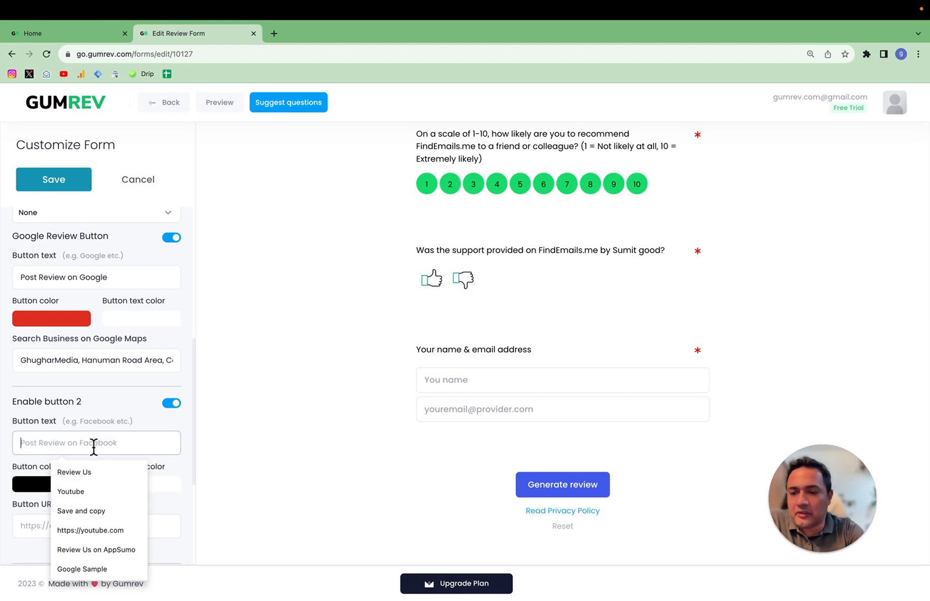
{"action": "left_click", "coordinate": [92, 550]}
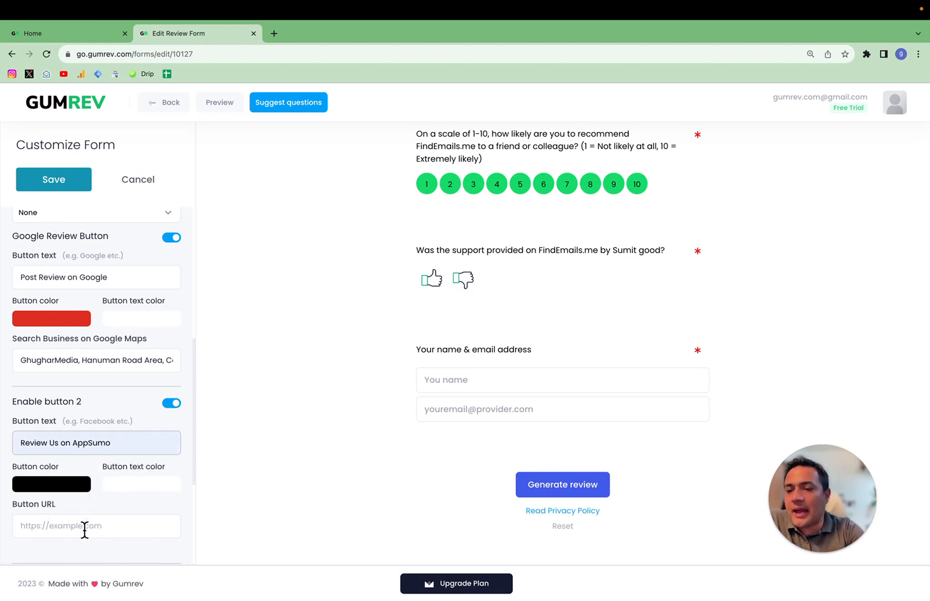
{"action": "left_click", "coordinate": [84, 527]}
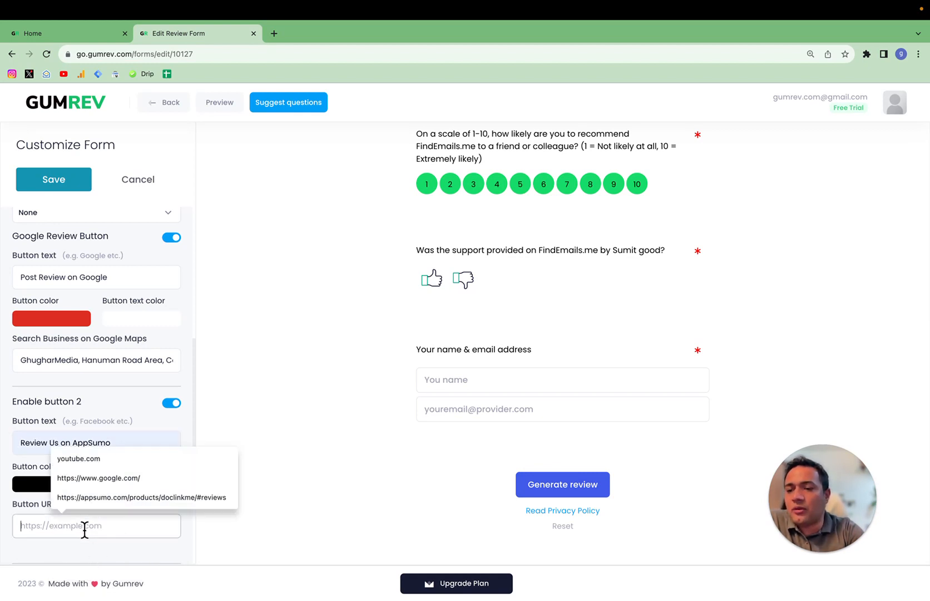
{"action": "left_click", "coordinate": [111, 497]}
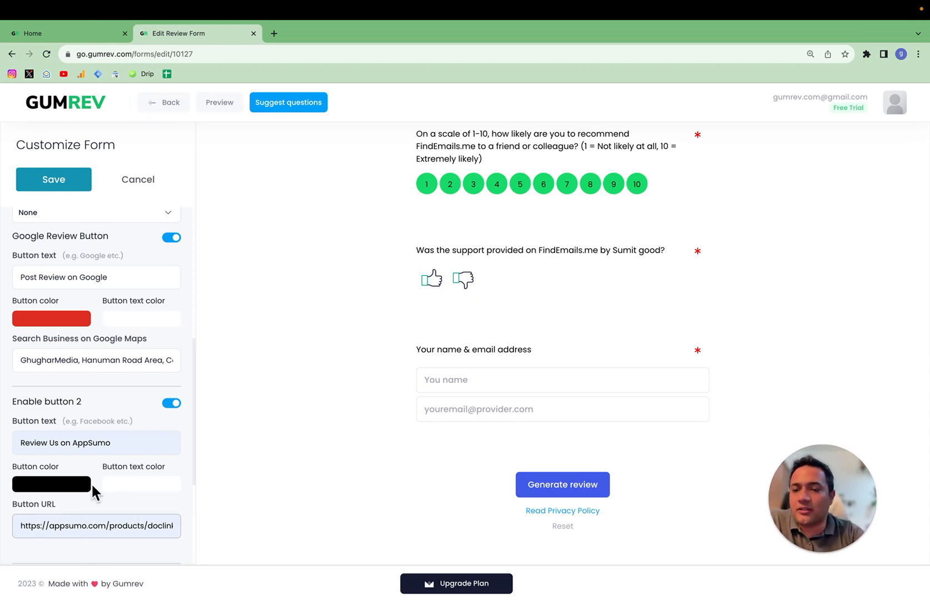
- Set the Review Us on AppSumo button's color to a golden yellow
{"action": "left_click", "coordinate": [74, 485]}
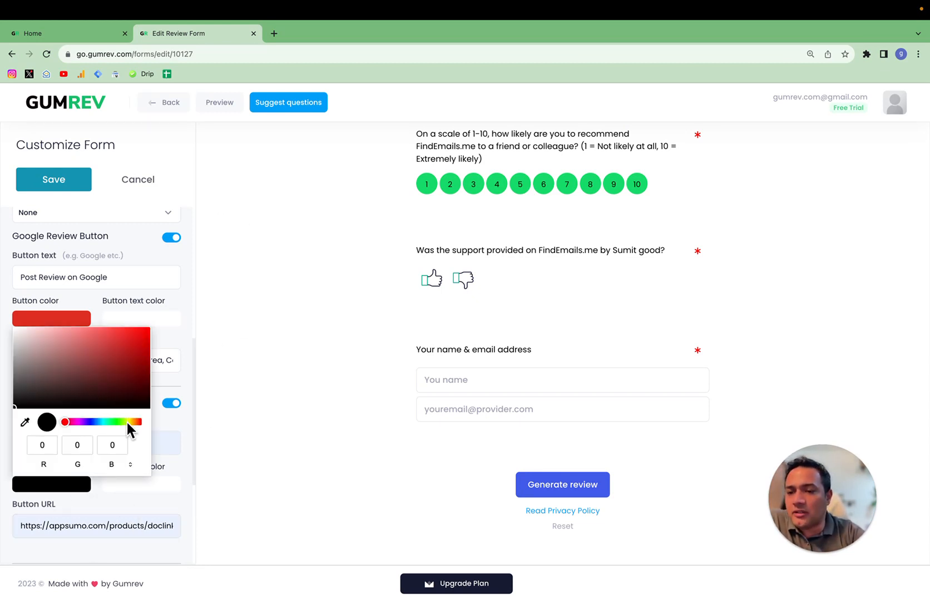
{"action": "left_click", "coordinate": [101, 467]}
{"action": "left_click", "coordinate": [102, 467]}
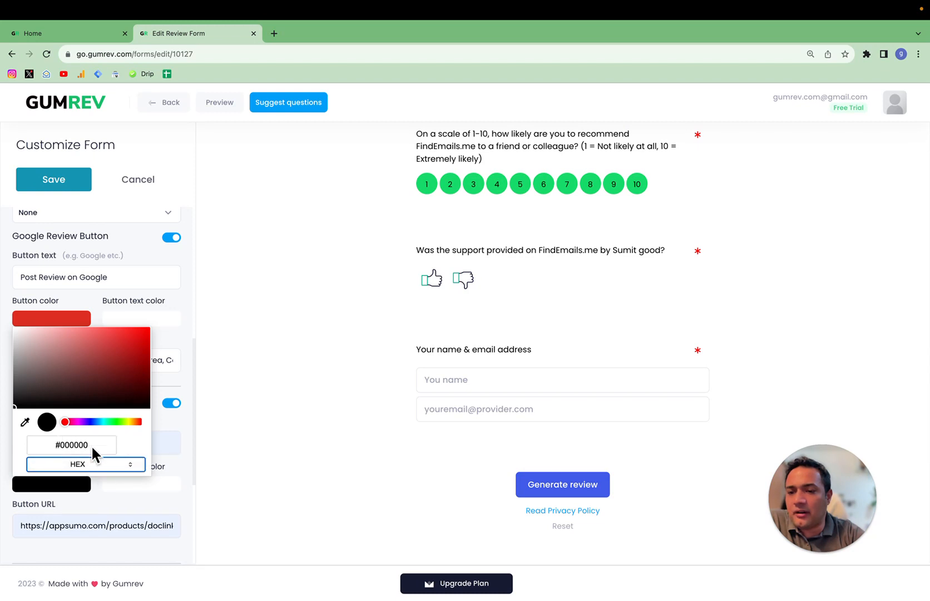
{"action": "left_click_drag", "start_coordinate": [128, 423], "coordinate": [128, 423]}
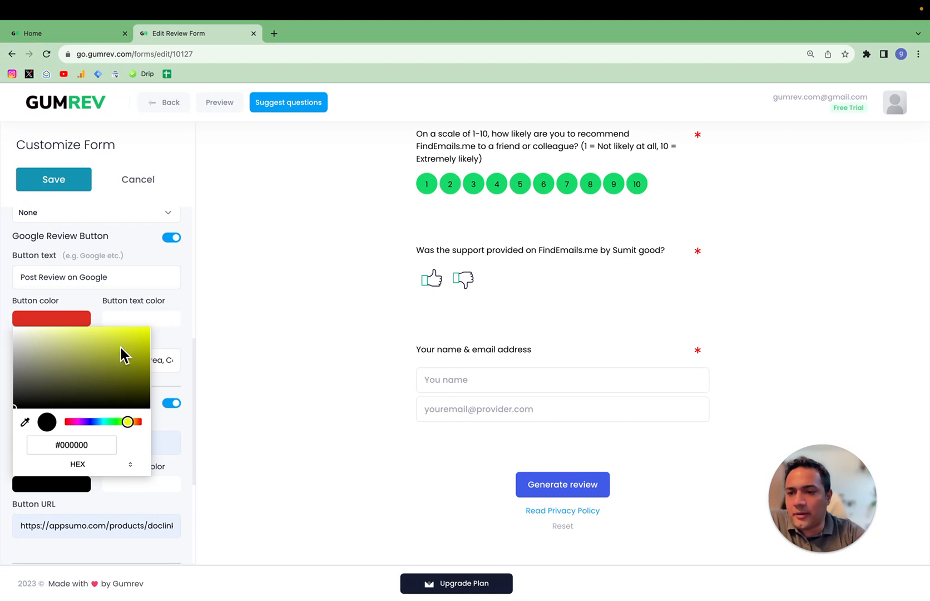
{"action": "mouse_move", "coordinate": [120, 352]}
{"action": "left_mouse_down"}
{"action": "mouse_move", "coordinate": [94, 342]}
{"action": "mouse_move", "coordinate": [99, 329]}
{"action": "mouse_move", "coordinate": [158, 348]}
{"action": "mouse_move", "coordinate": [157, 338]}
{"action": "left_mouse_up"}
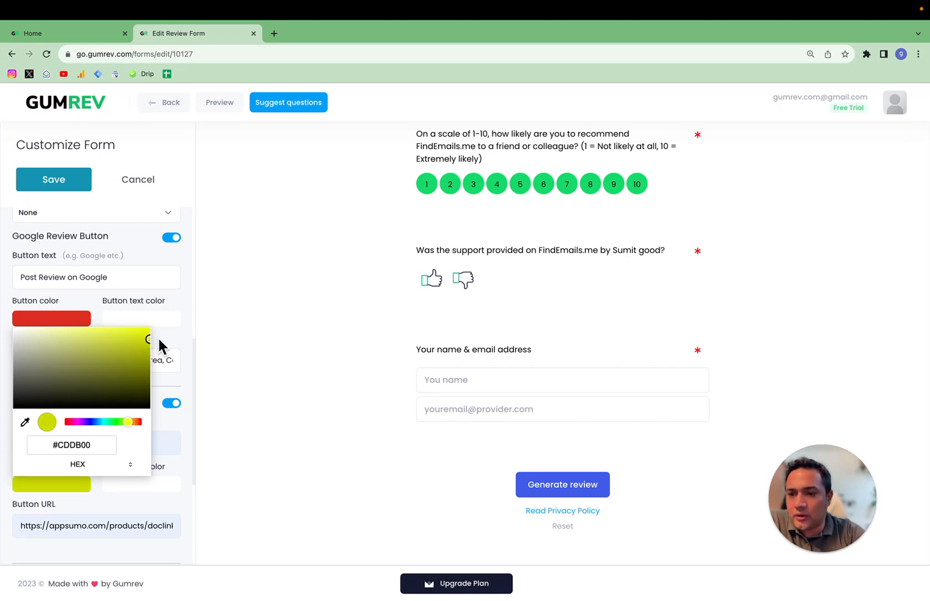
{"action": "left_click_drag", "start_coordinate": [128, 423], "coordinate": [131, 422]}
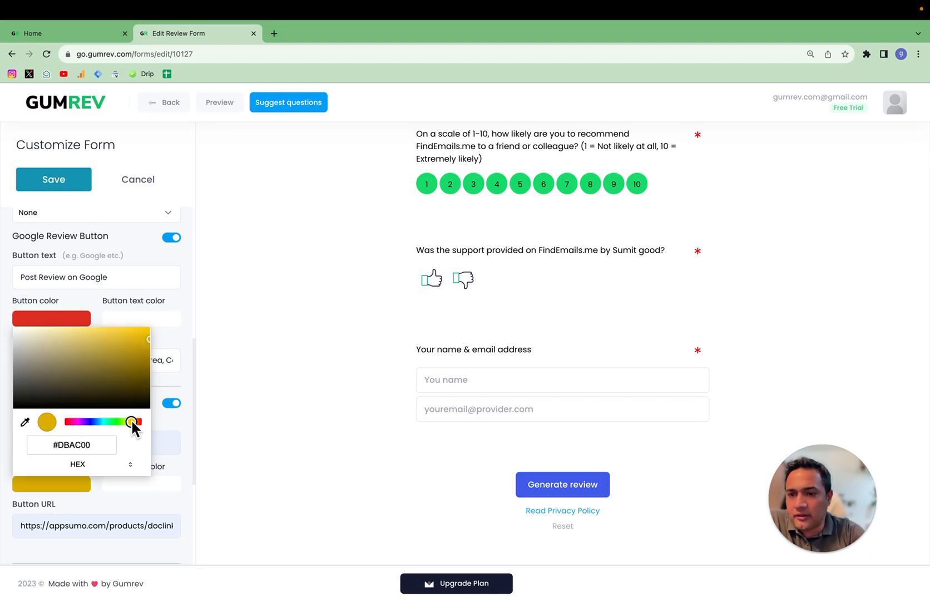
{"action": "mouse_move", "coordinate": [143, 341]}
{"action": "left_mouse_down"}
{"action": "mouse_move", "coordinate": [148, 335]}
{"action": "mouse_move", "coordinate": [124, 331]}
{"action": "left_mouse_up"}
{"action": "left_click", "coordinate": [169, 452]}
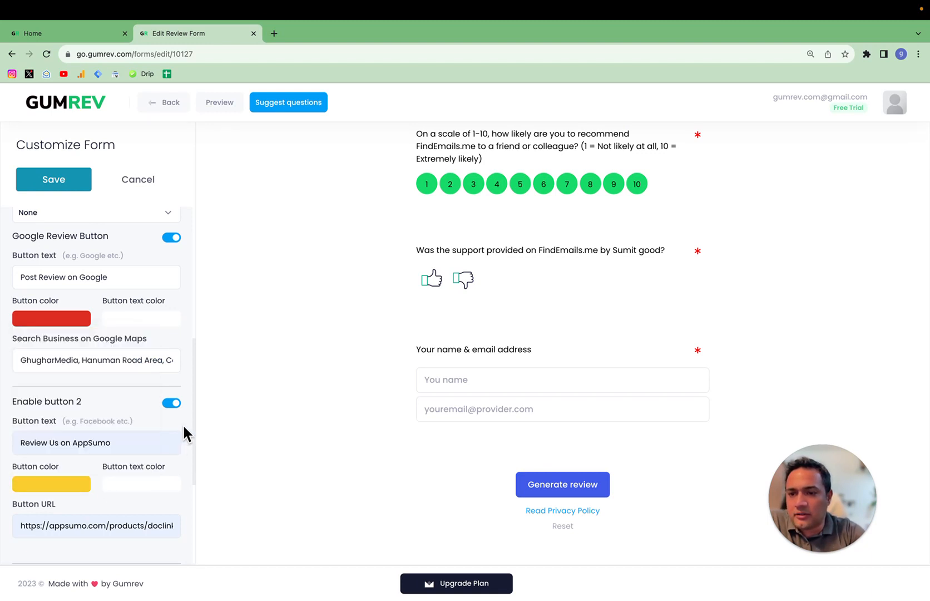
- Set the Review Us on AppSumo button's text color to black
{"action": "left_click", "coordinate": [145, 493]}
{"action": "left_click_drag", "start_coordinate": [160, 380], "coordinate": [106, 413]}
{"action": "left_click", "coordinate": [85, 460]}
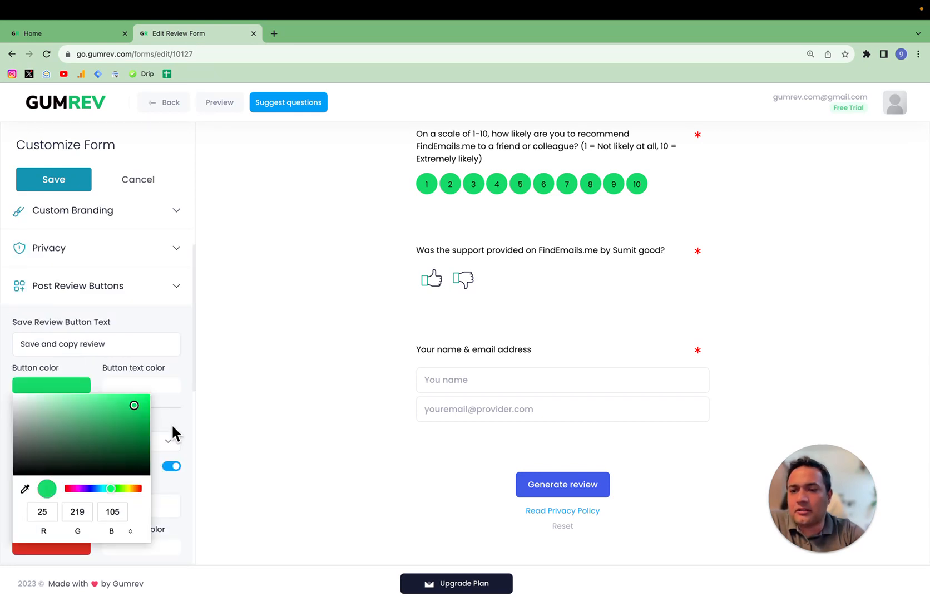
{"action": "left_click", "coordinate": [173, 423]}
{"action": "scroll", "coordinate": [174, 418], "scroll_direction": "down", "scroll_amount": 2}
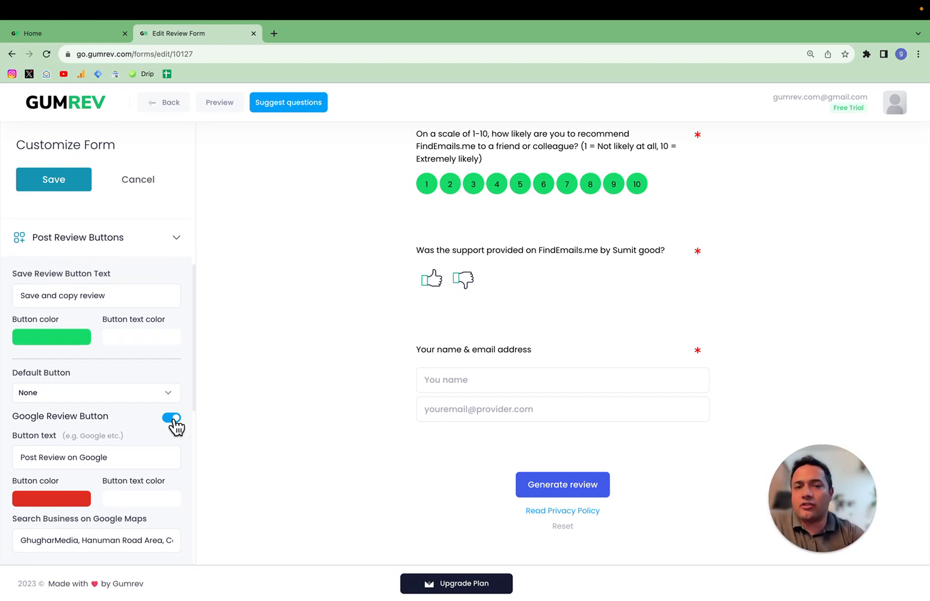
{"action": "scroll", "coordinate": [174, 423], "scroll_direction": "down", "scroll_amount": 10}
{"action": "scroll", "coordinate": [174, 418], "scroll_direction": "down", "scroll_amount": 3}
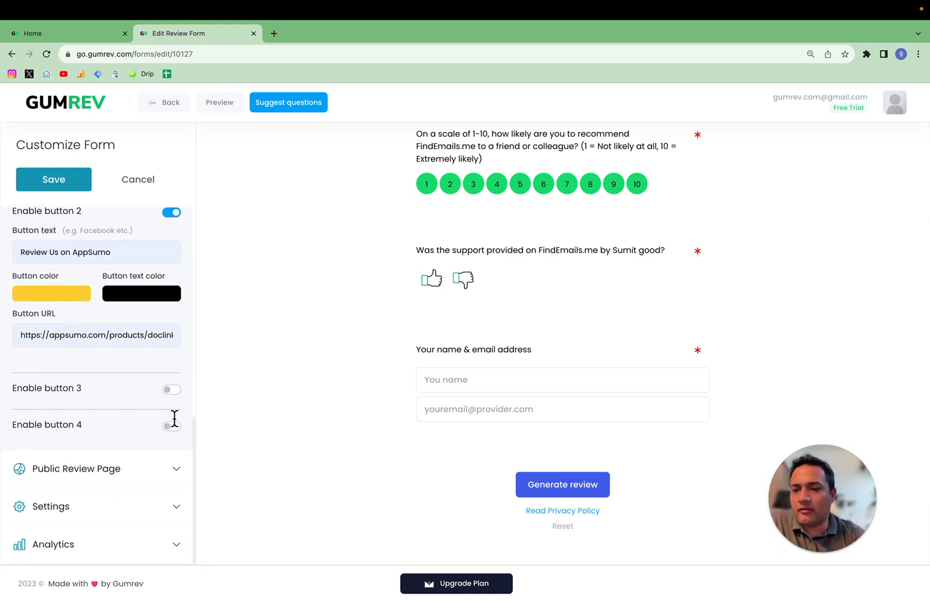
- Look at the public review page options, then try the form's right-to-left layout and switch it back off
{"action": "left_click", "coordinate": [105, 469]}
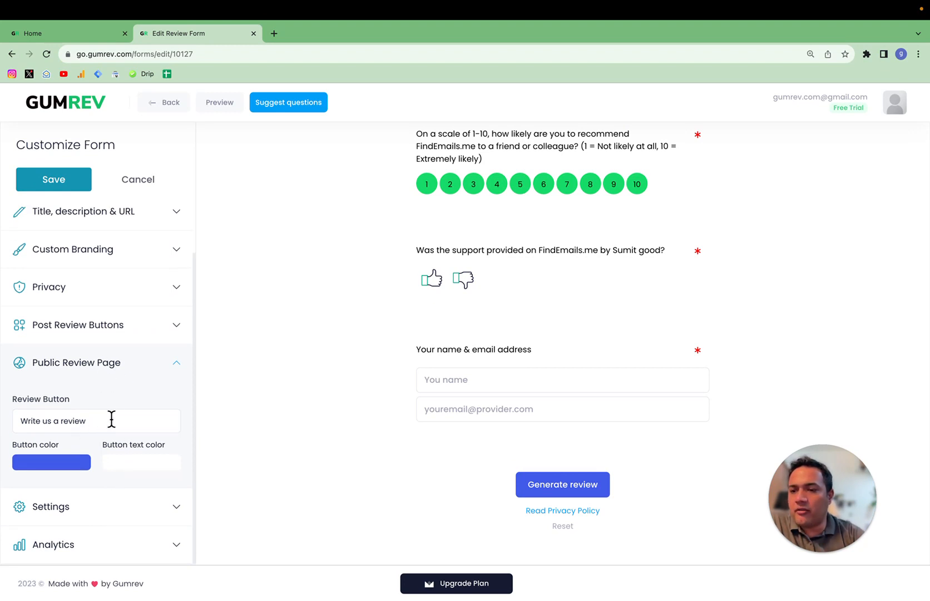
{"action": "left_click", "coordinate": [136, 377]}
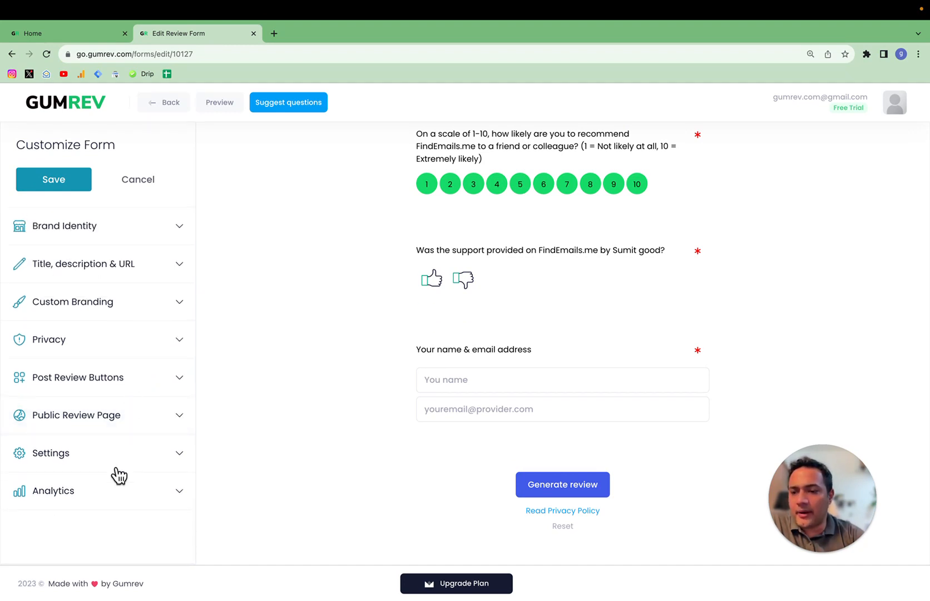
{"action": "left_click", "coordinate": [117, 472]}
{"action": "scroll", "coordinate": [119, 469], "scroll_direction": "down", "scroll_amount": 3}
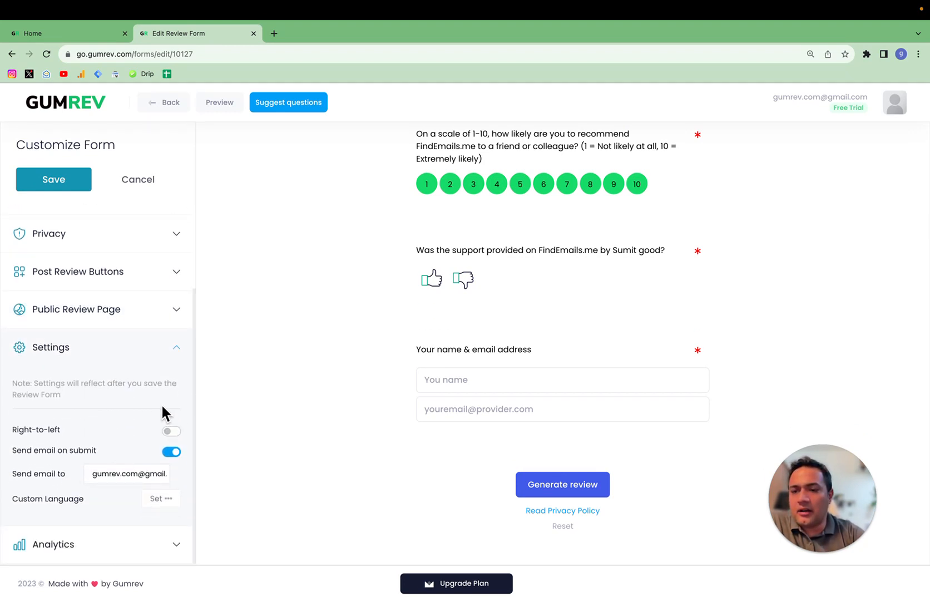
{"action": "left_click", "coordinate": [171, 436]}
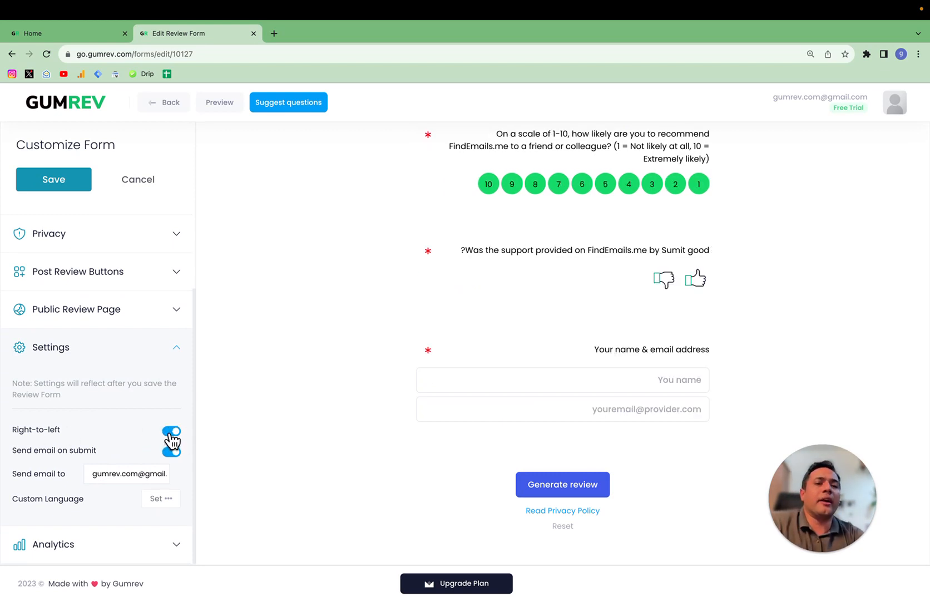
{"action": "left_click", "coordinate": [174, 433]}
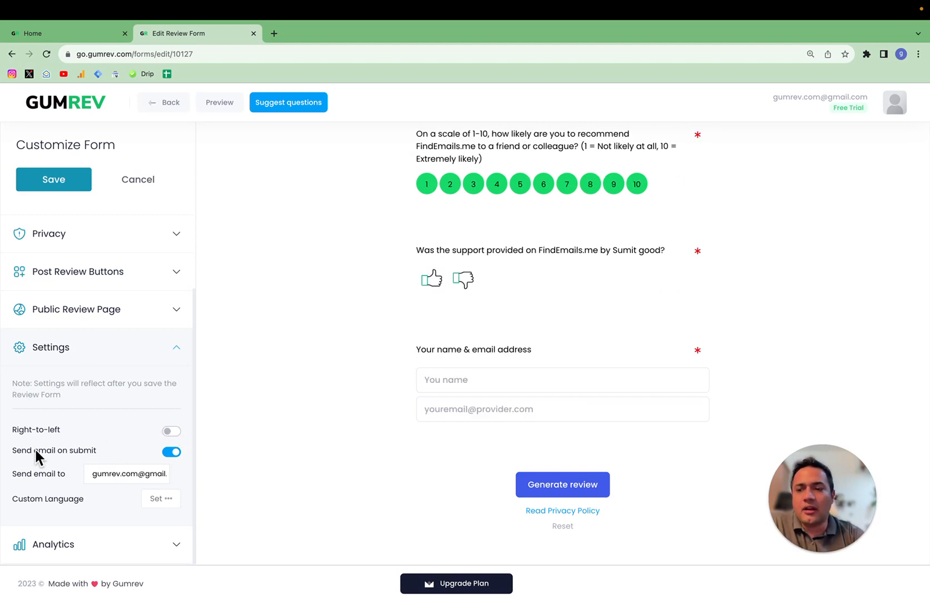
- Replace the form's submission notification recipient with the FindEmails account's email address, copied from the FindEmails Chrome profile
{"action": "left_click", "coordinate": [121, 473]}
{"action": "triple_click", "coordinate": [120, 474]}
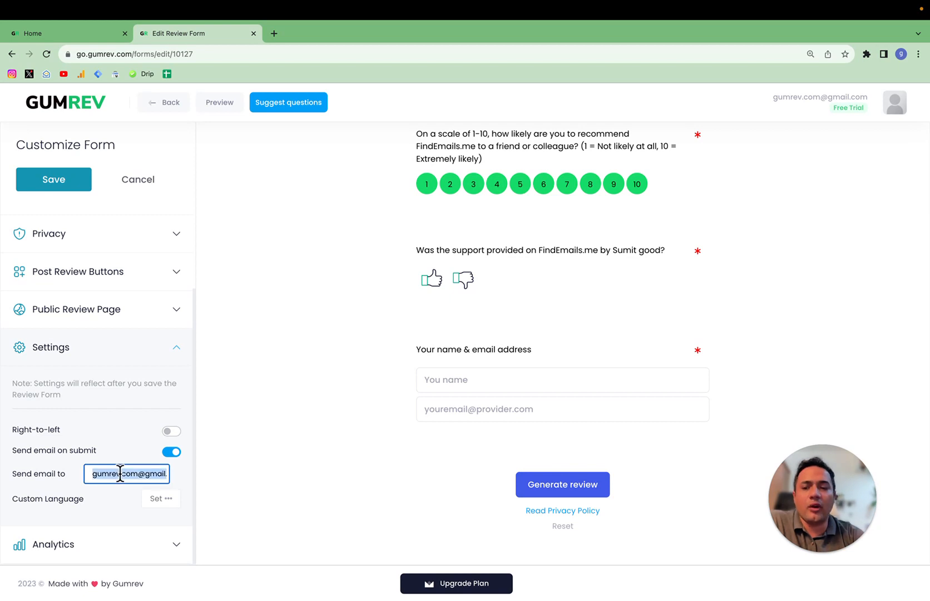
{"action": "left_click", "coordinate": [899, 55]}
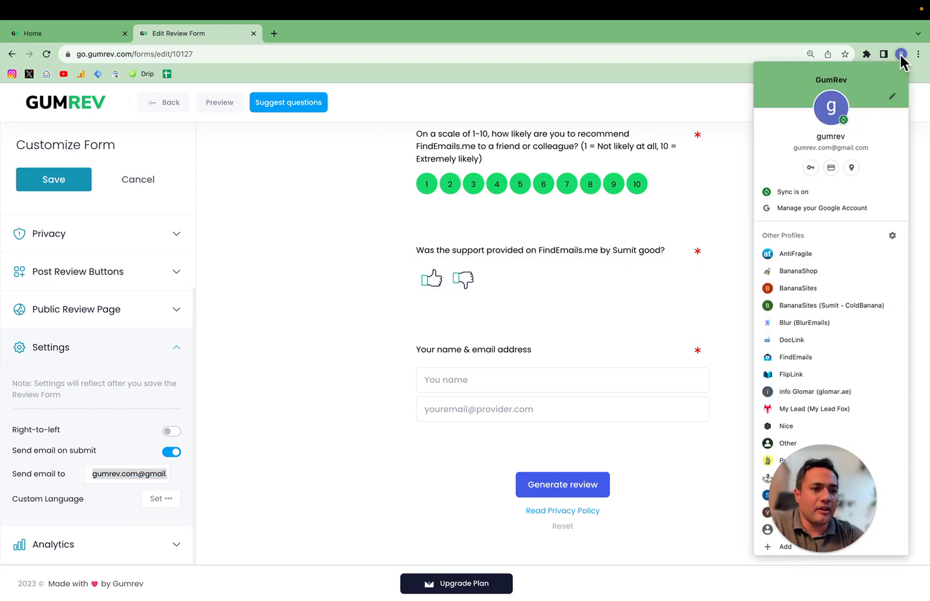
{"action": "left_click", "coordinate": [815, 356]}
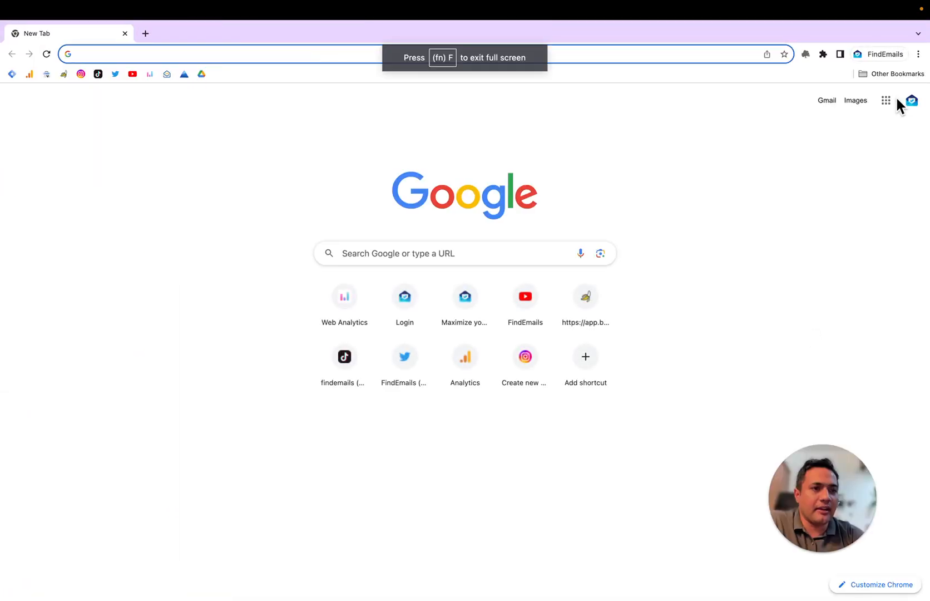
{"action": "left_click", "coordinate": [911, 100]}
{"action": "triple_click", "coordinate": [798, 133]}
{"action": "key", "text": "super+c"}
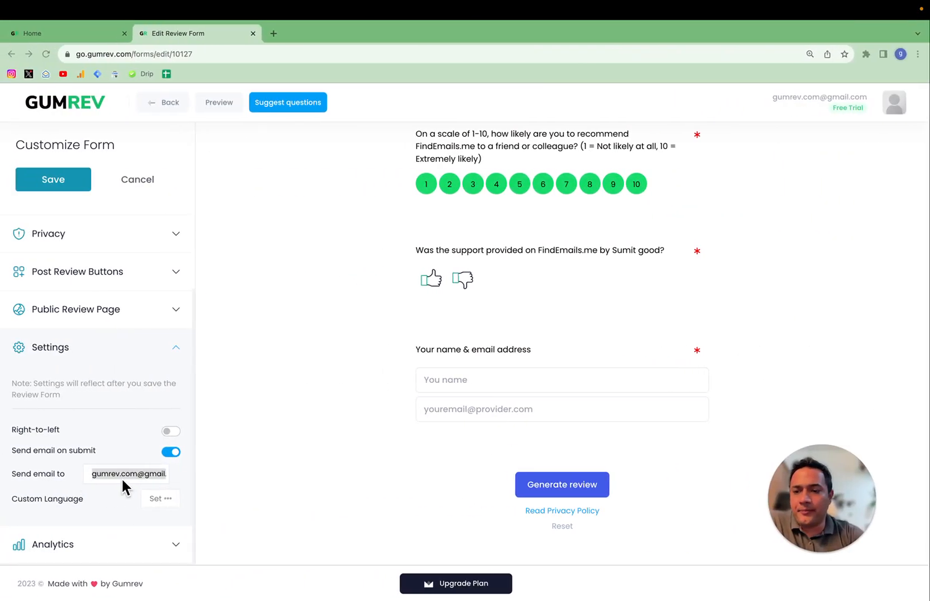
{"action": "left_click", "coordinate": [122, 474]}
{"action": "triple_click", "coordinate": [125, 474]}
{"action": "key", "text": "super+v"}
{"action": "left_click", "coordinate": [105, 505]}
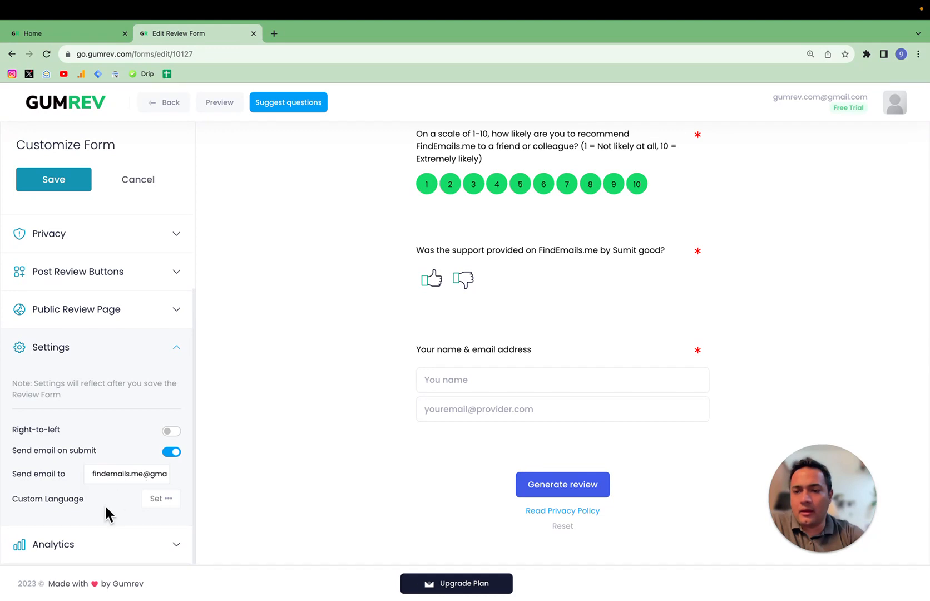
- Review the form's custom language texts and the analytics ID fields for Facebook Pixel, Google Analytics and Google Tag Manager
{"action": "left_click", "coordinate": [163, 498]}
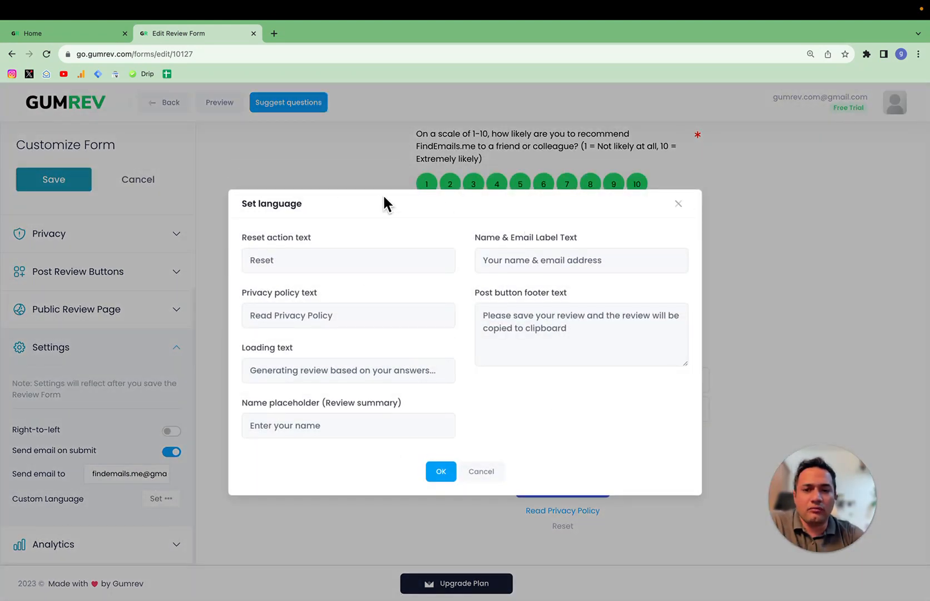
{"action": "left_click", "coordinate": [443, 473]}
{"action": "left_click", "coordinate": [87, 545]}
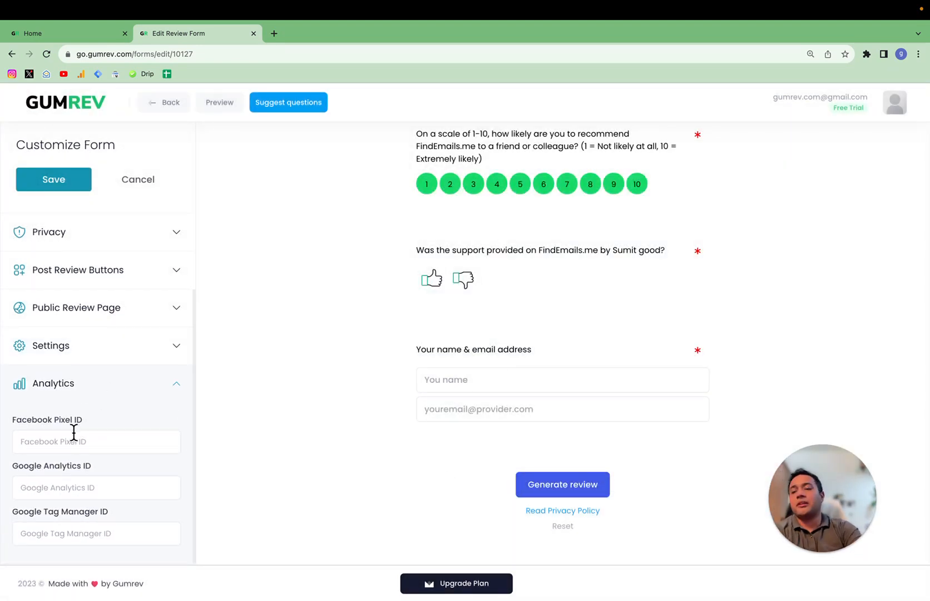
{"action": "left_click", "coordinate": [52, 489]}
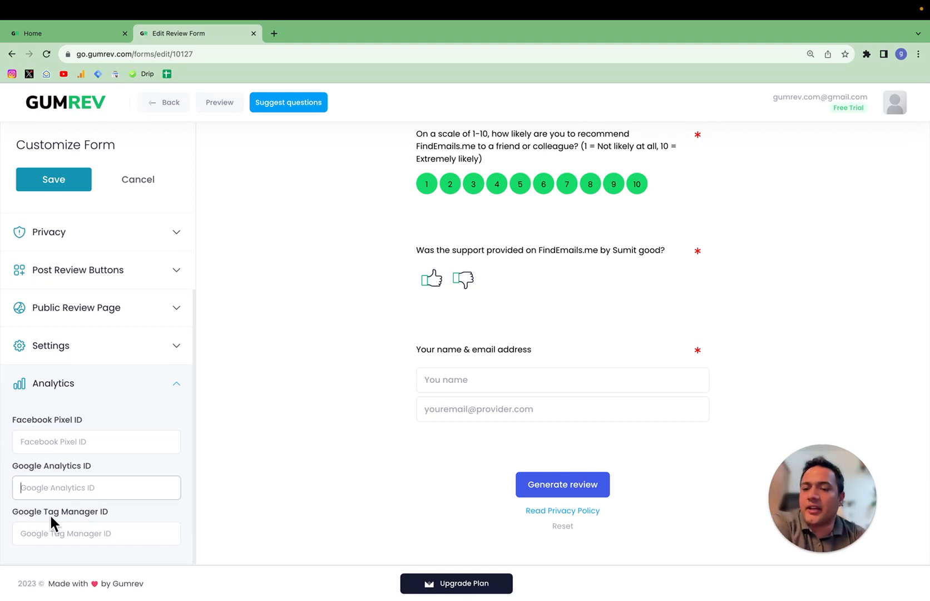
{"action": "left_click", "coordinate": [47, 551]}
{"action": "left_click", "coordinate": [75, 528]}
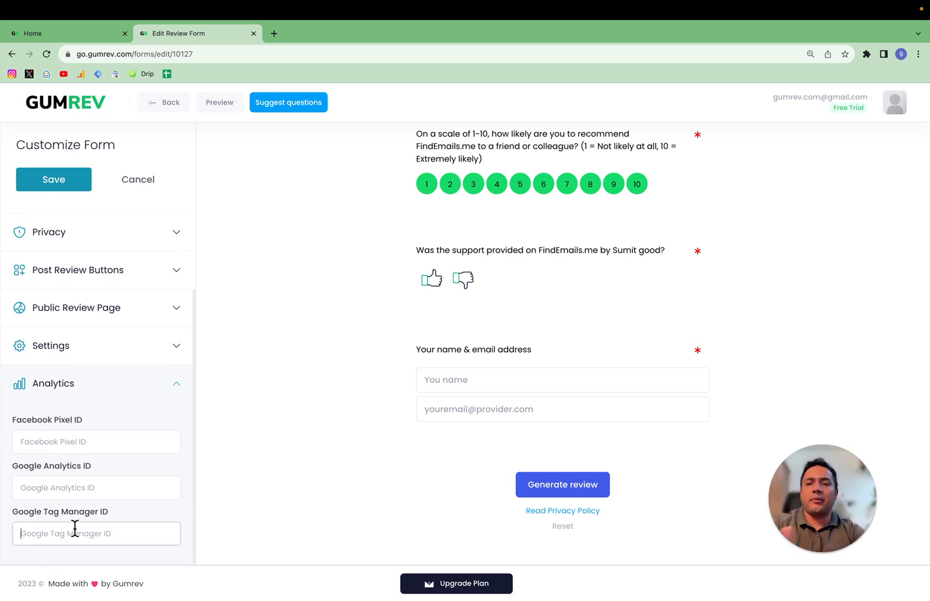
{"action": "left_click", "coordinate": [118, 389]}
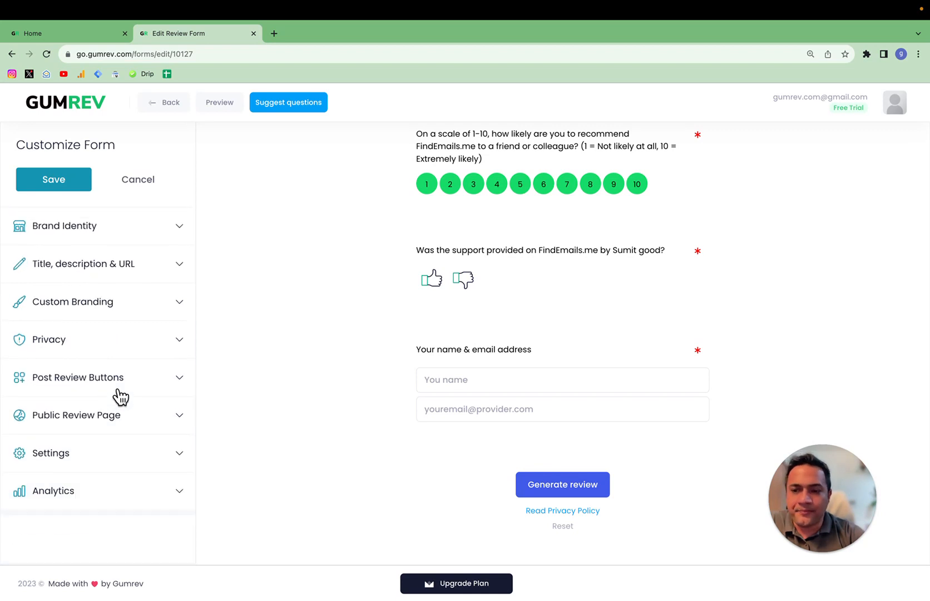
- Save the review form and open its preview
{"action": "left_click", "coordinate": [68, 185]}
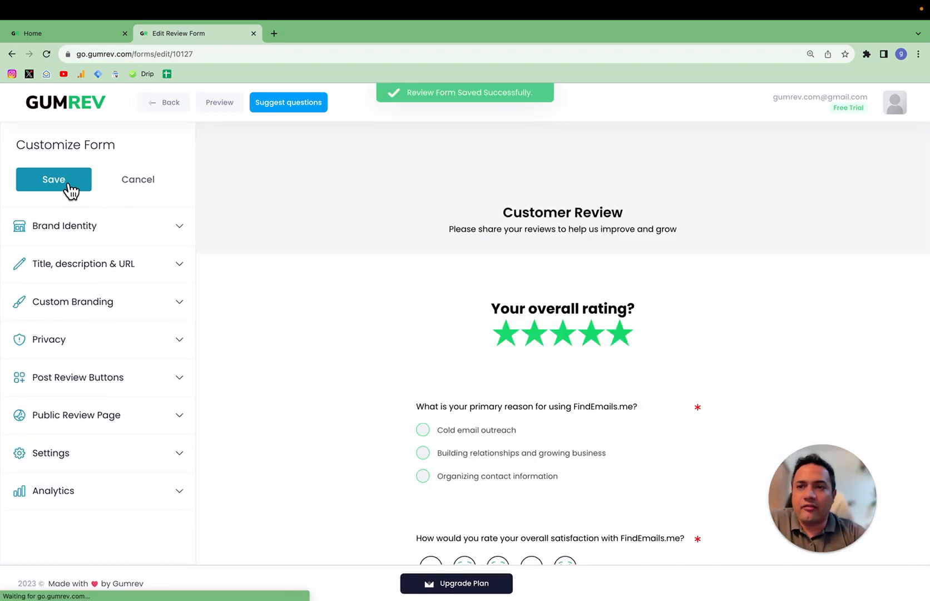
{"action": "left_click", "coordinate": [220, 104]}
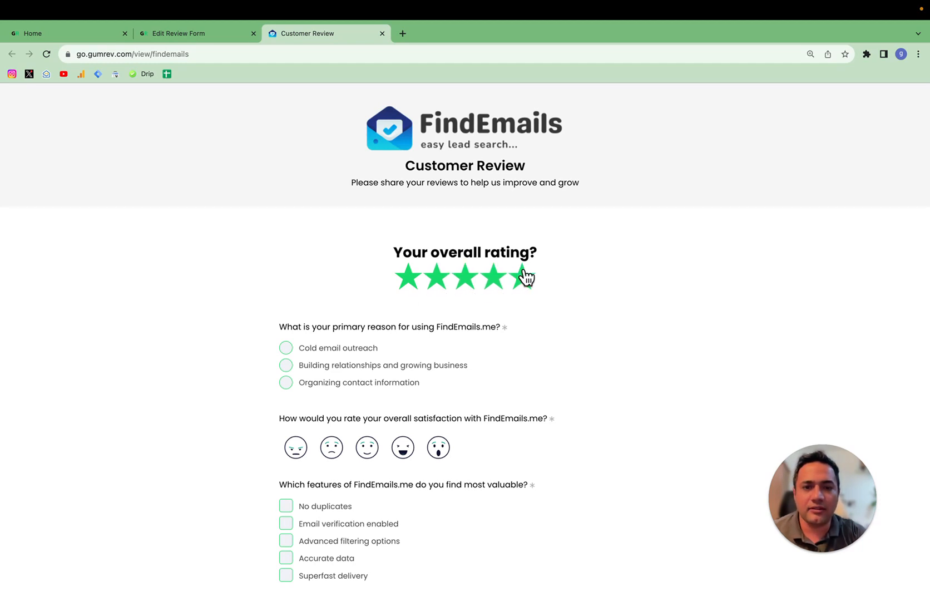
- In the form preview, answer Cold email outreach as the primary reason and happy for overall satisfaction
{"action": "scroll", "coordinate": [523, 275], "scroll_direction": "down", "scroll_amount": 3}
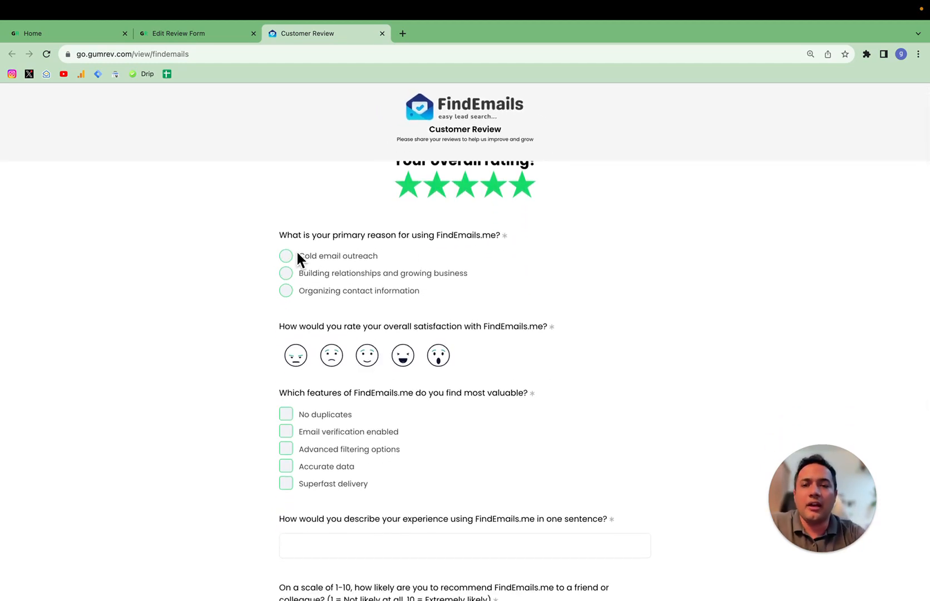
{"action": "left_click", "coordinate": [286, 256]}
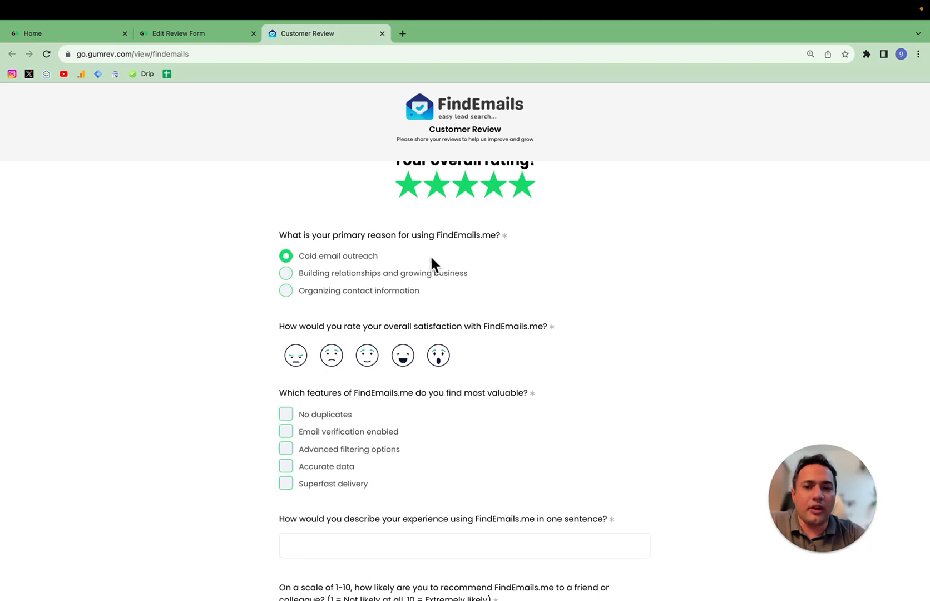
{"action": "scroll", "coordinate": [439, 259], "scroll_direction": "down", "scroll_amount": 1}
{"action": "left_click", "coordinate": [404, 314]}
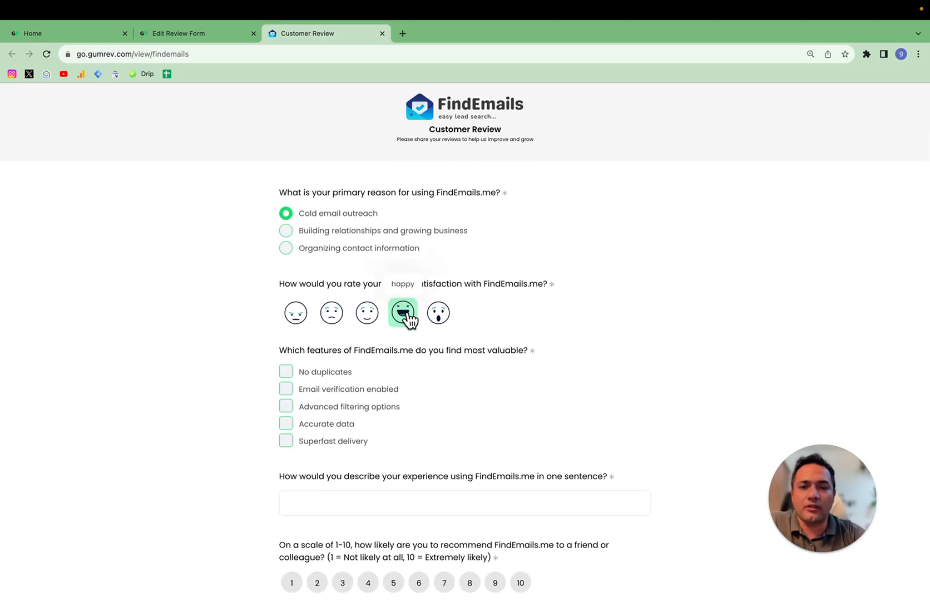
- Select No duplicates, Email verification enabled and Advanced filtering options as the most valuable FindEmails.me features
{"action": "left_click", "coordinate": [286, 374]}
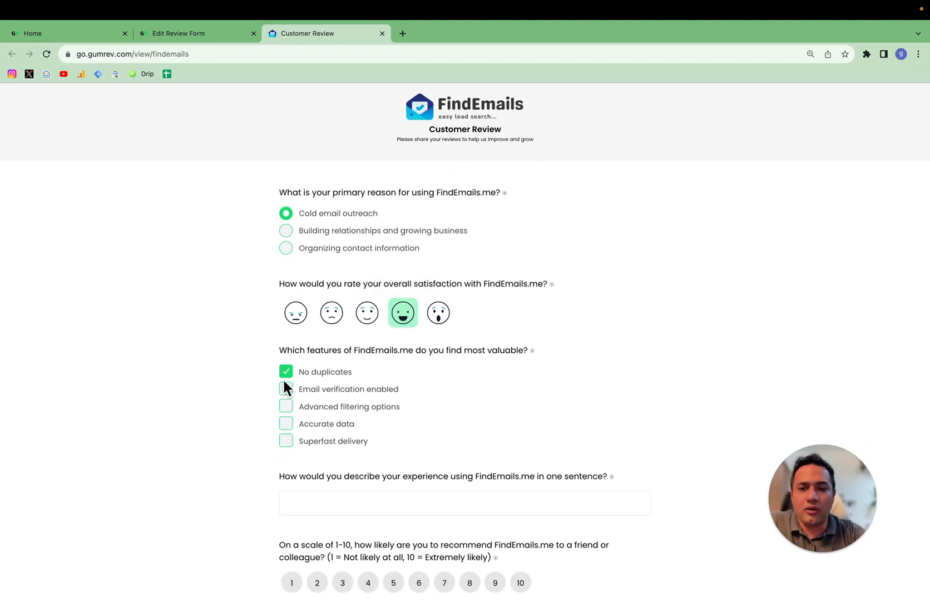
{"action": "left_click", "coordinate": [285, 390]}
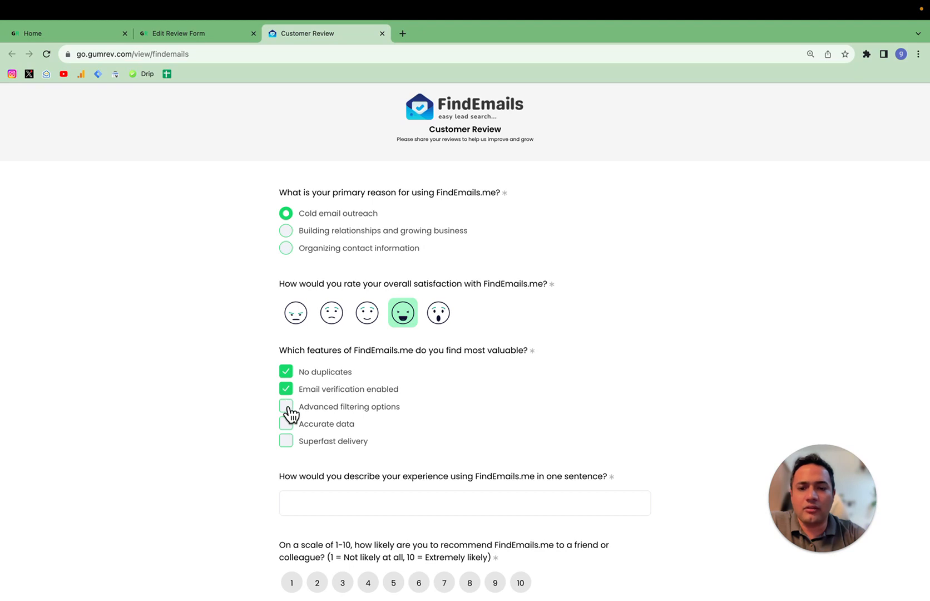
{"action": "left_click", "coordinate": [288, 407]}
- Describe the experience as "ALl amazing" and rate the likelihood of recommending FindEmails.me as 10
{"action": "scroll", "coordinate": [373, 384], "scroll_direction": "down", "scroll_amount": 3}
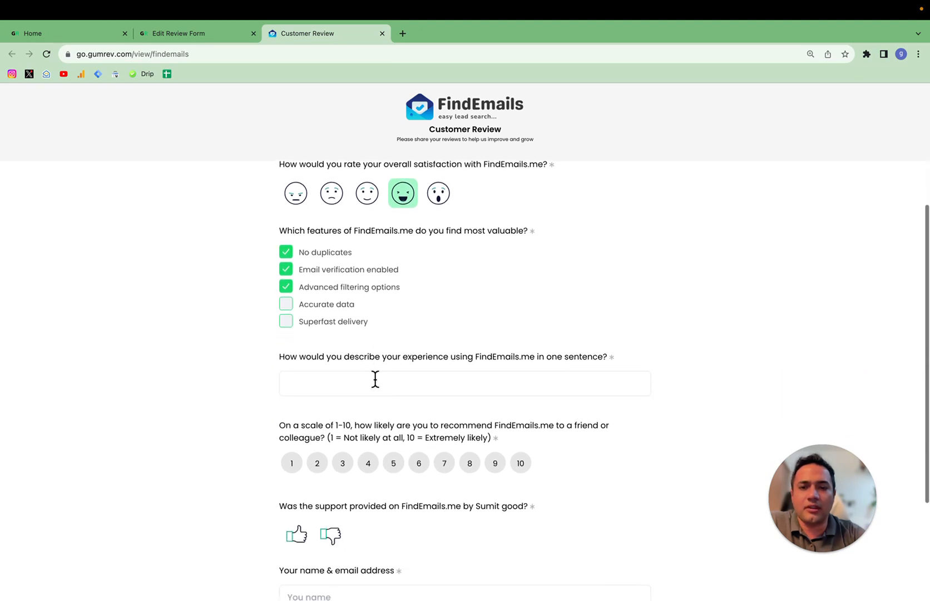
{"action": "left_click", "coordinate": [342, 380]}
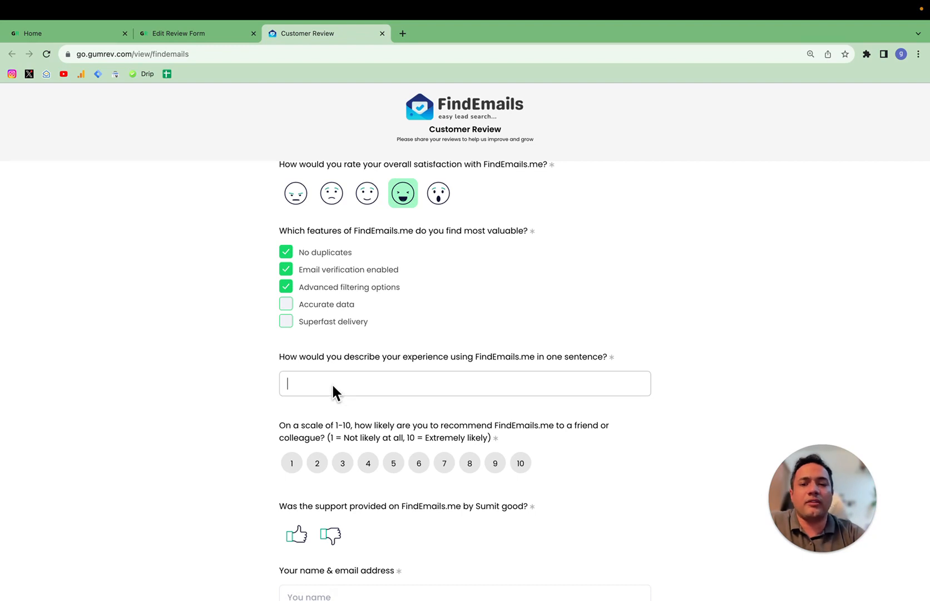
{"action": "type", "text": "ALl amazing"}
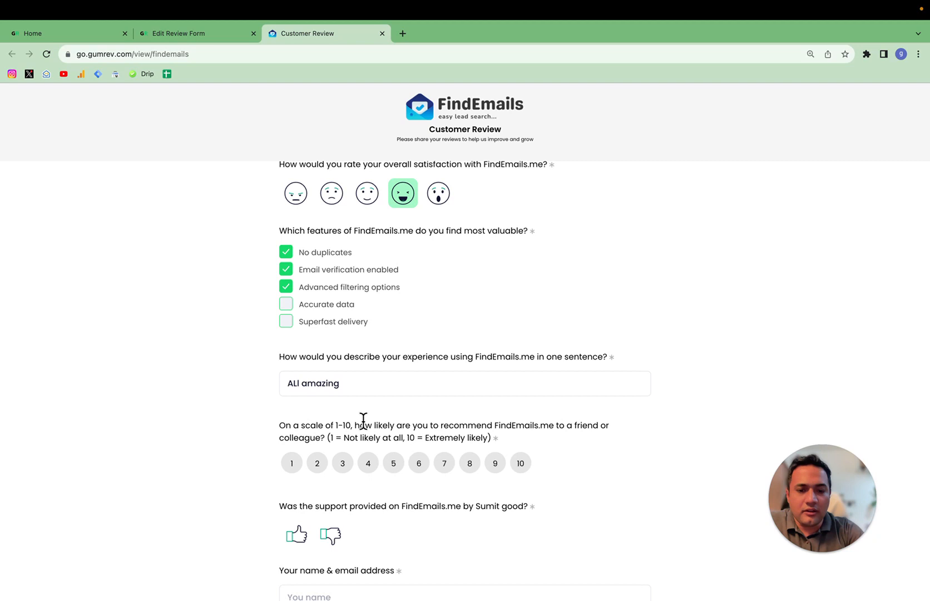
{"action": "left_click", "coordinate": [521, 464]}
- Give the support question a thumbs up and fill in the reviewer's name and email address from the saved suggestions
{"action": "scroll", "coordinate": [495, 387], "scroll_direction": "down", "scroll_amount": 2}
{"action": "scroll", "coordinate": [495, 387], "scroll_direction": "down", "scroll_amount": 3}
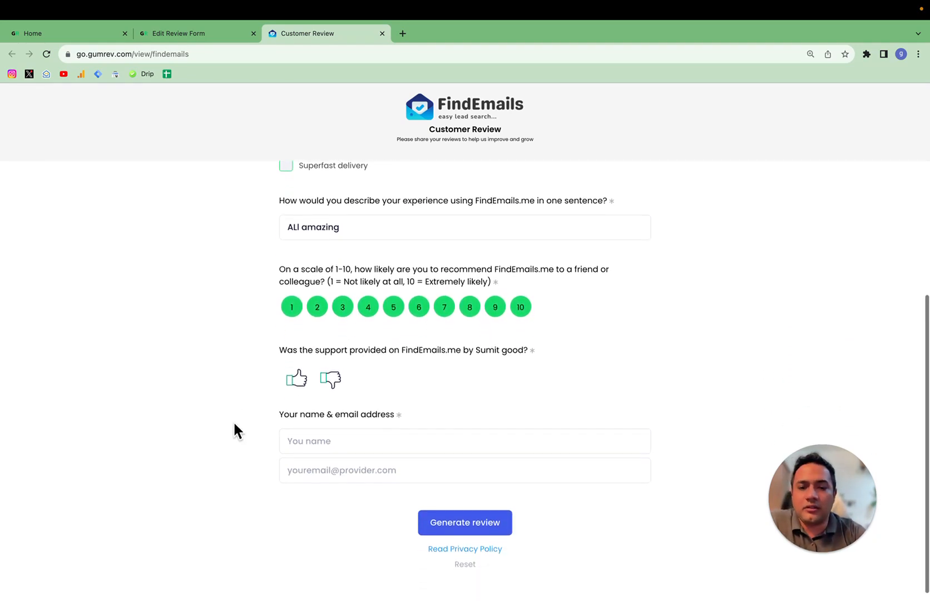
{"action": "left_click", "coordinate": [297, 374]}
{"action": "left_click", "coordinate": [347, 438]}
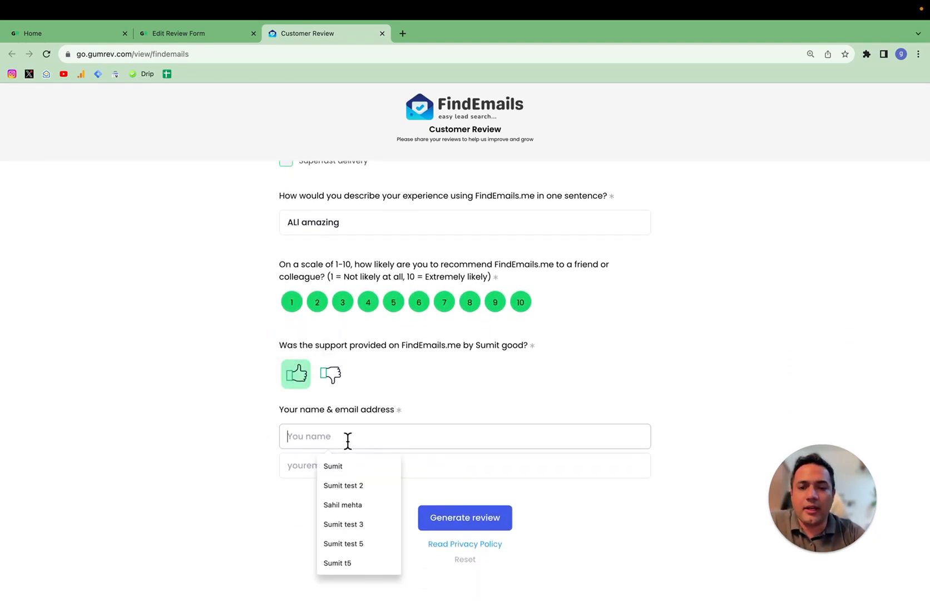
{"action": "left_click", "coordinate": [347, 466]}
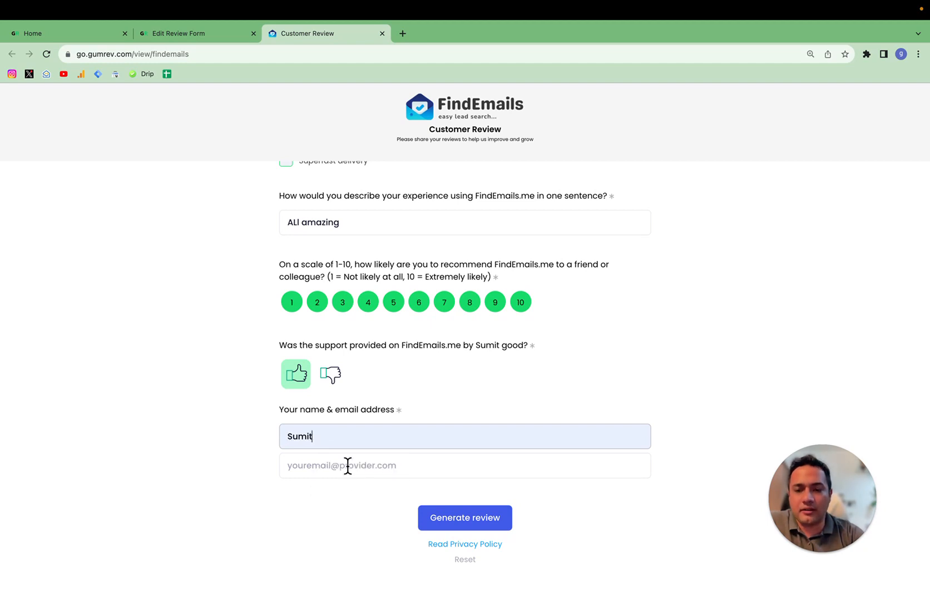
{"action": "left_click", "coordinate": [348, 465]}
{"action": "left_click", "coordinate": [352, 495]}
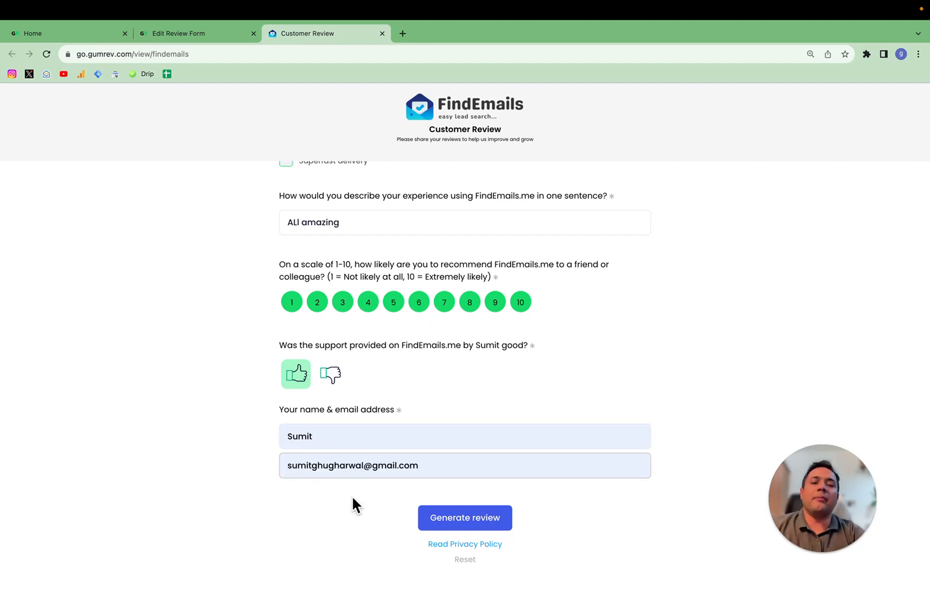
- Generate the review from the answers and have its text rewritten once
{"action": "left_click", "coordinate": [468, 519]}
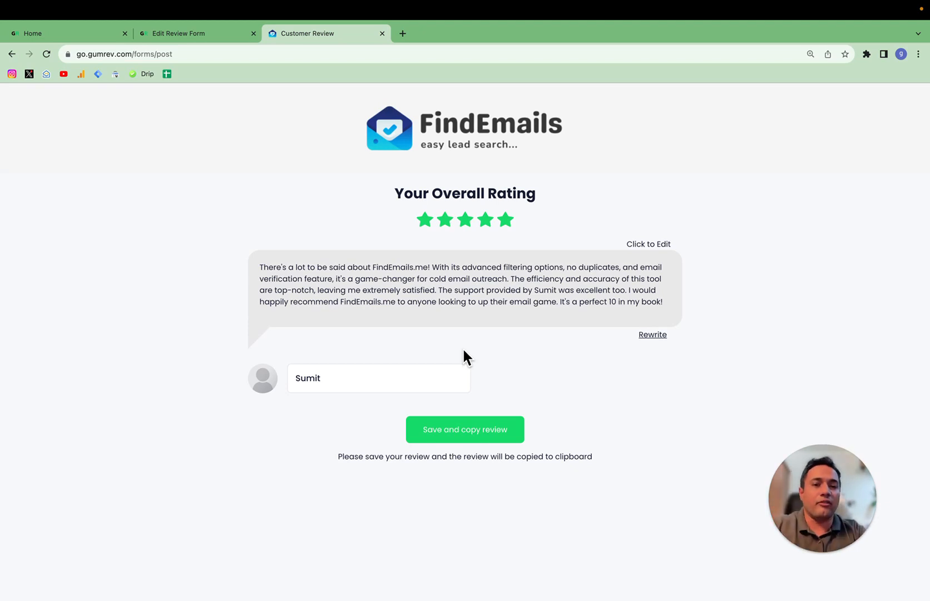
{"action": "left_click", "coordinate": [654, 335]}
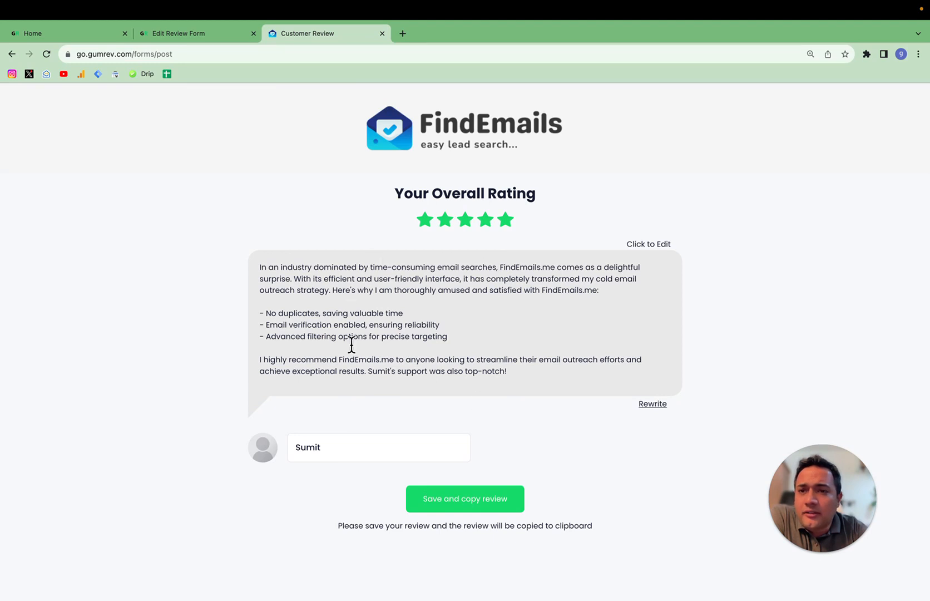
- Refresh the GumRev home page and rename the FindEmails.me review form from Default Name to FindEmails
{"action": "left_click", "coordinate": [82, 40]}
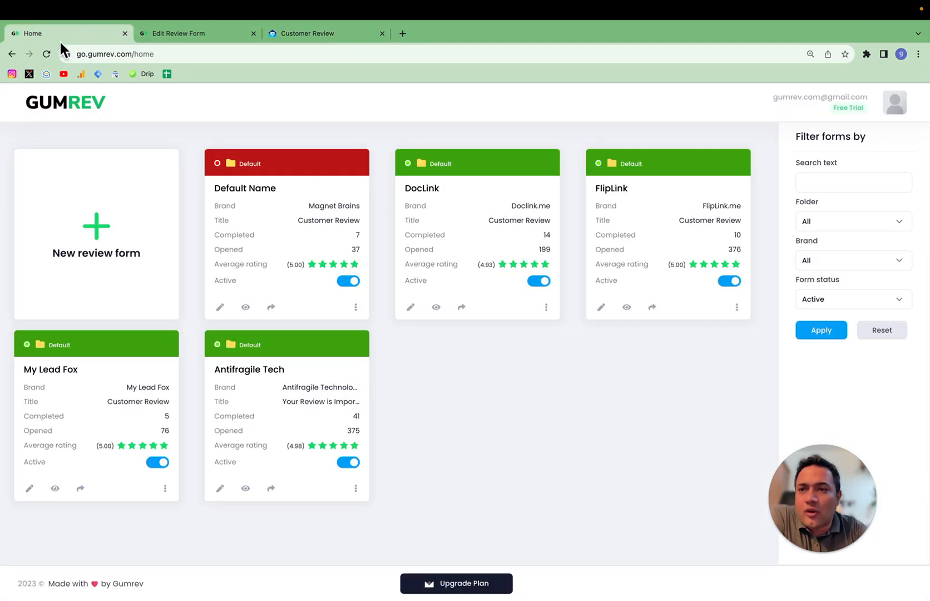
{"action": "left_click", "coordinate": [46, 54]}
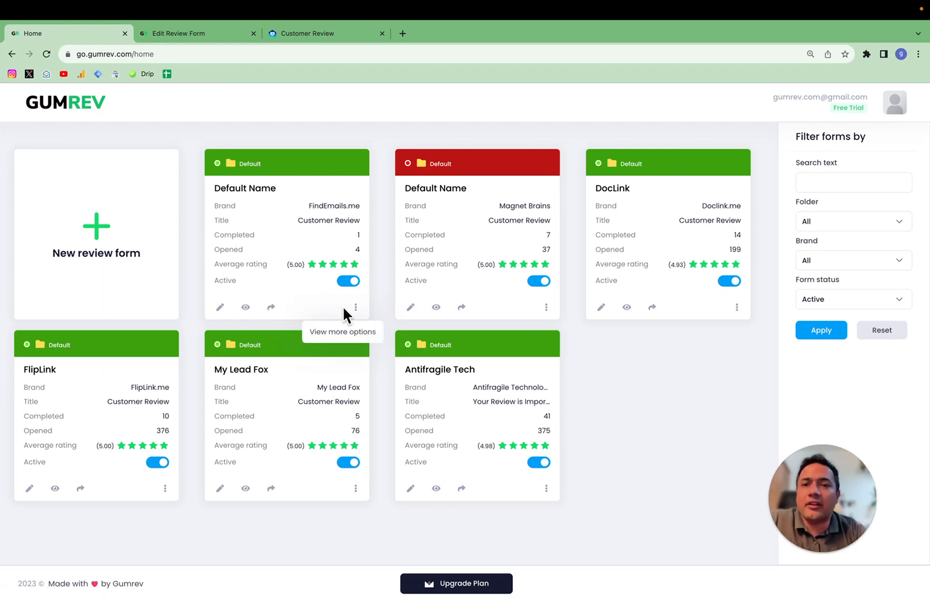
{"action": "left_click", "coordinate": [260, 187]}
{"action": "triple_click", "coordinate": [260, 188]}
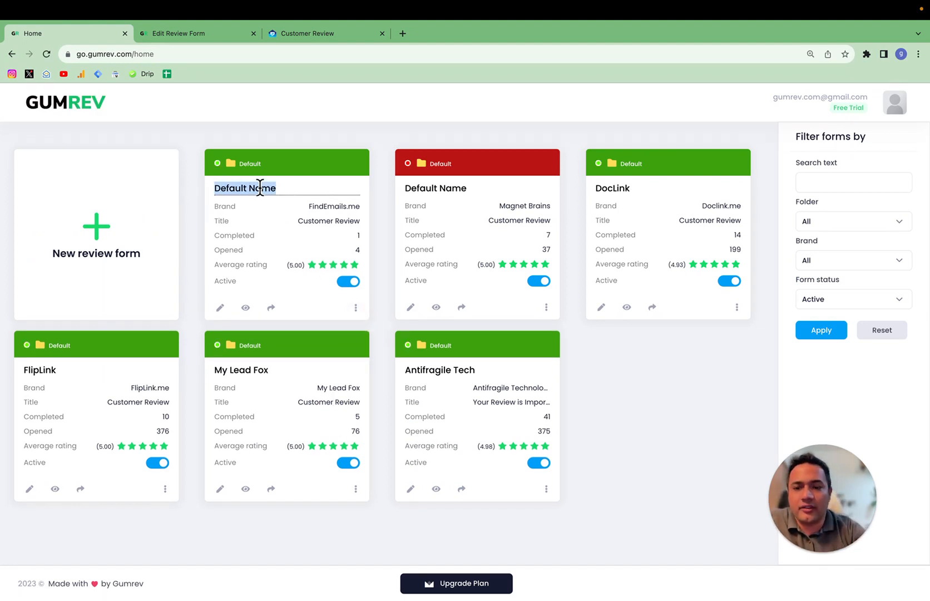
{"action": "type", "text": "FindEMails"}
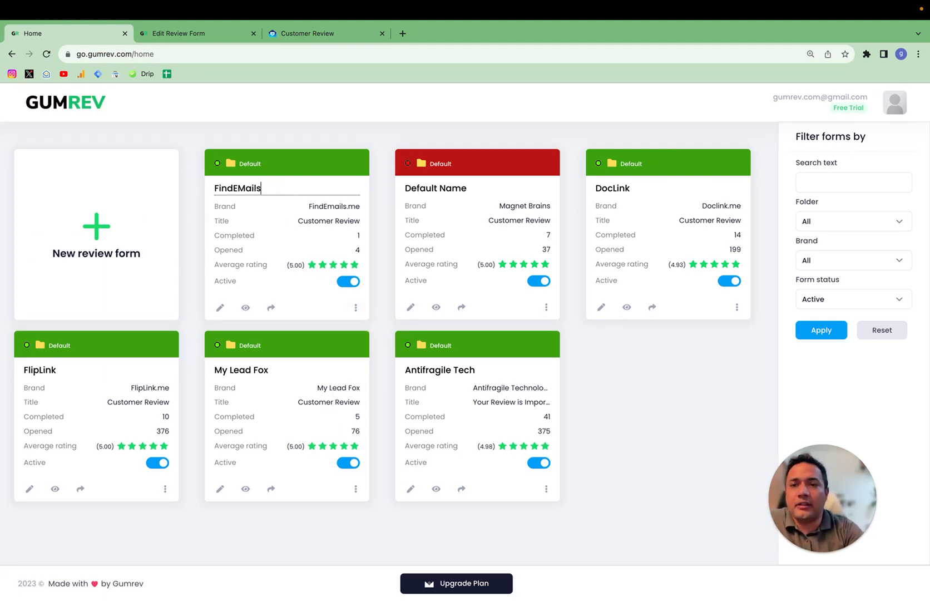
{"action": "key", "text": "BackSpace"}
{"action": "key", "text": "BackSpace"}
{"action": "key", "text": "BackSpace"}
{"action": "key", "text": "BackSpace"}
{"action": "key", "text": "BackSpace"}
{"action": "type", "text": "mails"}
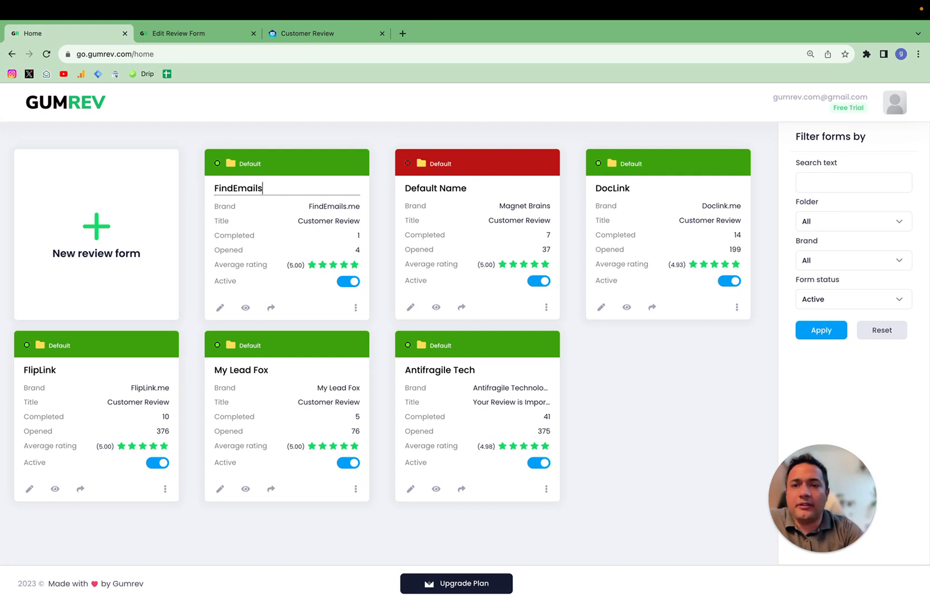
{"action": "left_click", "coordinate": [282, 123]}
- Open the FindEmails form's list of reviews and look through the columns of the submitted entry
{"action": "left_click", "coordinate": [356, 307]}
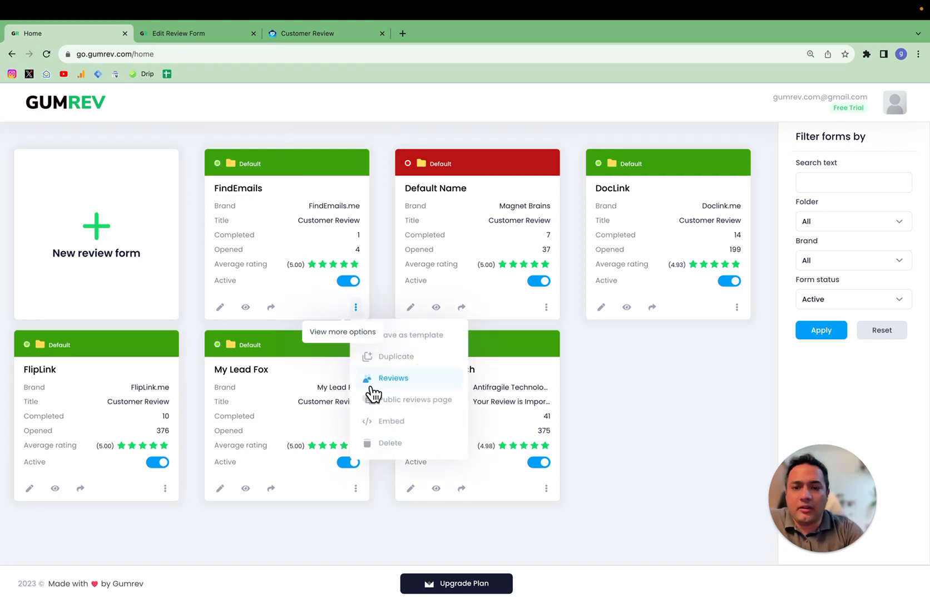
{"action": "left_click", "coordinate": [376, 379]}
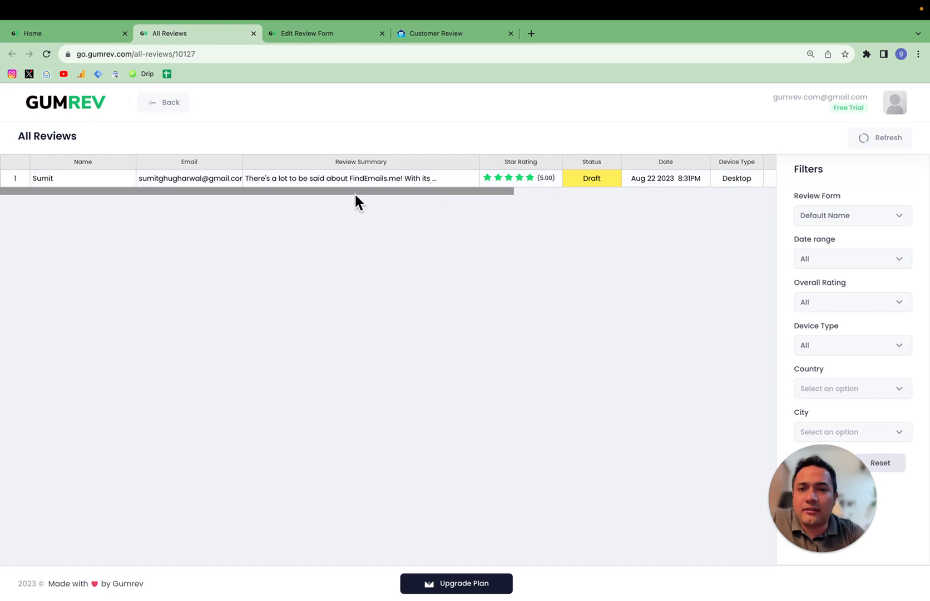
{"action": "scroll", "coordinate": [341, 183], "scroll_direction": "right", "scroll_amount": 7}
{"action": "scroll", "coordinate": [342, 184], "scroll_direction": "left", "scroll_amount": 7}
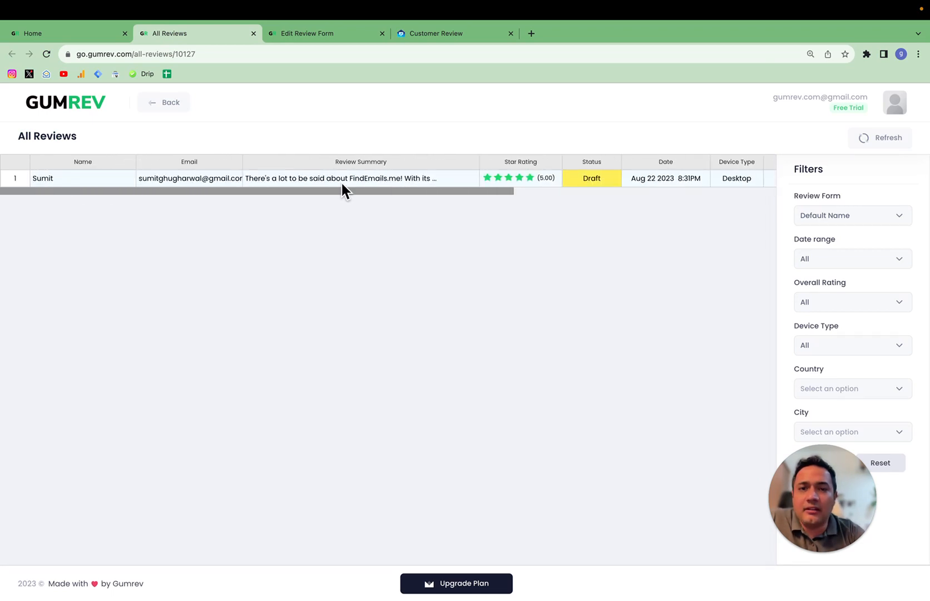
- Return to the generated review, save and copy it, and dismiss the confirmation
{"action": "left_click", "coordinate": [338, 34]}
{"action": "left_click", "coordinate": [436, 35]}
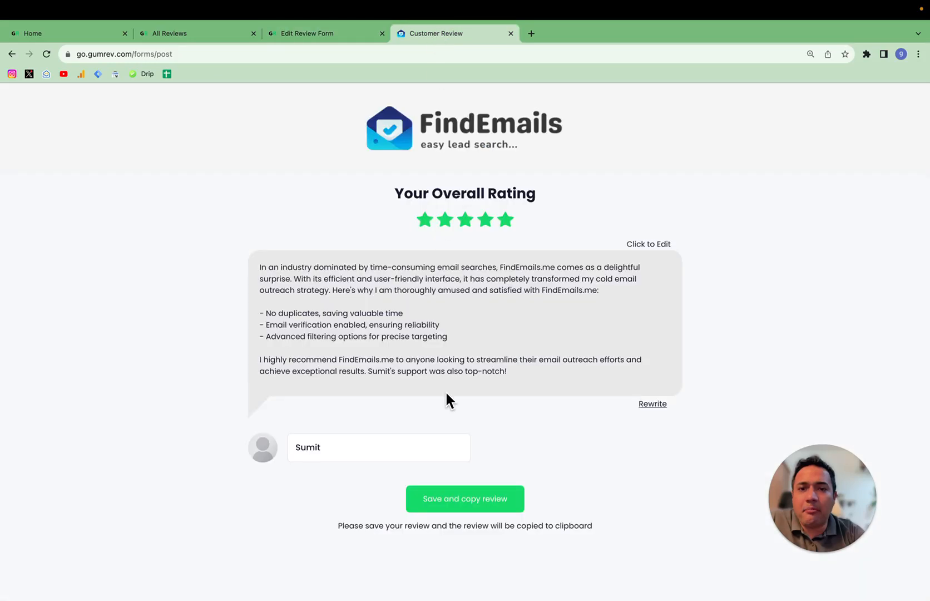
{"action": "left_click", "coordinate": [469, 504]}
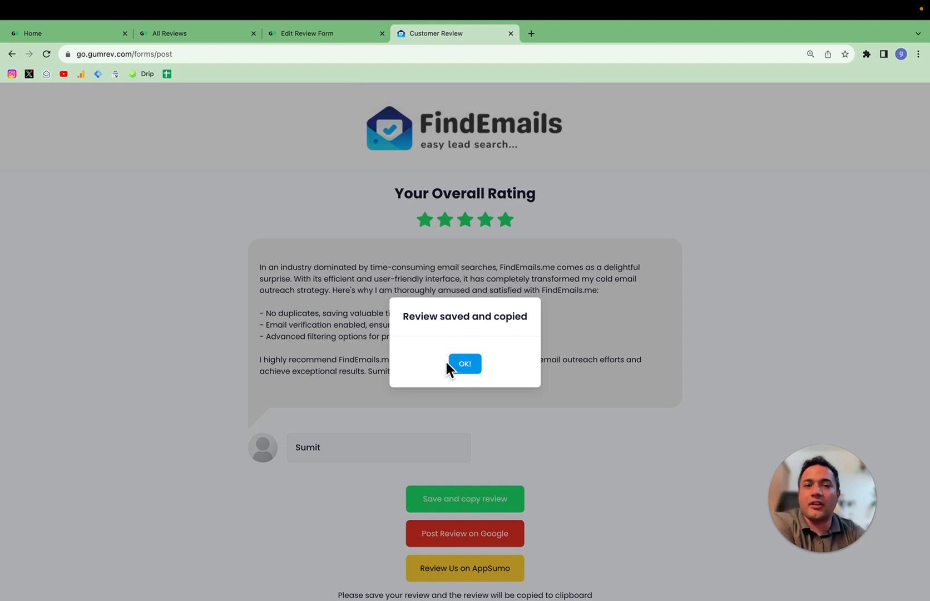
{"action": "left_click", "coordinate": [464, 365]}
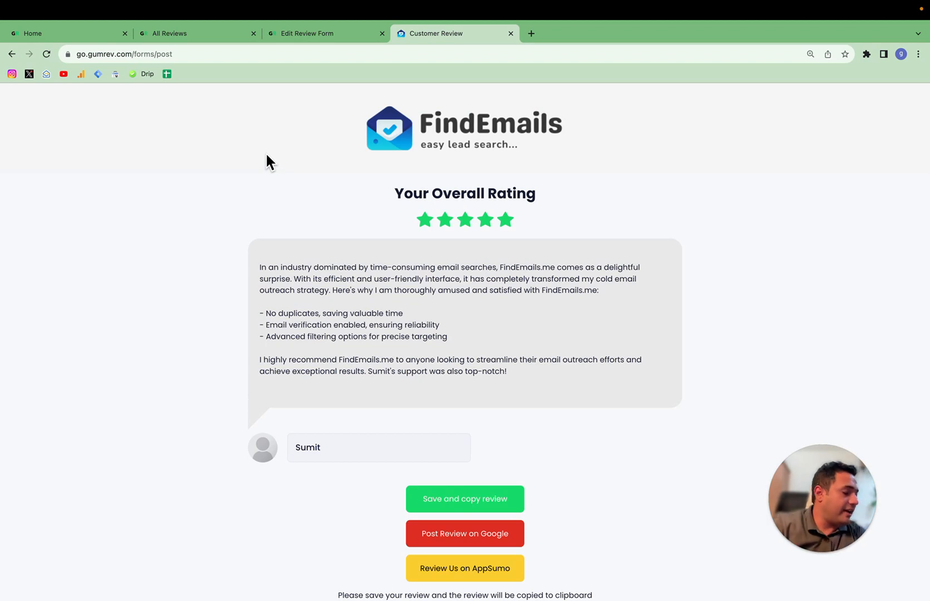
- Refresh the All Reviews list and check the status of the submitted review
{"action": "left_click", "coordinate": [197, 33]}
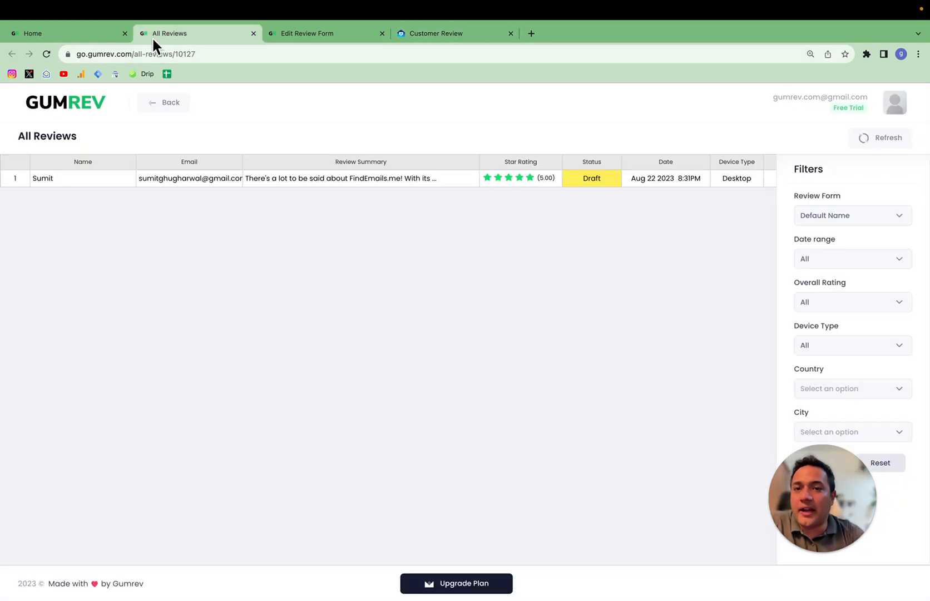
{"action": "left_click", "coordinate": [868, 142]}
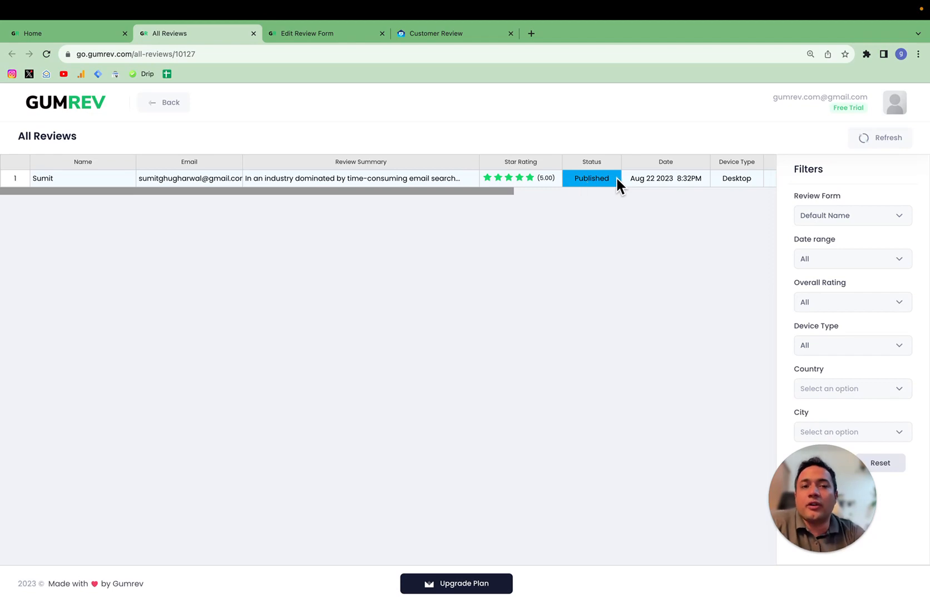
{"action": "left_click", "coordinate": [352, 34]}
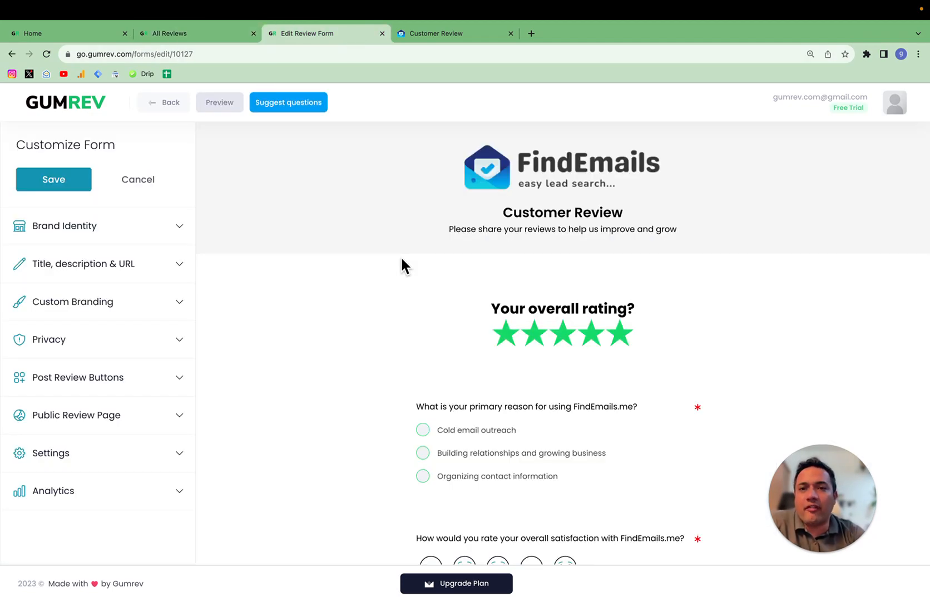
- Switch to Safari, open Gmail and read the "Verify Your Review for FindEmails.me" message with its verification link
{"action": "key", "text": "ctrl+Left"}
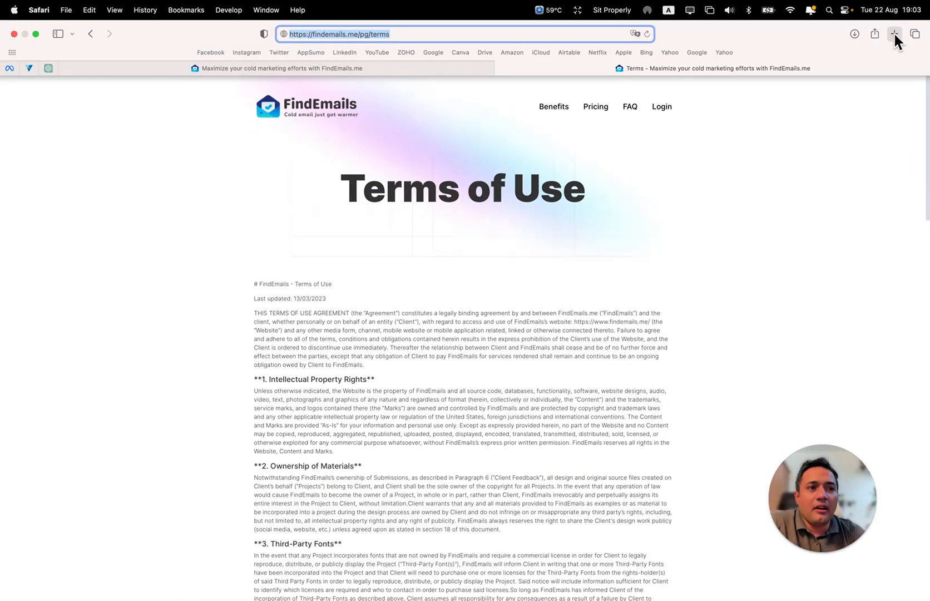
{"action": "left_click", "coordinate": [895, 34]}
{"action": "left_click", "coordinate": [529, 151]}
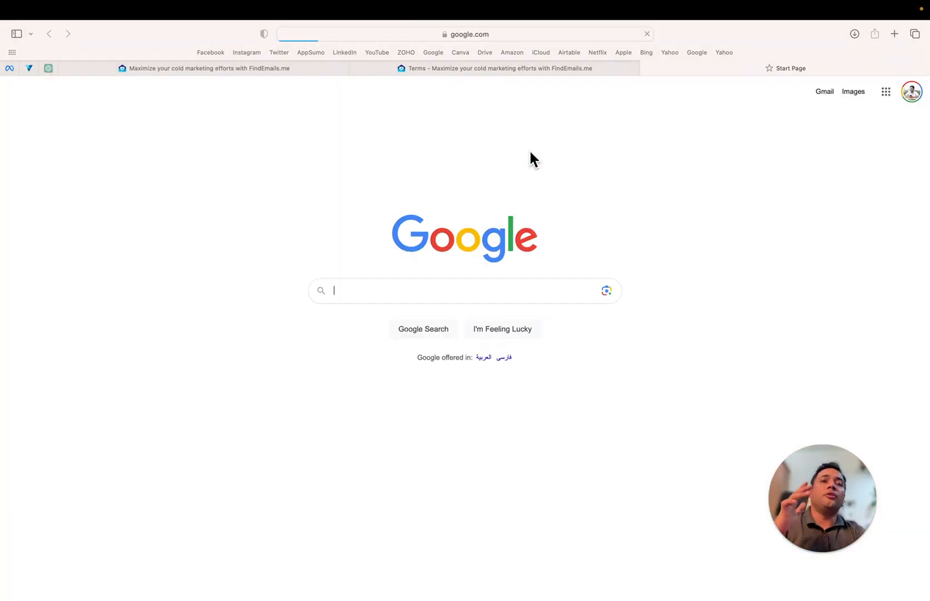
{"action": "left_click", "coordinate": [824, 93]}
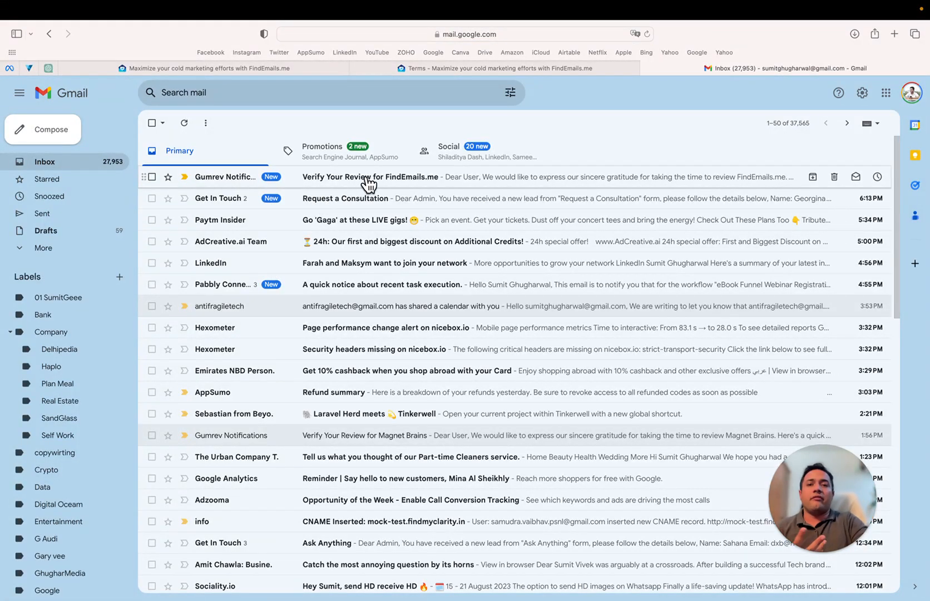
{"action": "left_click", "coordinate": [368, 181]}
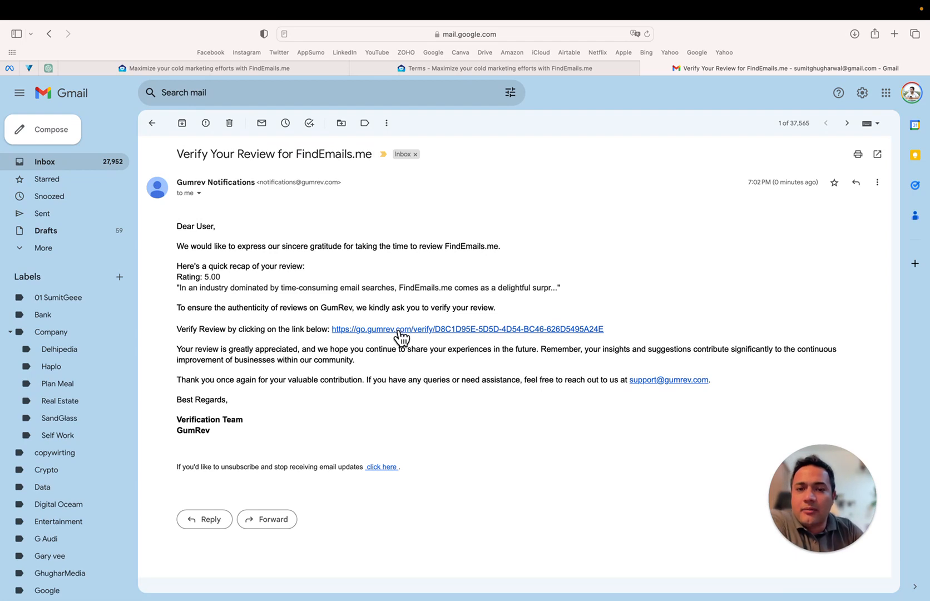
- Switch back to GumRev in Chrome and open the FindEmails form's public reviews page from the home page
{"action": "key", "text": "ctrl+Right"}
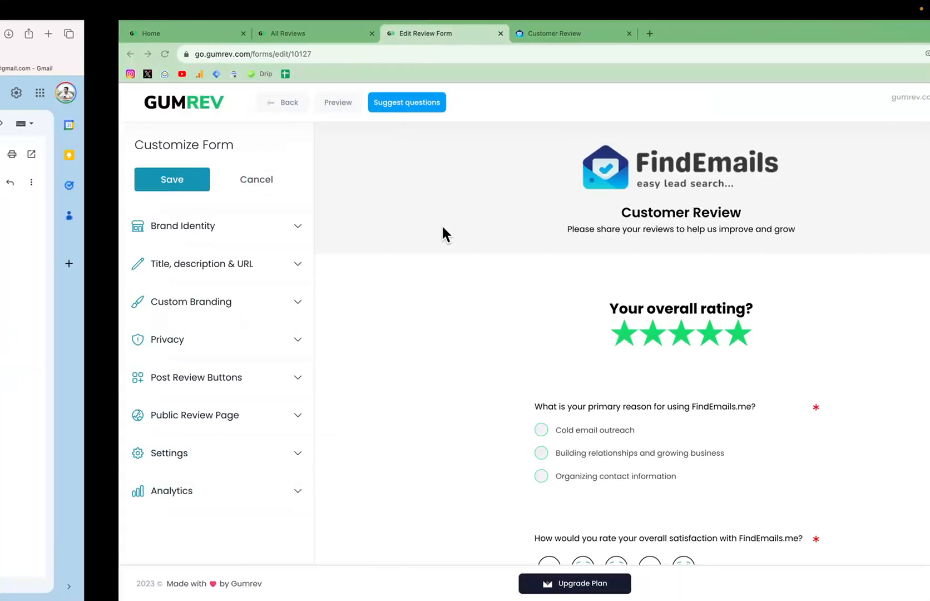
{"action": "left_click", "coordinate": [430, 33]}
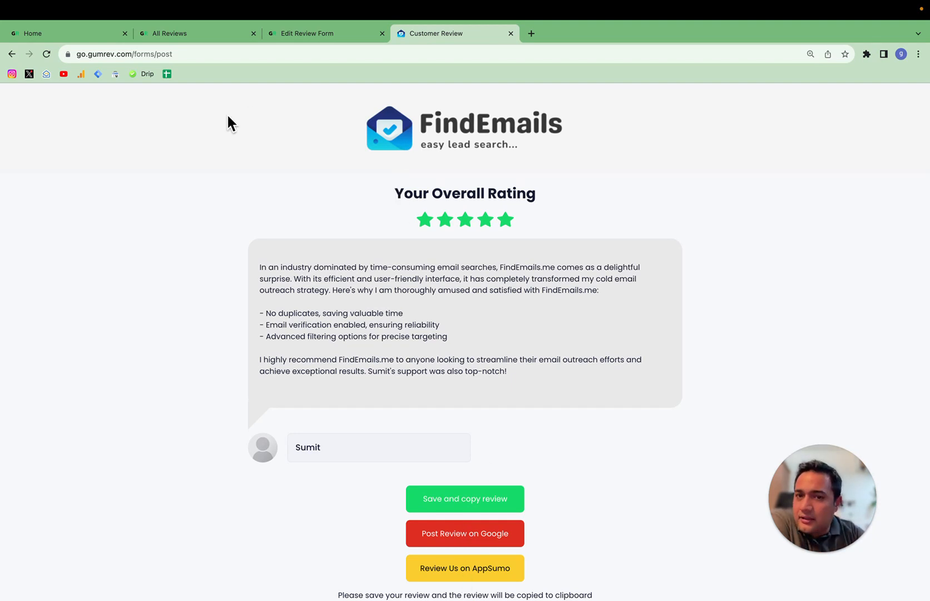
{"action": "left_click", "coordinate": [183, 34]}
{"action": "left_click", "coordinate": [97, 33]}
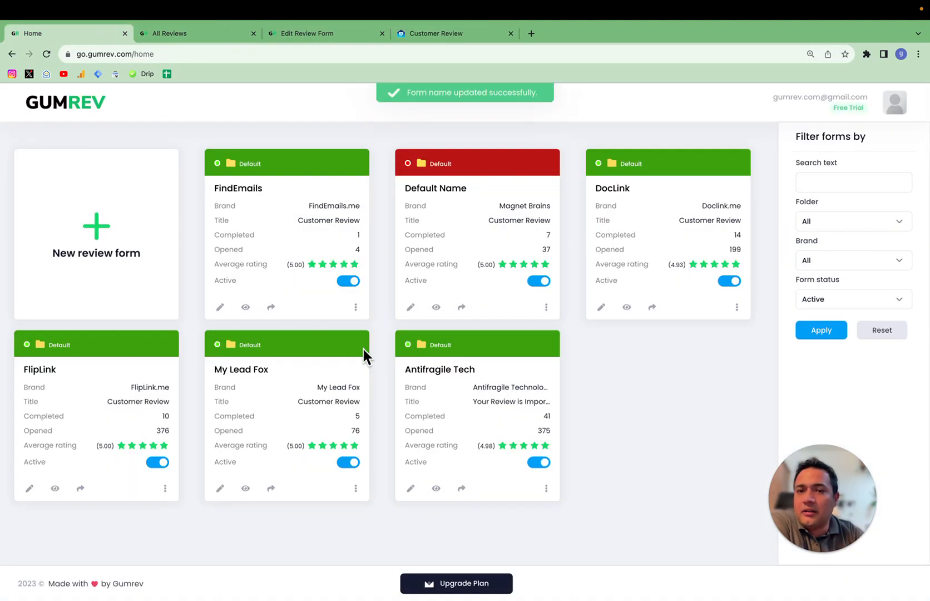
{"action": "left_click", "coordinate": [355, 308]}
{"action": "left_click", "coordinate": [390, 400]}
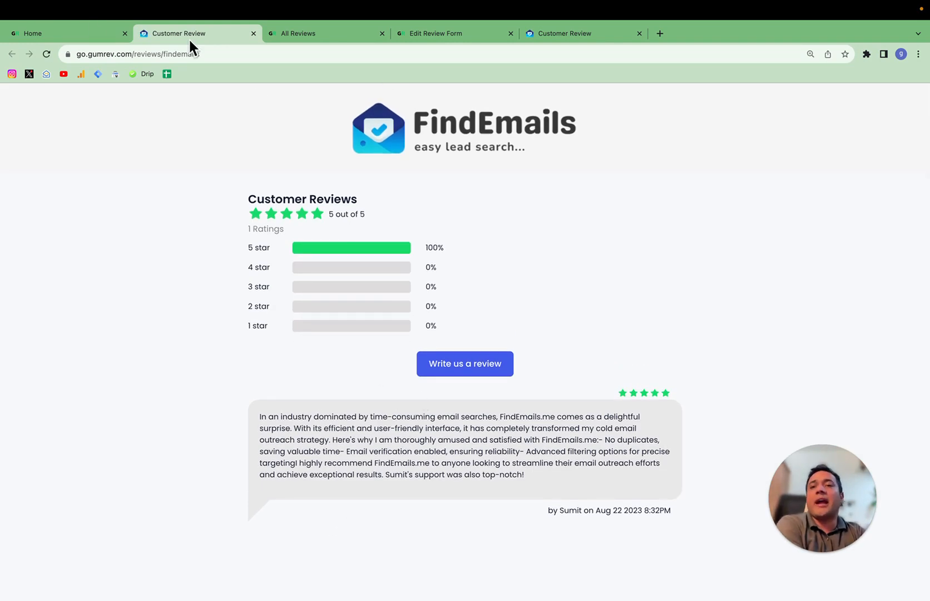
- Look at the additional options for the FindEmails form on the home page, and return to its public reviews page
{"action": "left_click", "coordinate": [73, 32]}
{"action": "left_click", "coordinate": [355, 308]}
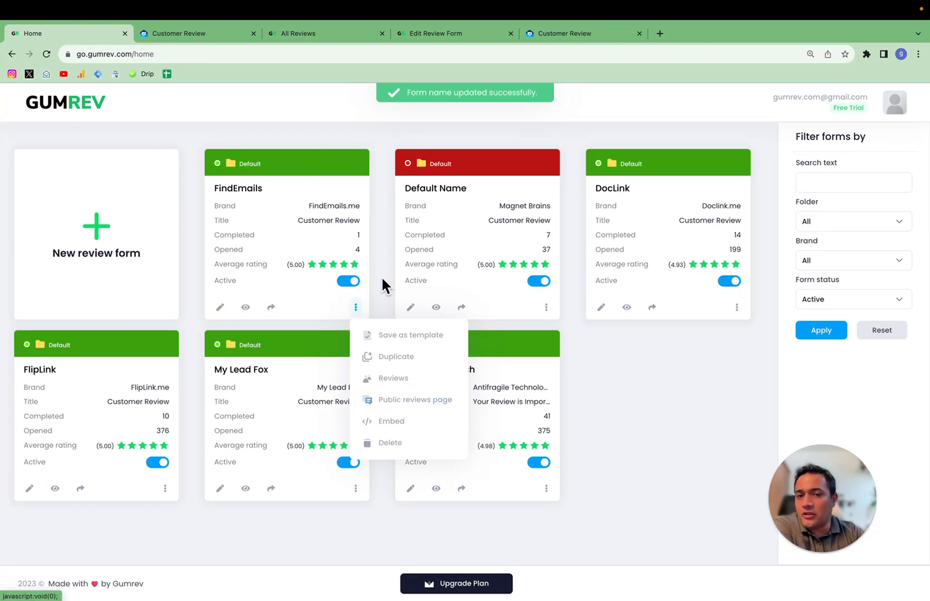
{"action": "left_click", "coordinate": [217, 35]}
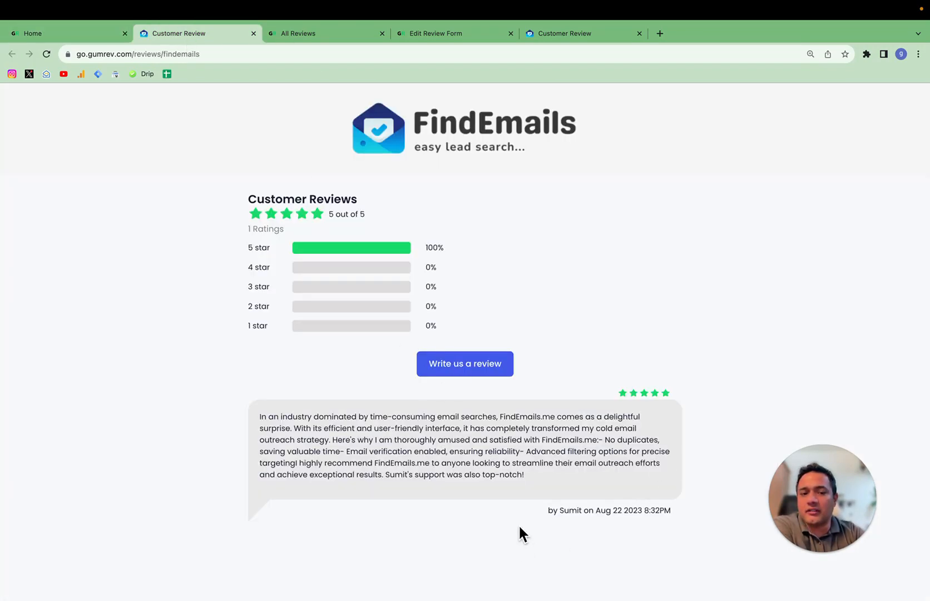
- Switch to Safari, verify the review through the link in the Gmail message, and reload the FindEmails public reviews page in Chrome
{"action": "key", "text": "ctrl+Left"}
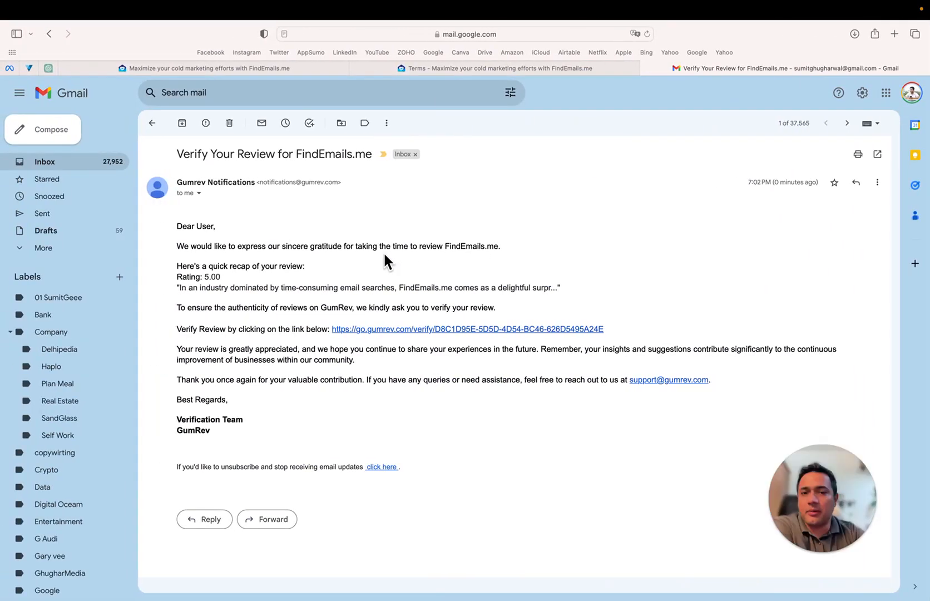
{"action": "left_click", "coordinate": [392, 331]}
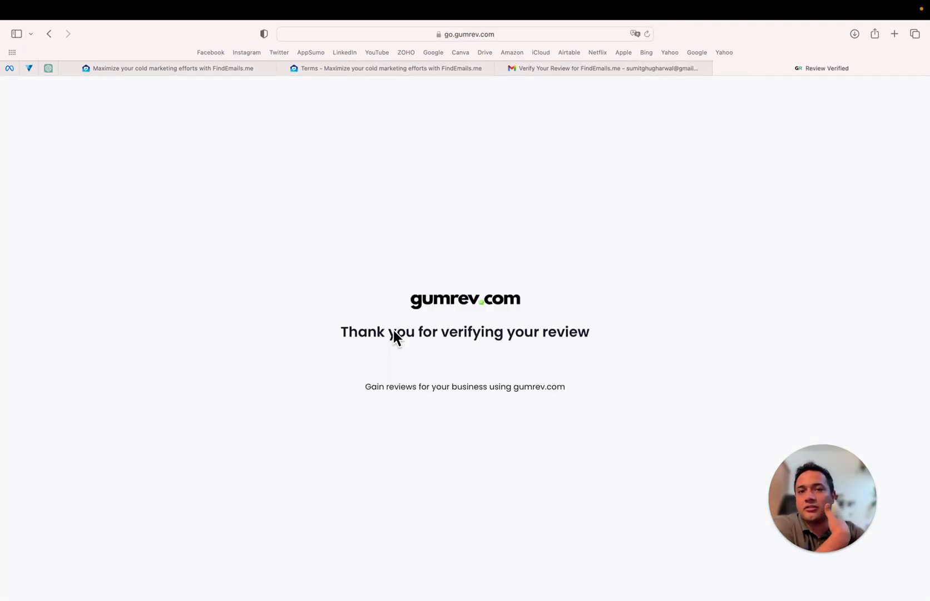
{"action": "key", "text": "ctrl+Right"}
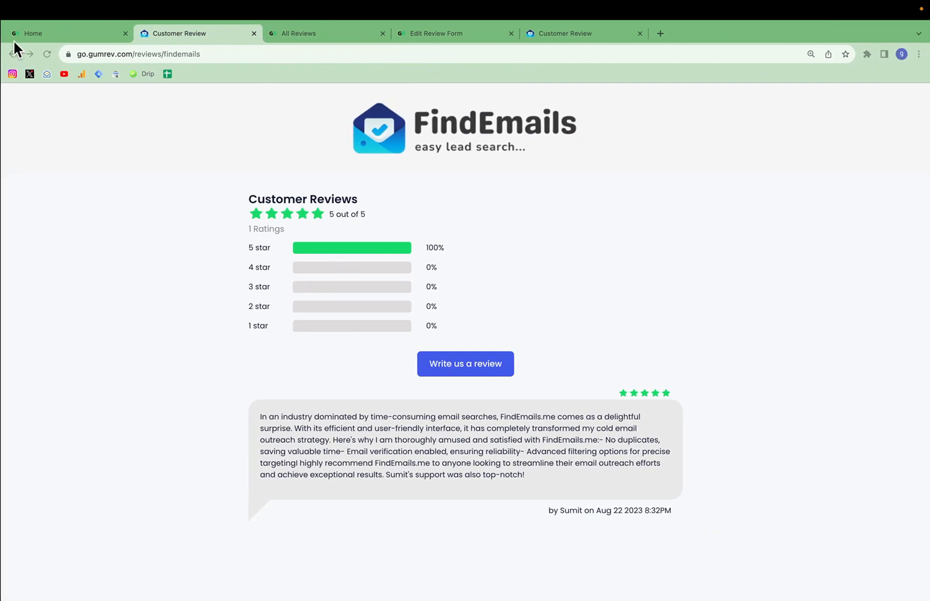
{"action": "left_click", "coordinate": [47, 53]}
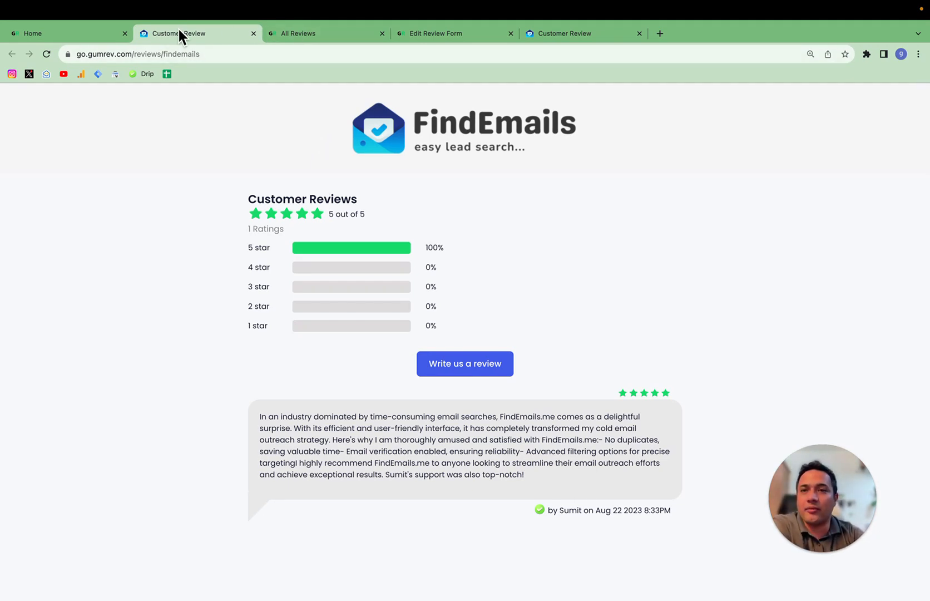
- Look at the share link and QR code of the FindEmails form from the home page, and close the sharing dialog
{"action": "left_click", "coordinate": [107, 35]}
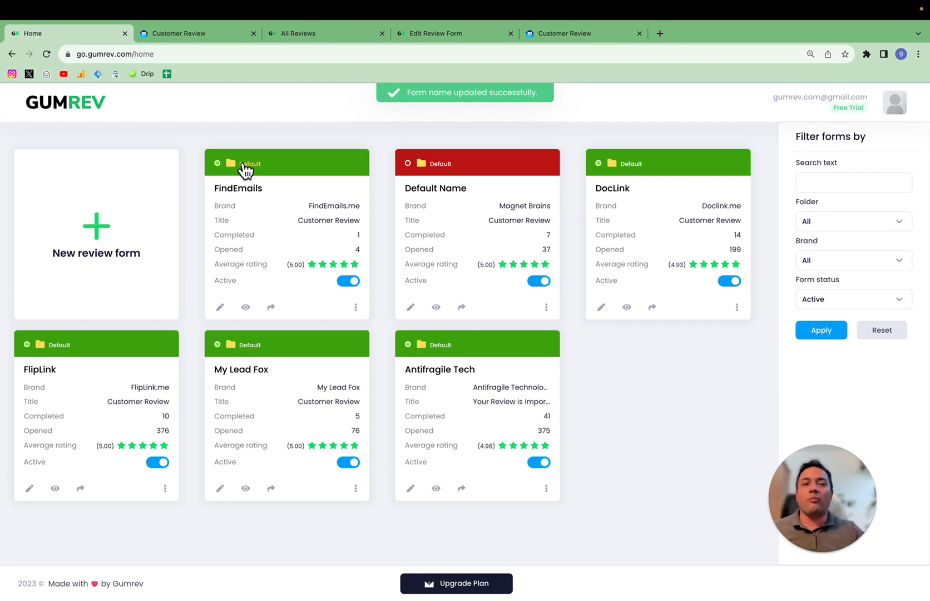
{"action": "left_click", "coordinate": [271, 306]}
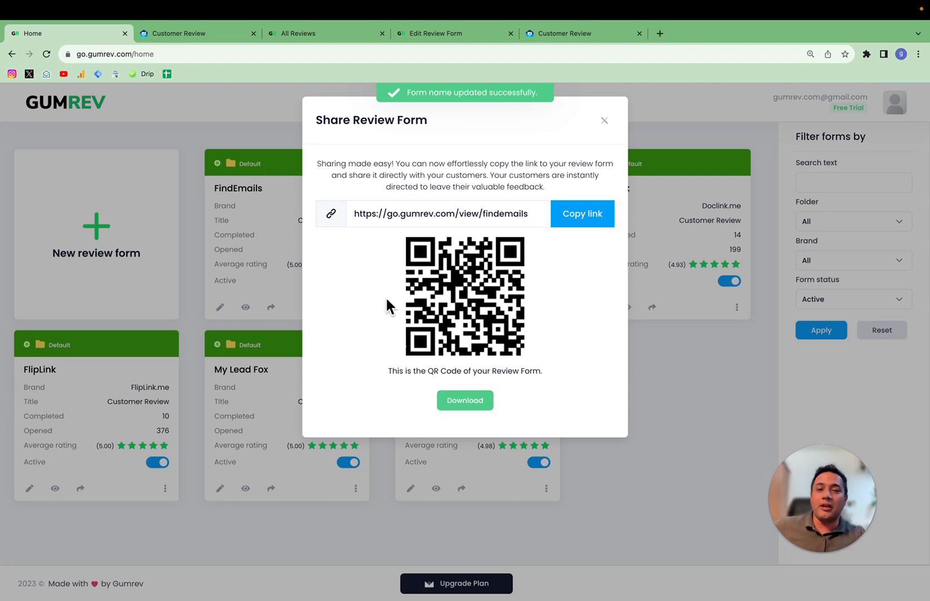
{"action": "left_click", "coordinate": [605, 121]}
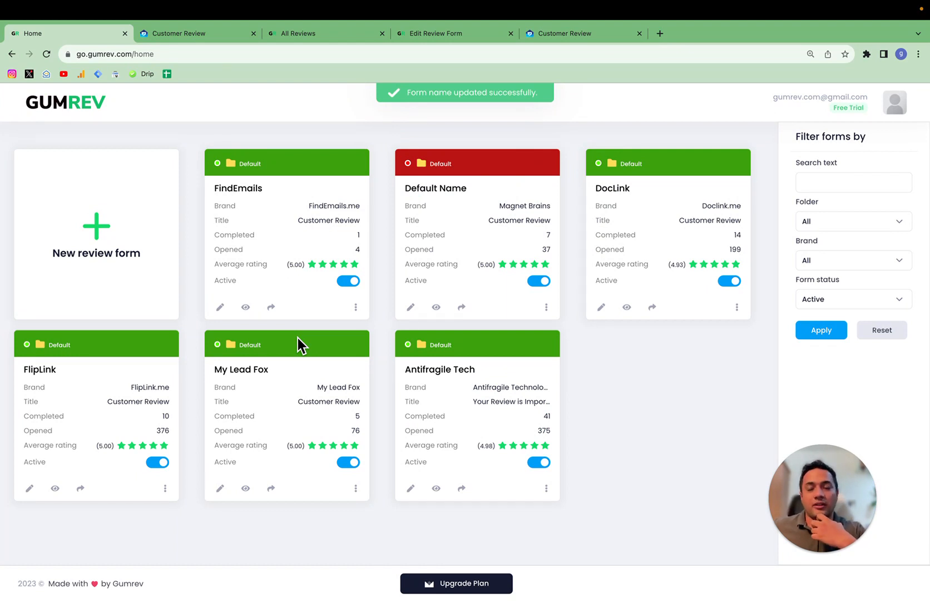
- Open the FindEmails form's list of reviews from the home page and check the review's status, location and views columns
{"action": "left_click", "coordinate": [356, 307]}
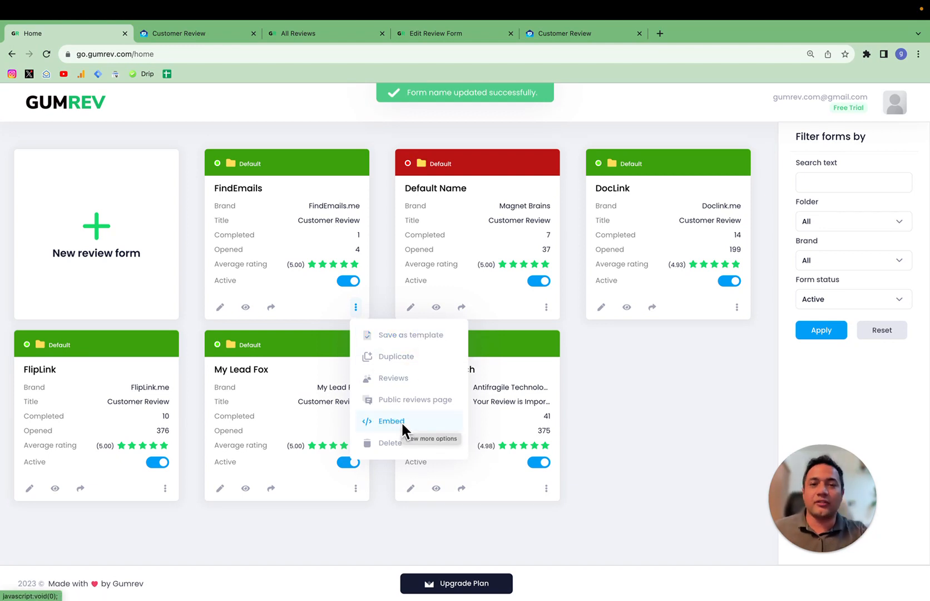
{"action": "left_click", "coordinate": [394, 377]}
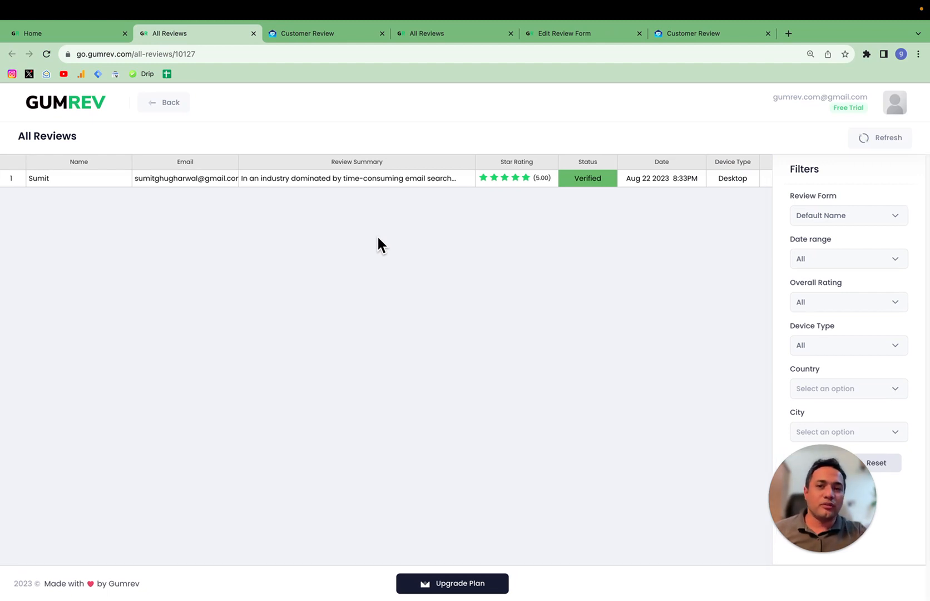
{"action": "scroll", "coordinate": [405, 178], "scroll_direction": "right", "scroll_amount": 7}
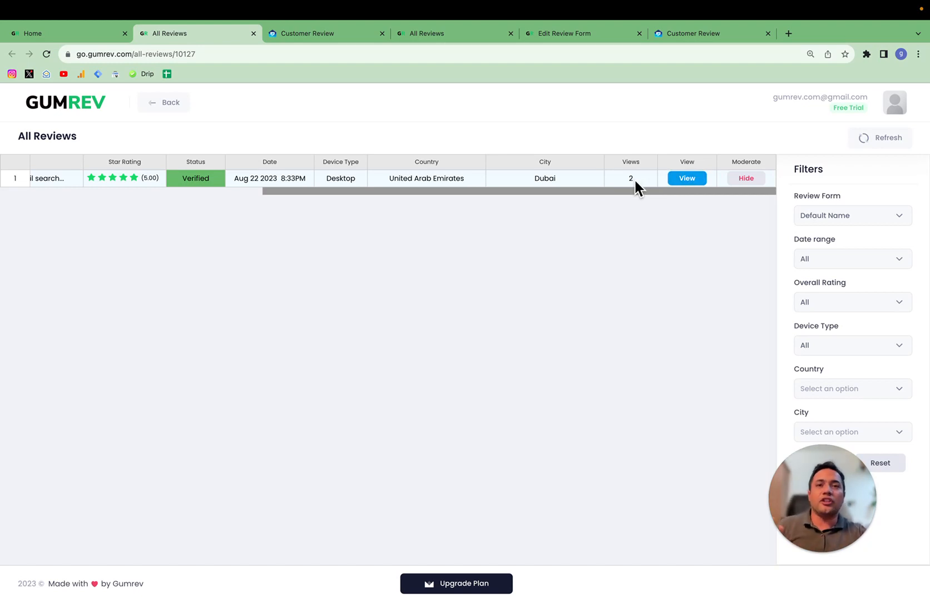
- View the full response of the submitted review, read through all its answers, and close it
{"action": "left_click", "coordinate": [688, 178]}
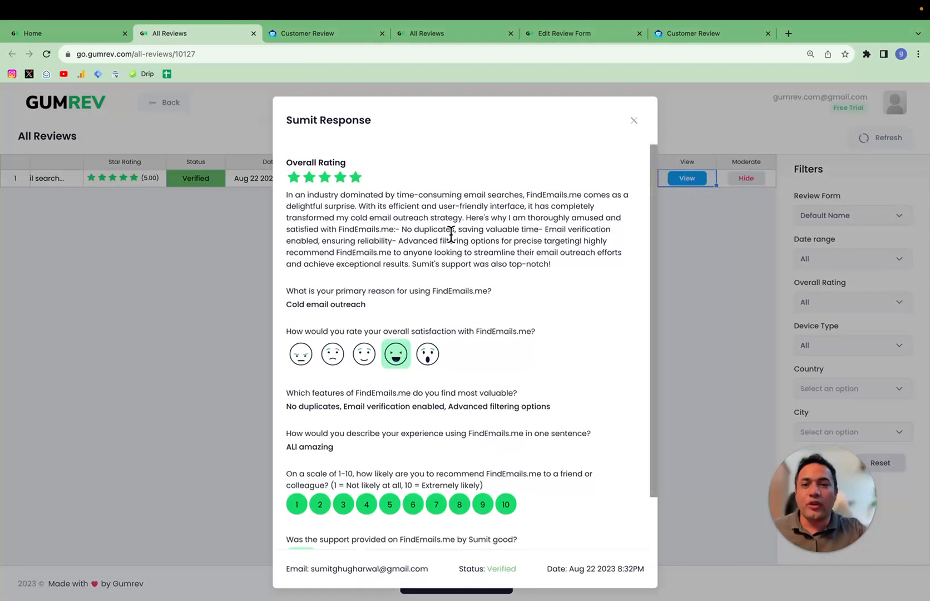
{"action": "scroll", "coordinate": [451, 234], "scroll_direction": "down", "scroll_amount": 2}
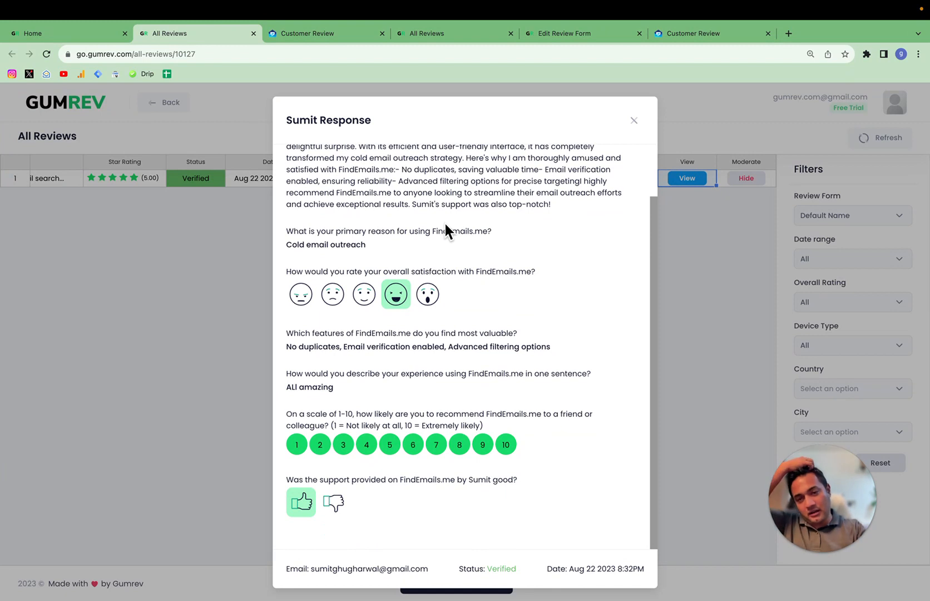
{"action": "scroll", "coordinate": [445, 230], "scroll_direction": "up", "scroll_amount": 2}
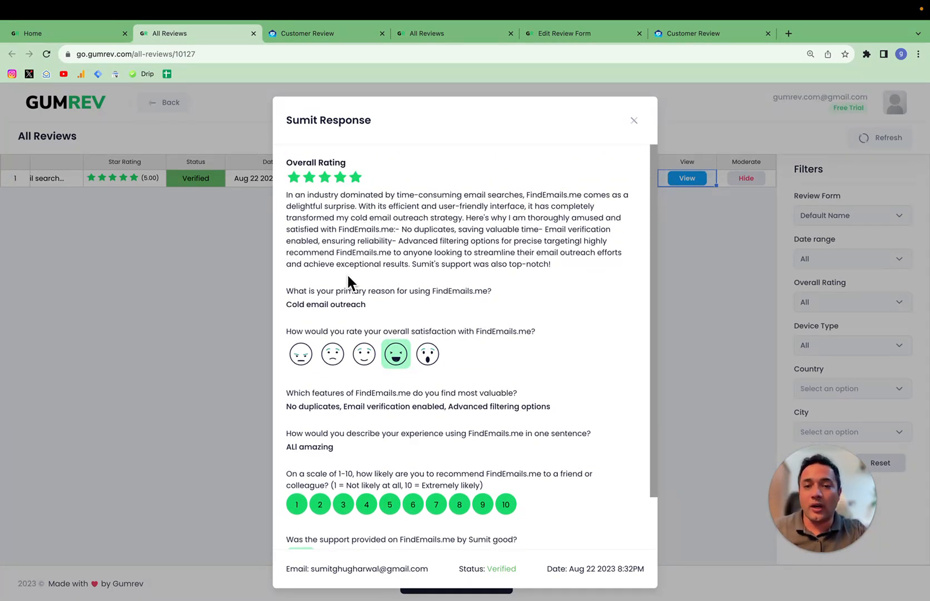
{"action": "scroll", "coordinate": [346, 272], "scroll_direction": "down", "scroll_amount": 2}
{"action": "scroll", "coordinate": [347, 273], "scroll_direction": "up", "scroll_amount": 2}
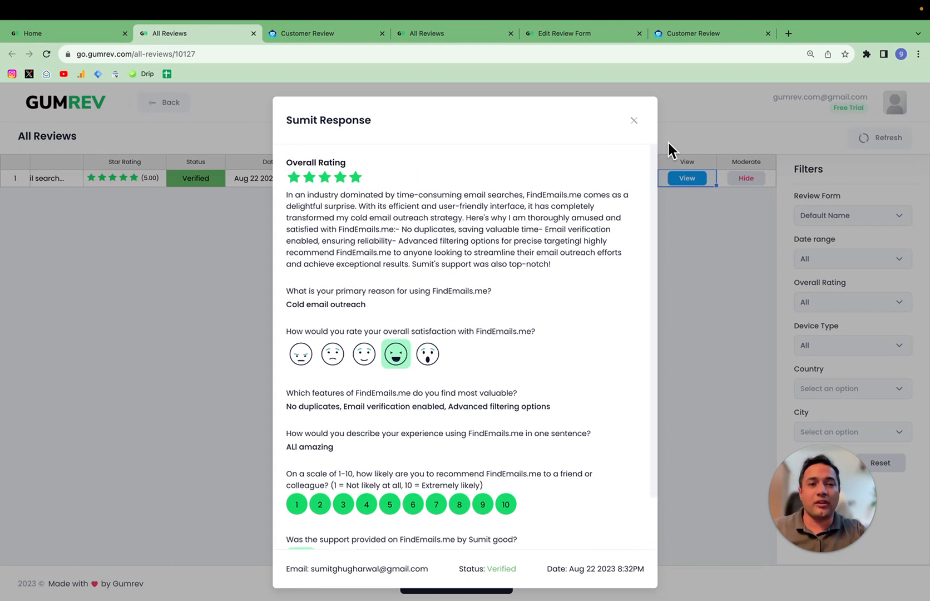
{"action": "left_click", "coordinate": [633, 121]}
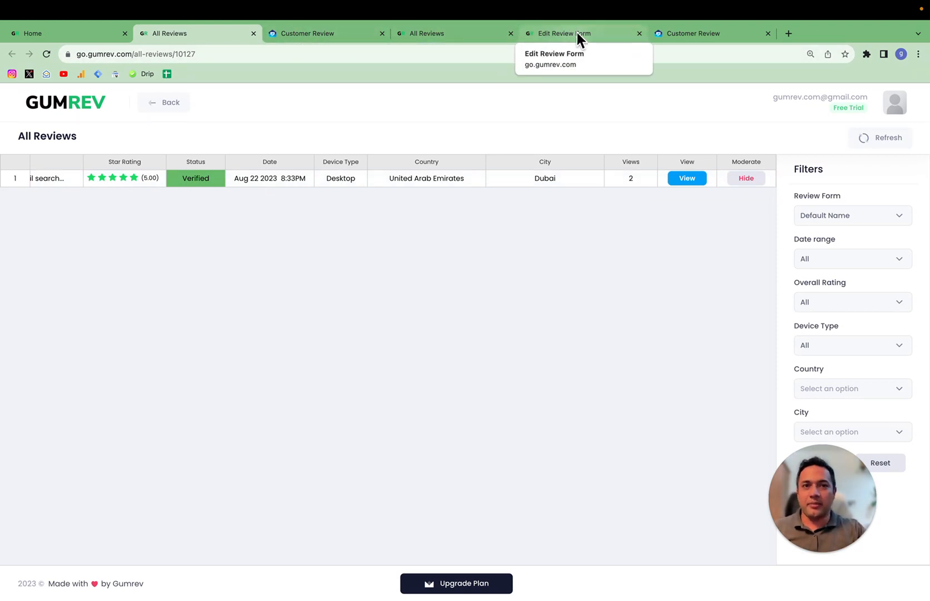
- Reload the public reviews page, refresh the All Reviews list to check the review's view count, and return to the public page
{"action": "left_click", "coordinate": [432, 35]}
{"action": "left_click", "coordinate": [323, 34]}
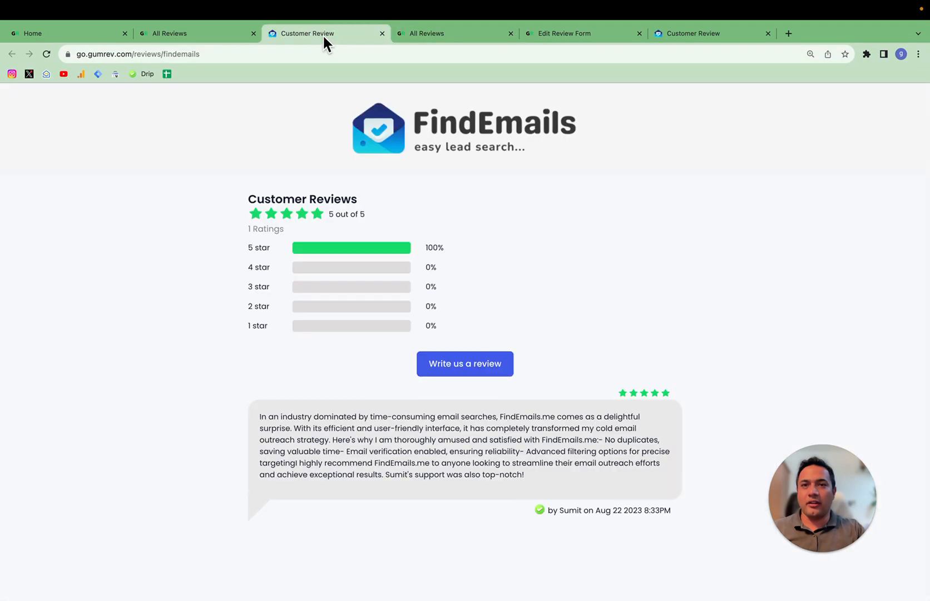
{"action": "left_click", "coordinate": [47, 54]}
{"action": "left_click", "coordinate": [182, 34]}
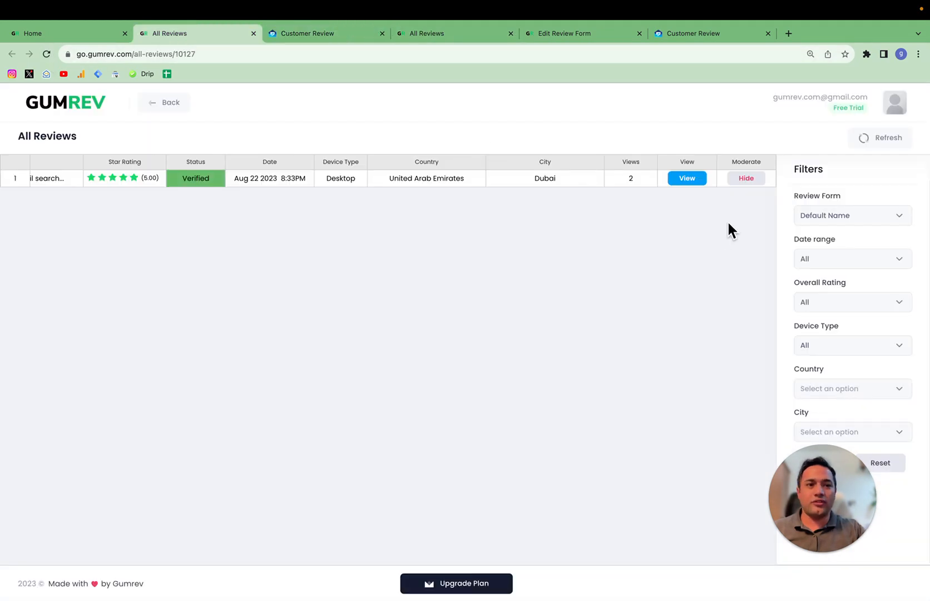
{"action": "left_click", "coordinate": [895, 141]}
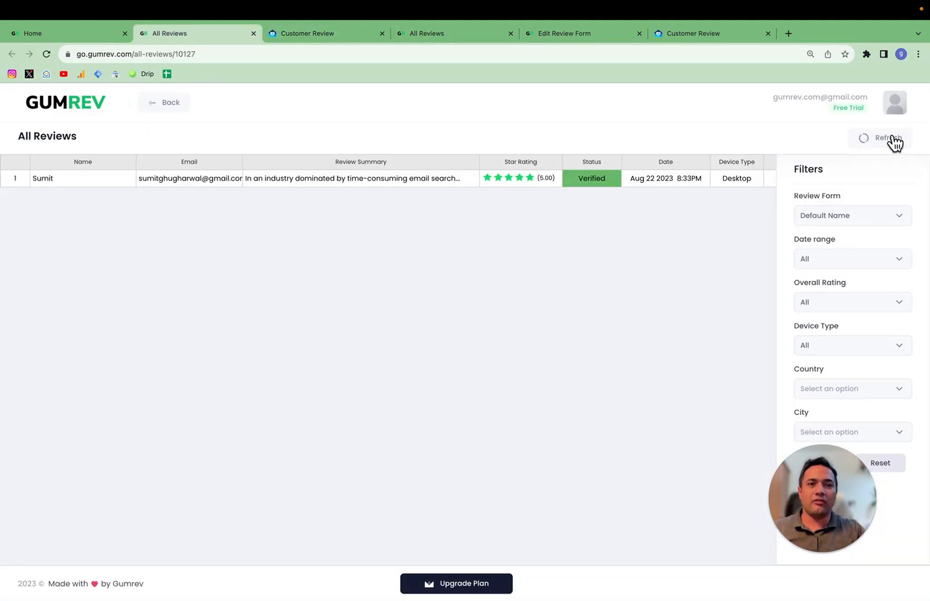
{"action": "scroll", "coordinate": [578, 177], "scroll_direction": "right", "scroll_amount": 10}
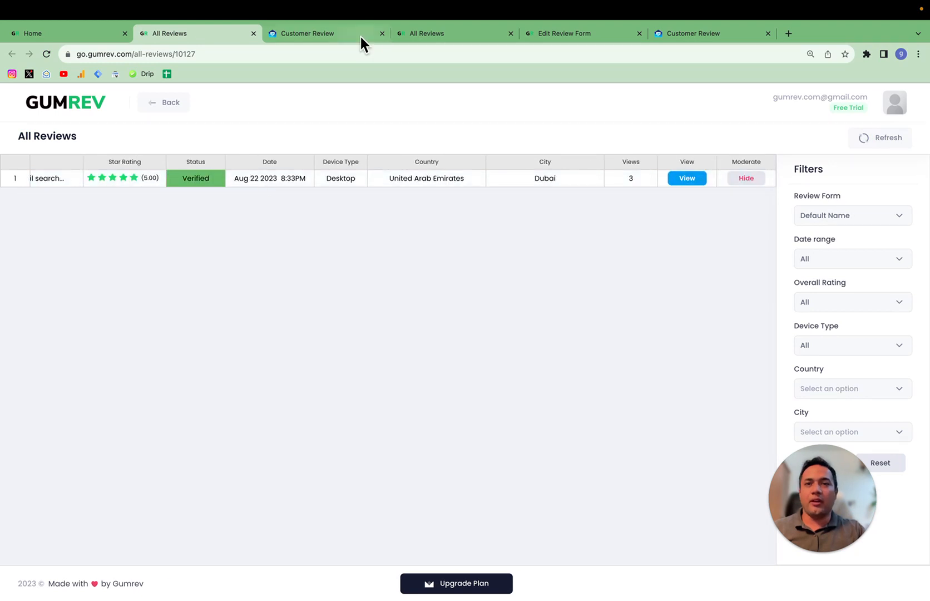
{"action": "left_click", "coordinate": [331, 34]}
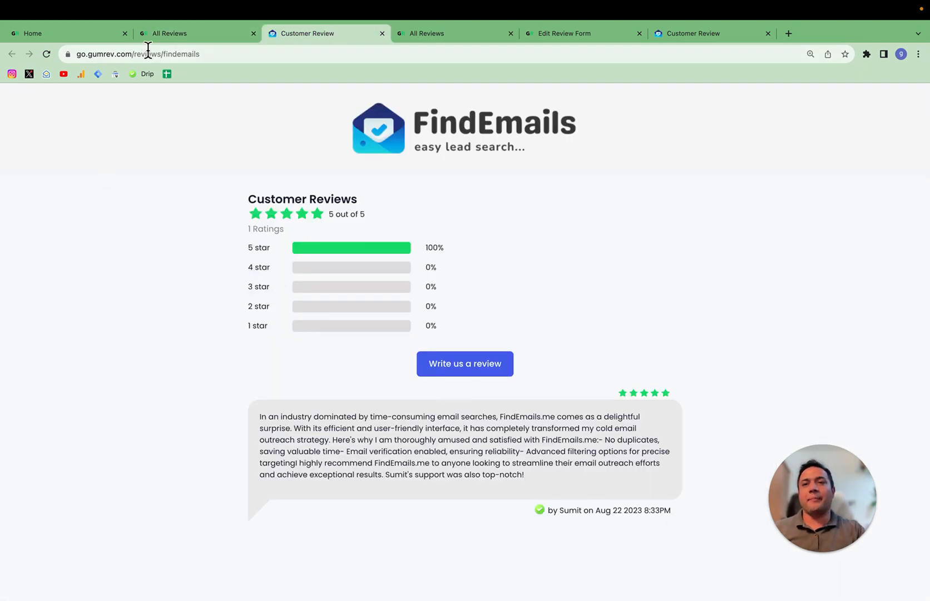